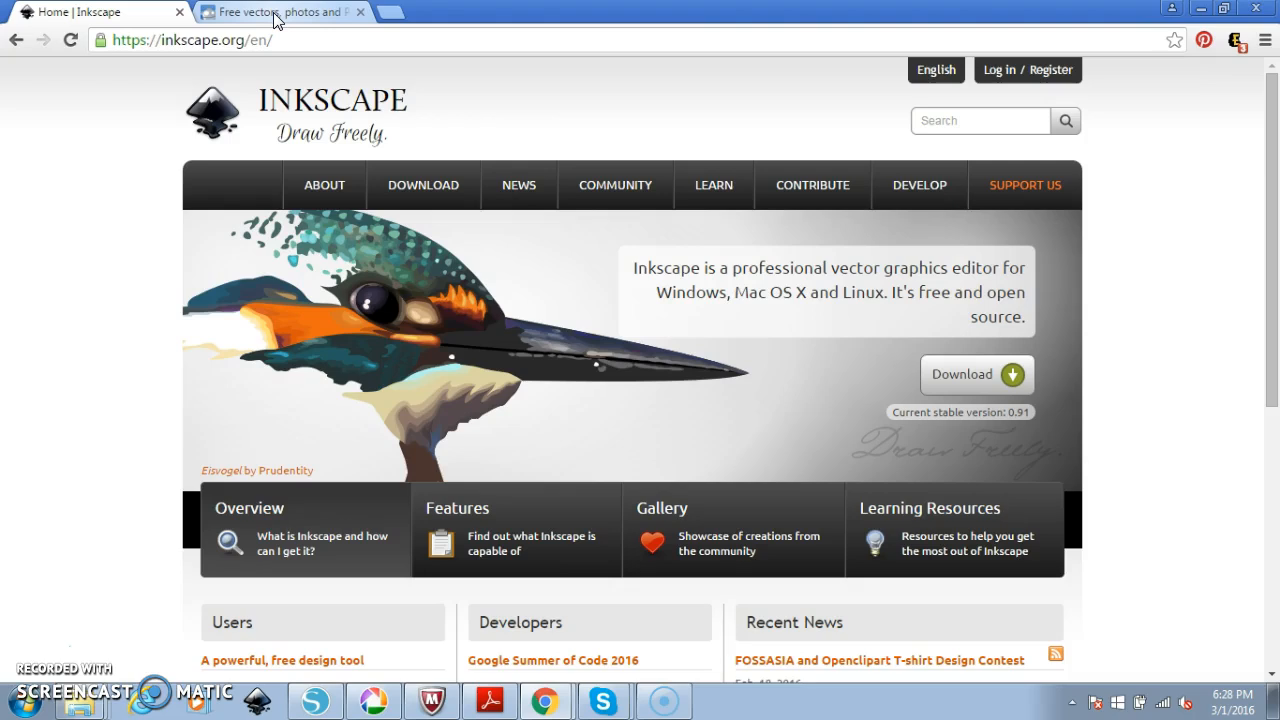
# Search Freepik for "animal" and limit the results to Freepik Selection
pyautogui.click(278, 18)
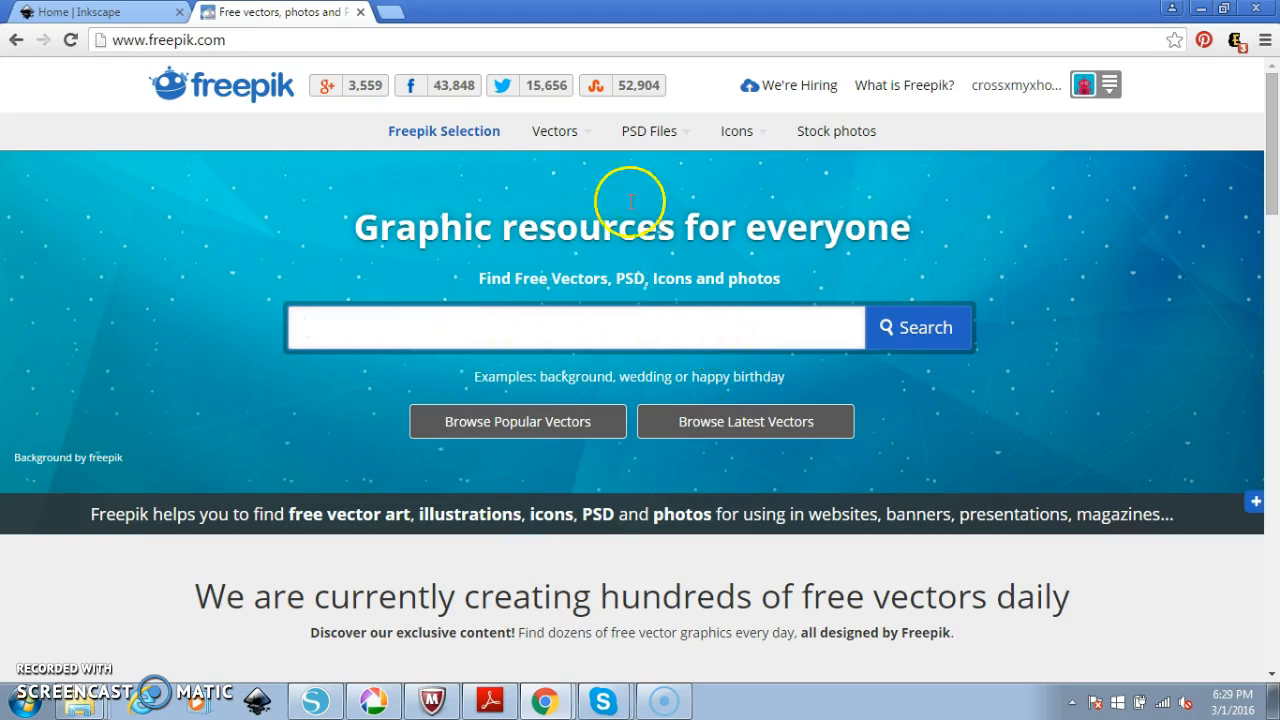
pyautogui.write('animal')
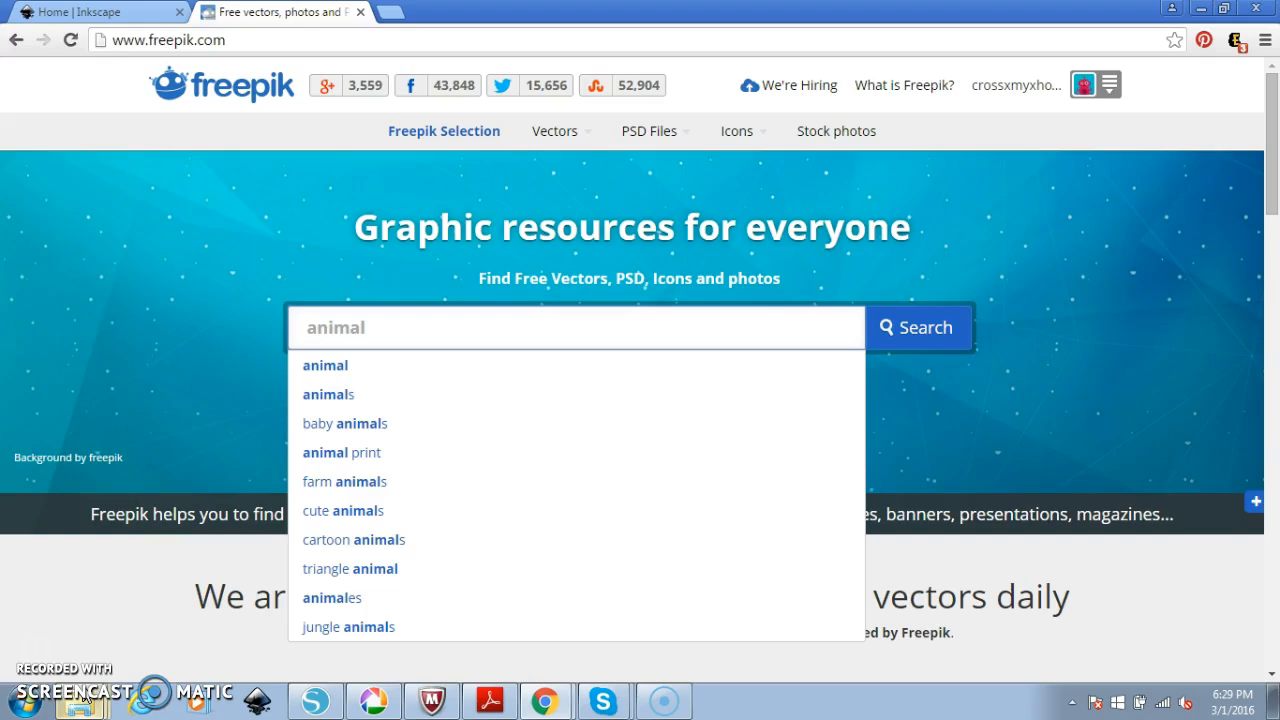
pyautogui.press('Return')
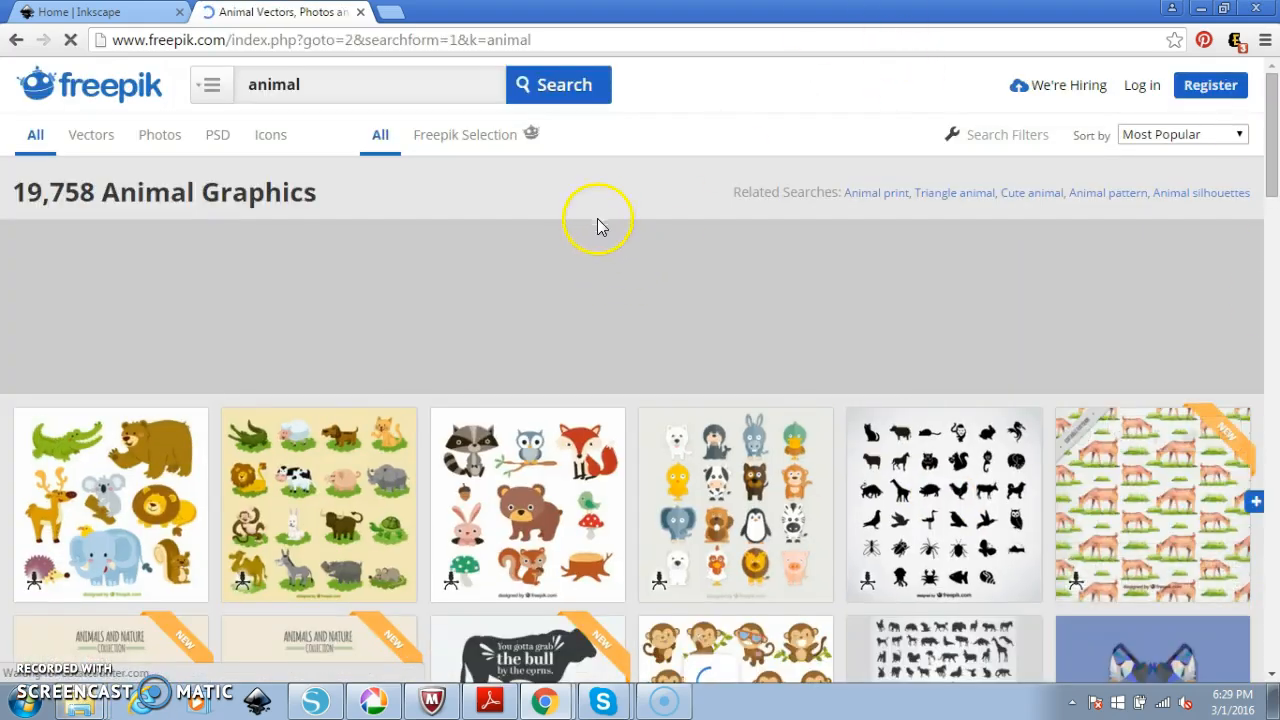
pyautogui.click(497, 140)
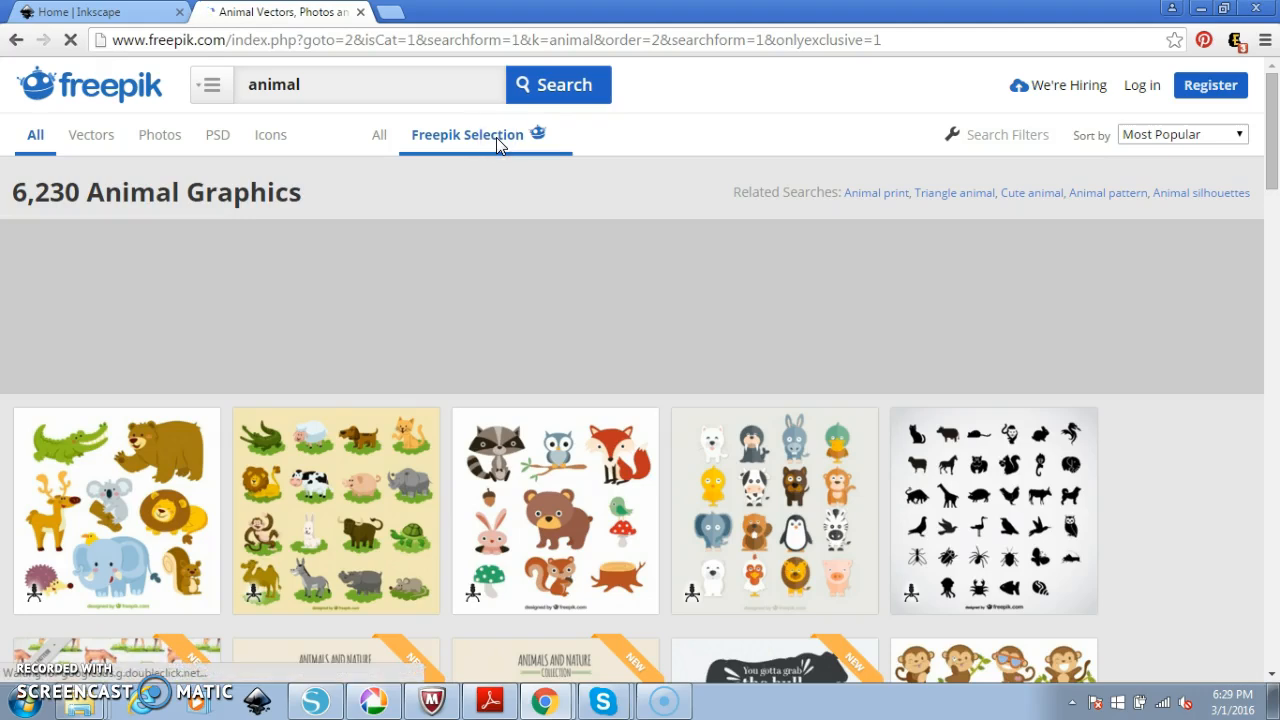
# Open the Cute forest animals vector from the results and download it
pyautogui.moveTo(468, 410)
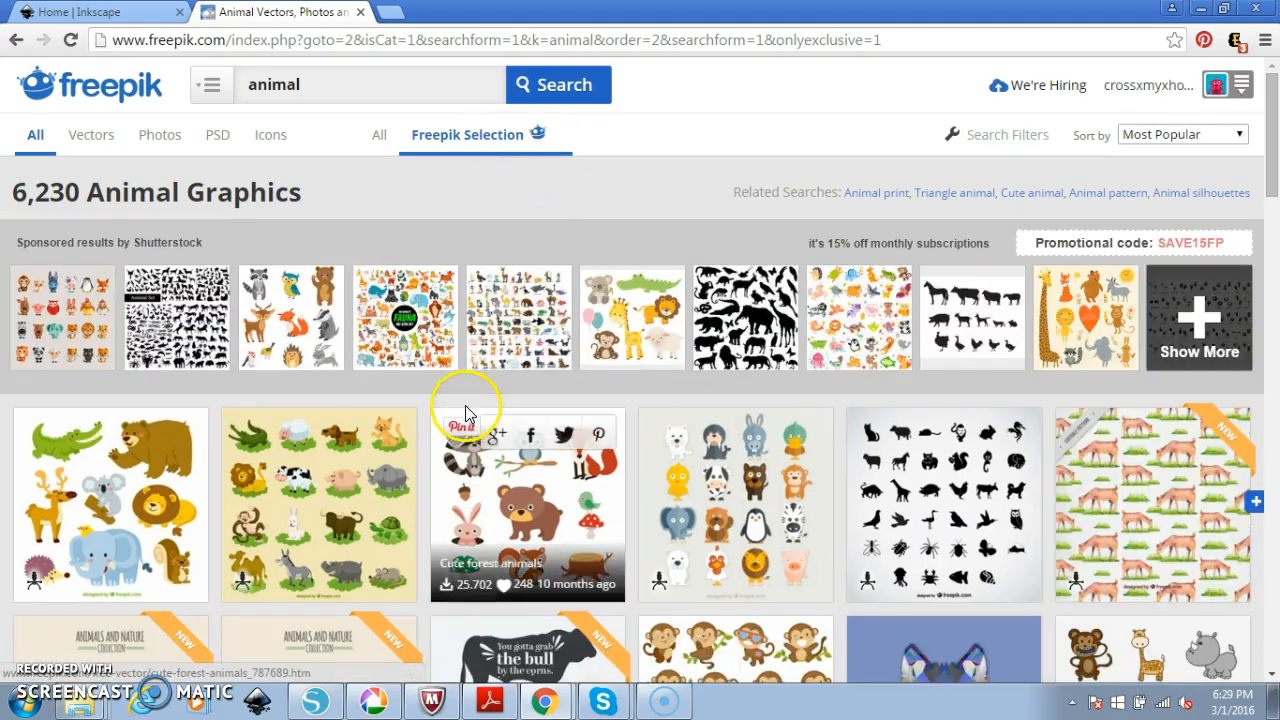
pyautogui.click(502, 519)
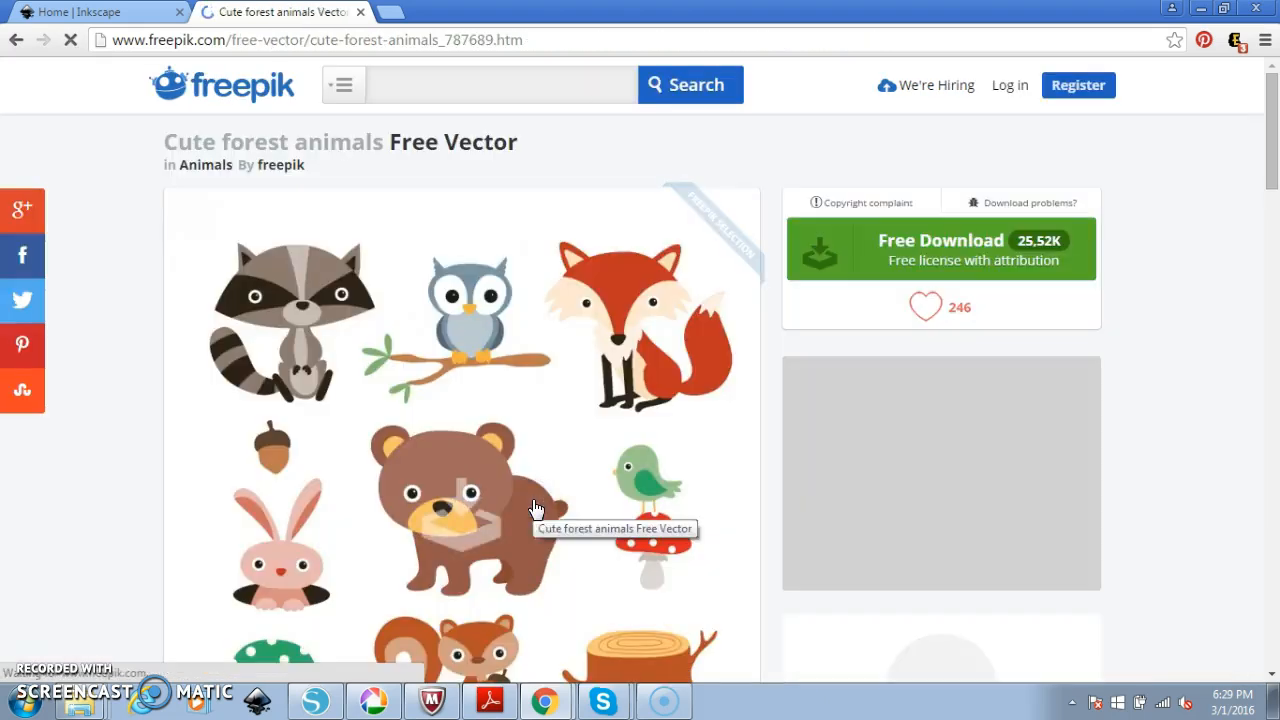
pyautogui.scroll(-3, 534, 323)
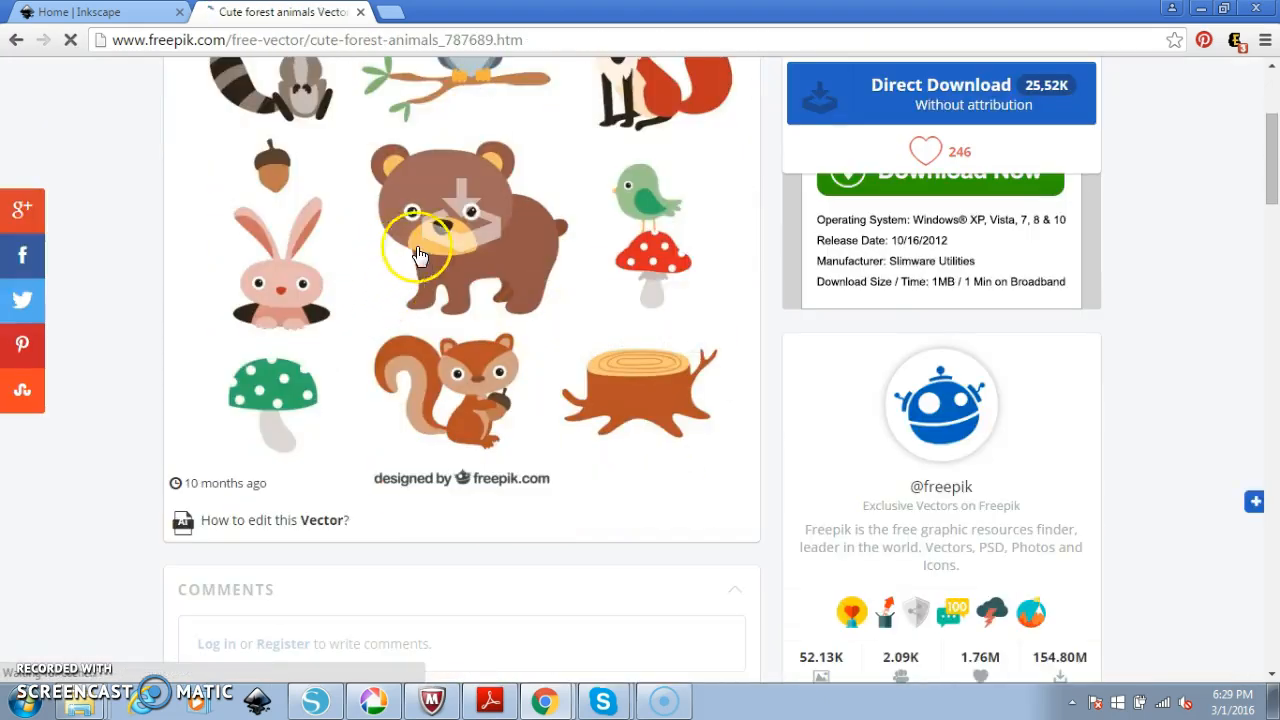
pyautogui.scroll(2, 484, 235)
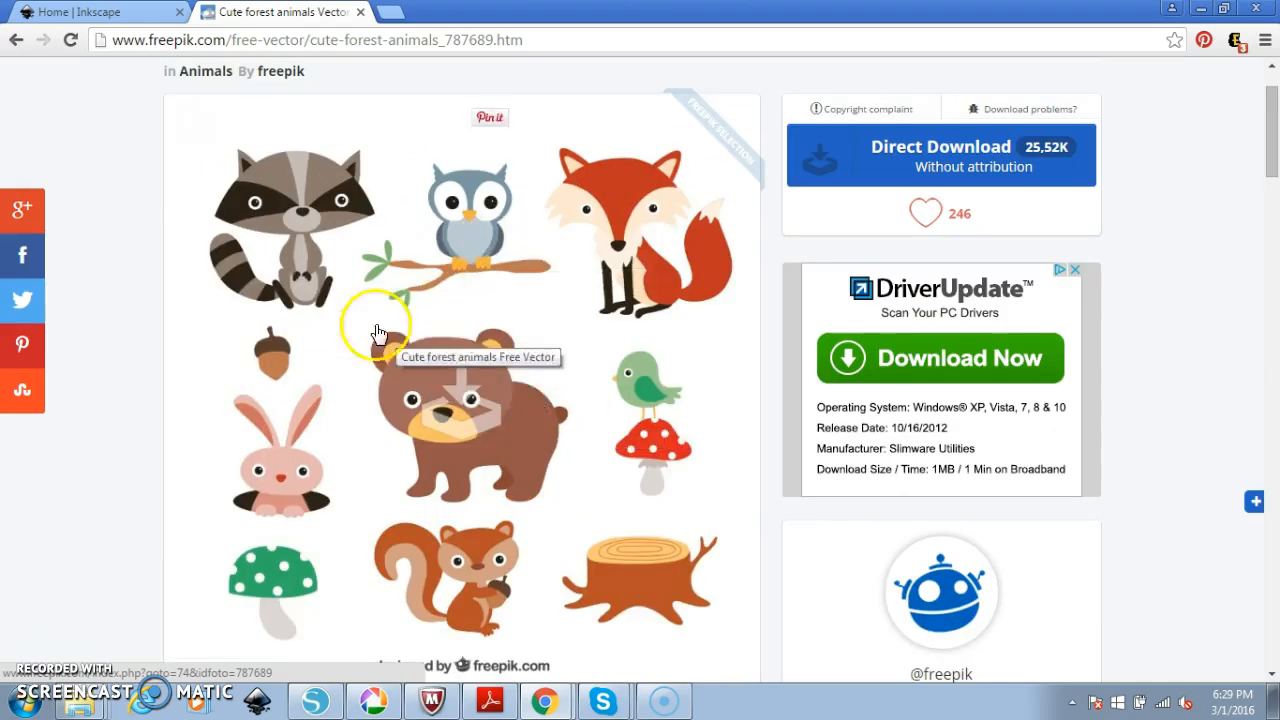
pyautogui.click(459, 393)
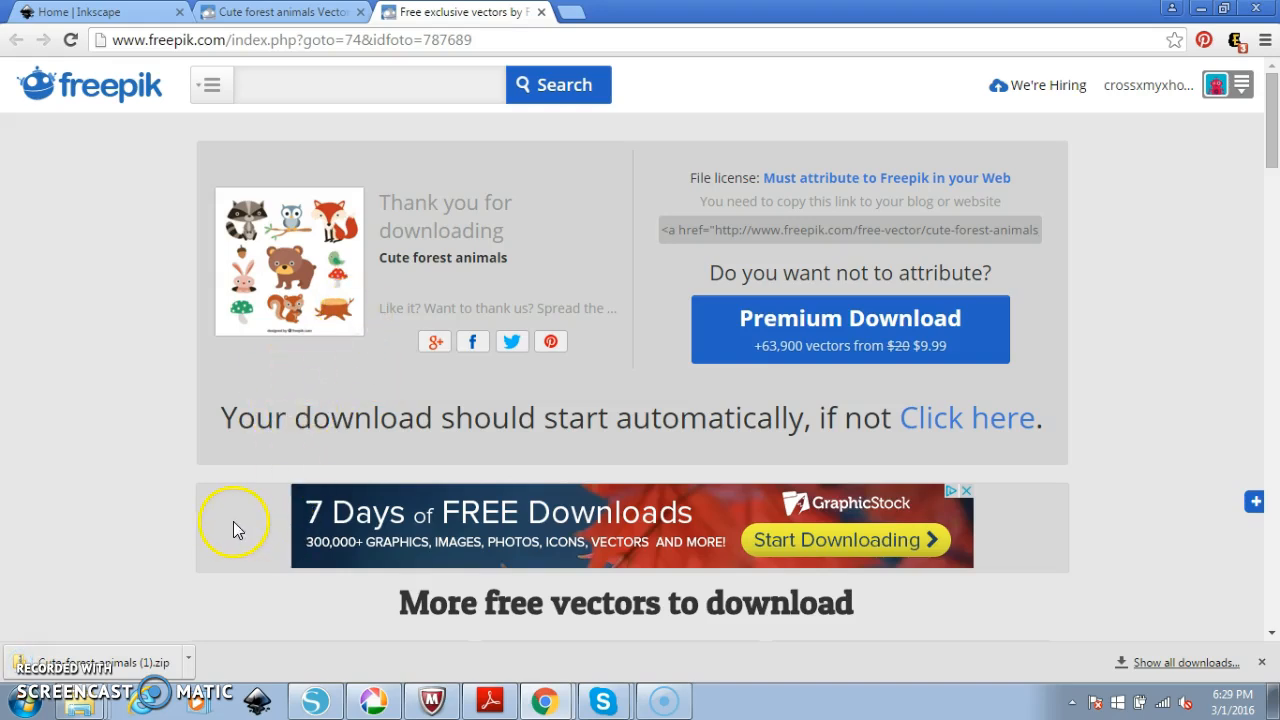
# Open the downloaded Cute-forest-animals (1).zip and extract all its files to the default Downloads folder
pyautogui.click(152, 668)
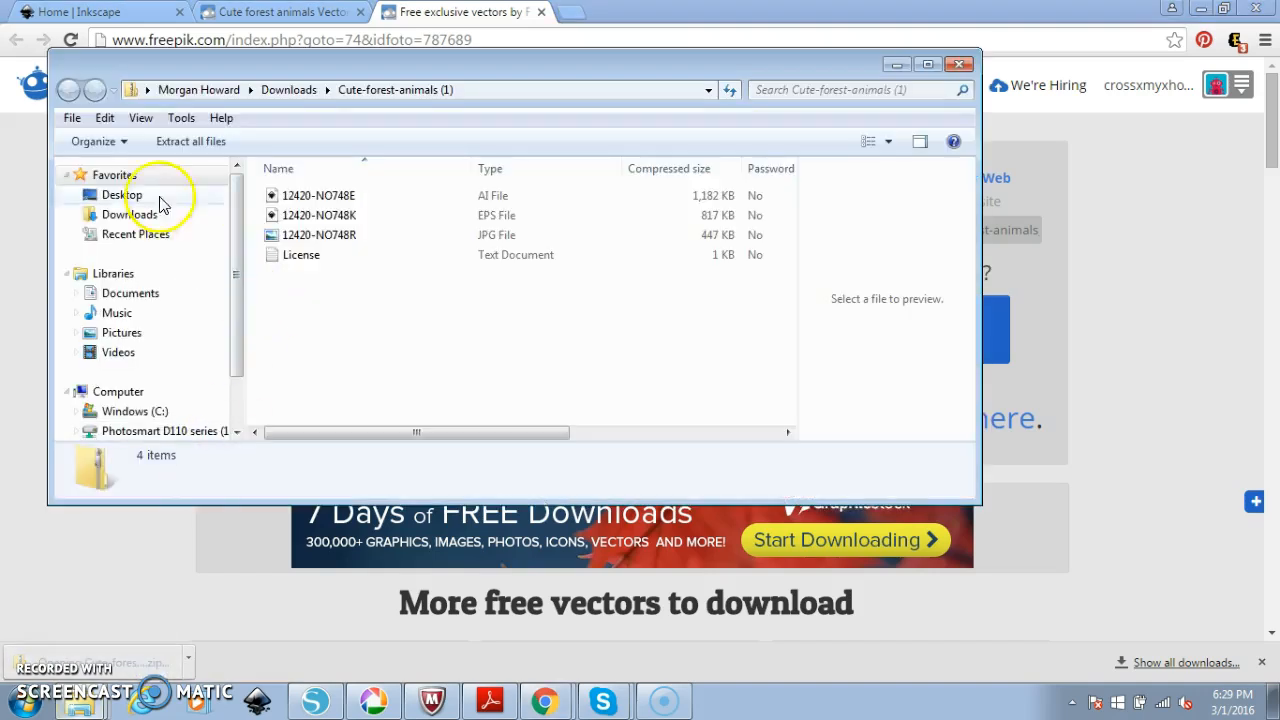
pyautogui.click(188, 148)
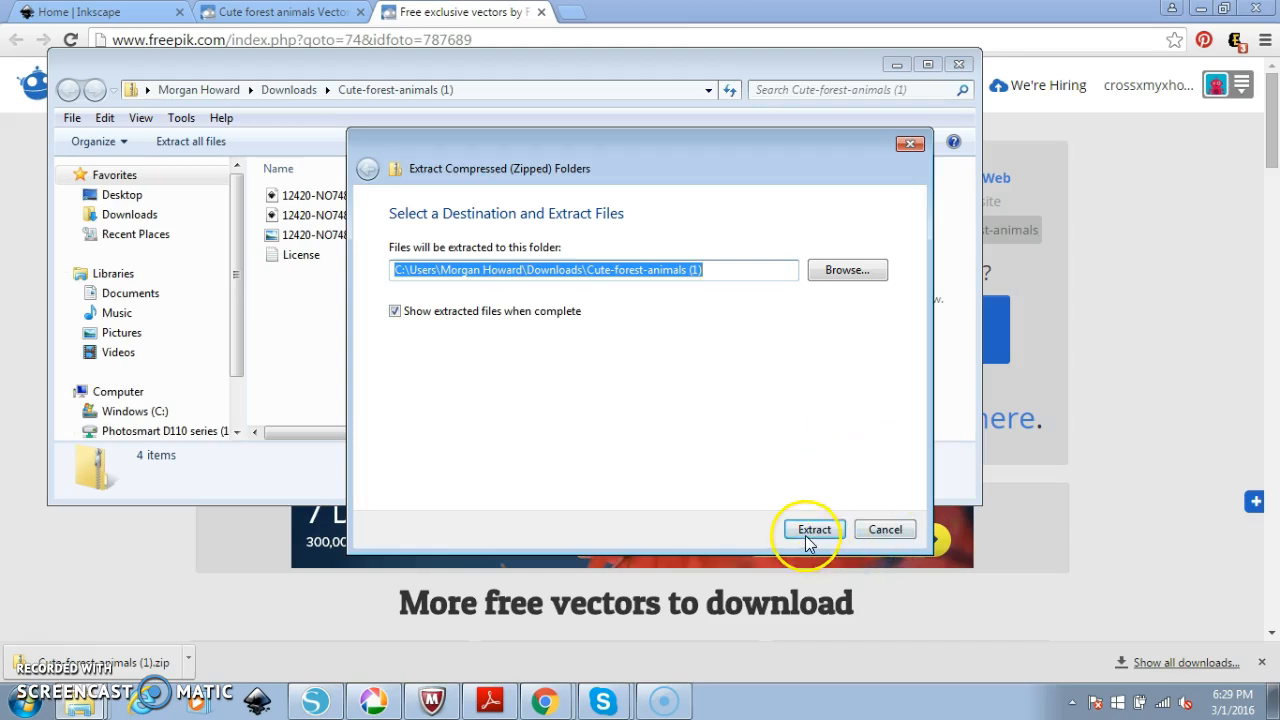
pyautogui.click(807, 537)
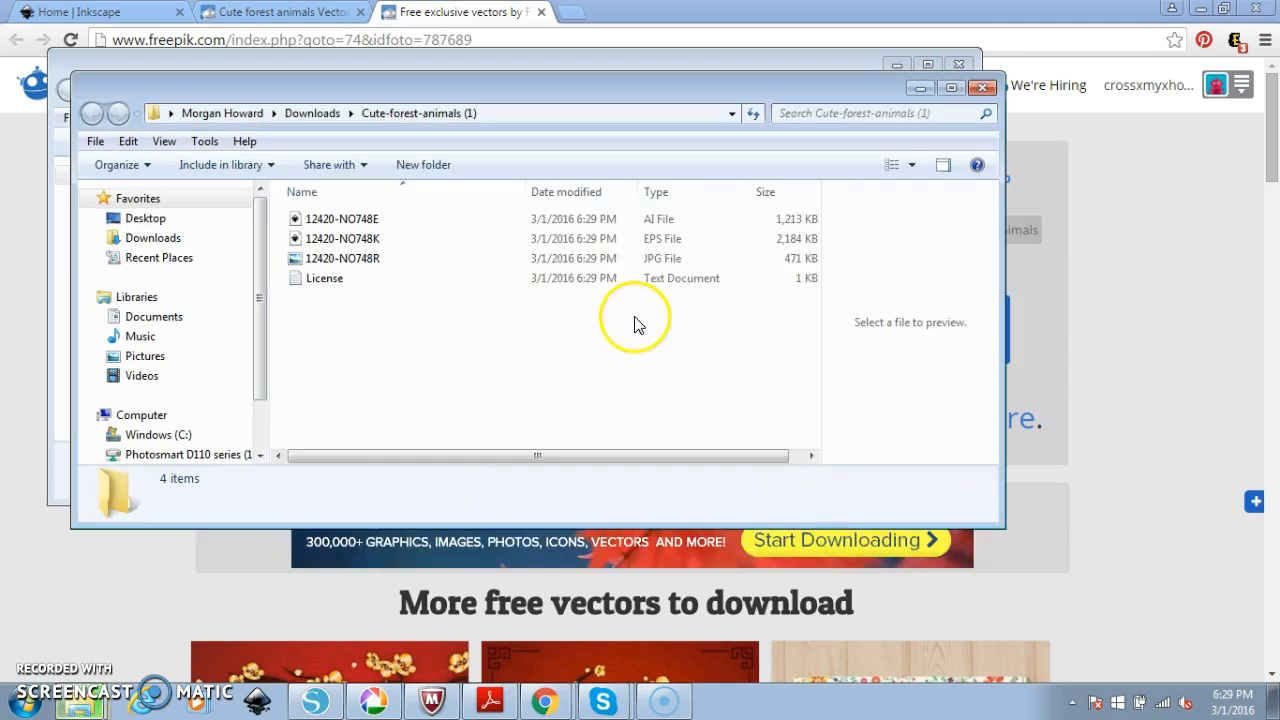
# Open the AI file 12420-NO748E in Inkscape, accepting the default PDF import settings
pyautogui.click(661, 228)
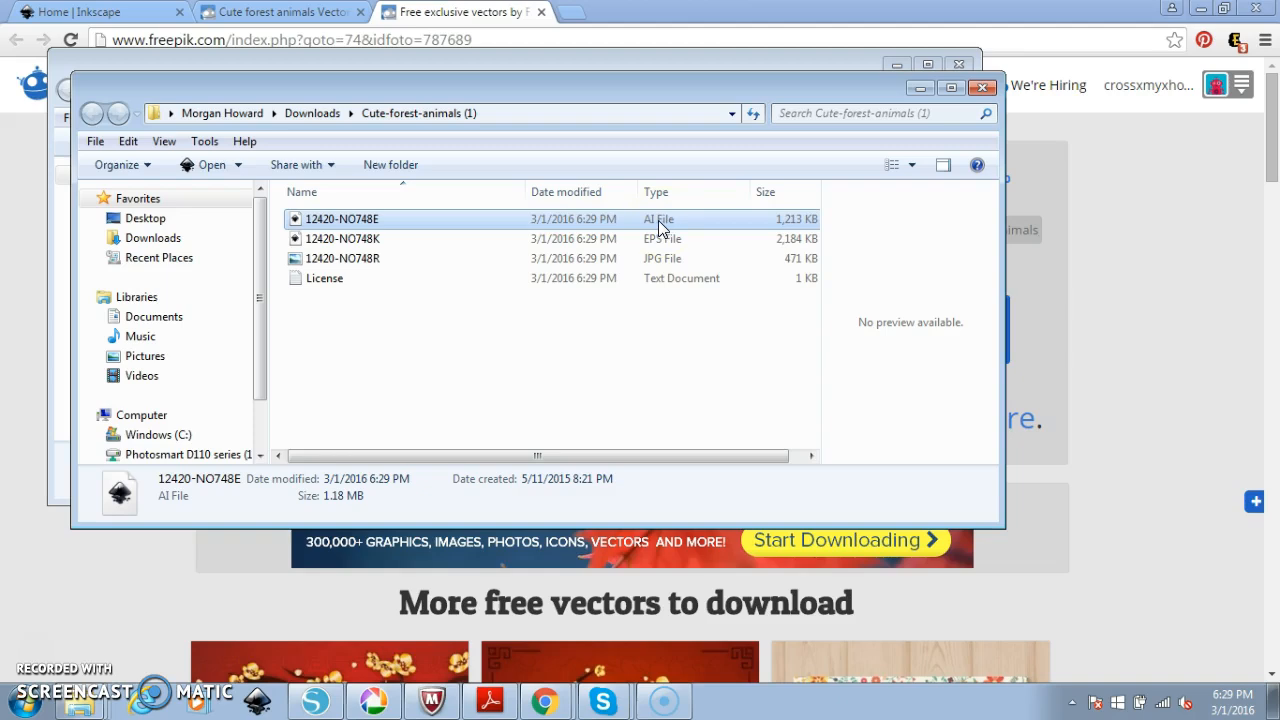
pyautogui.click(663, 250)
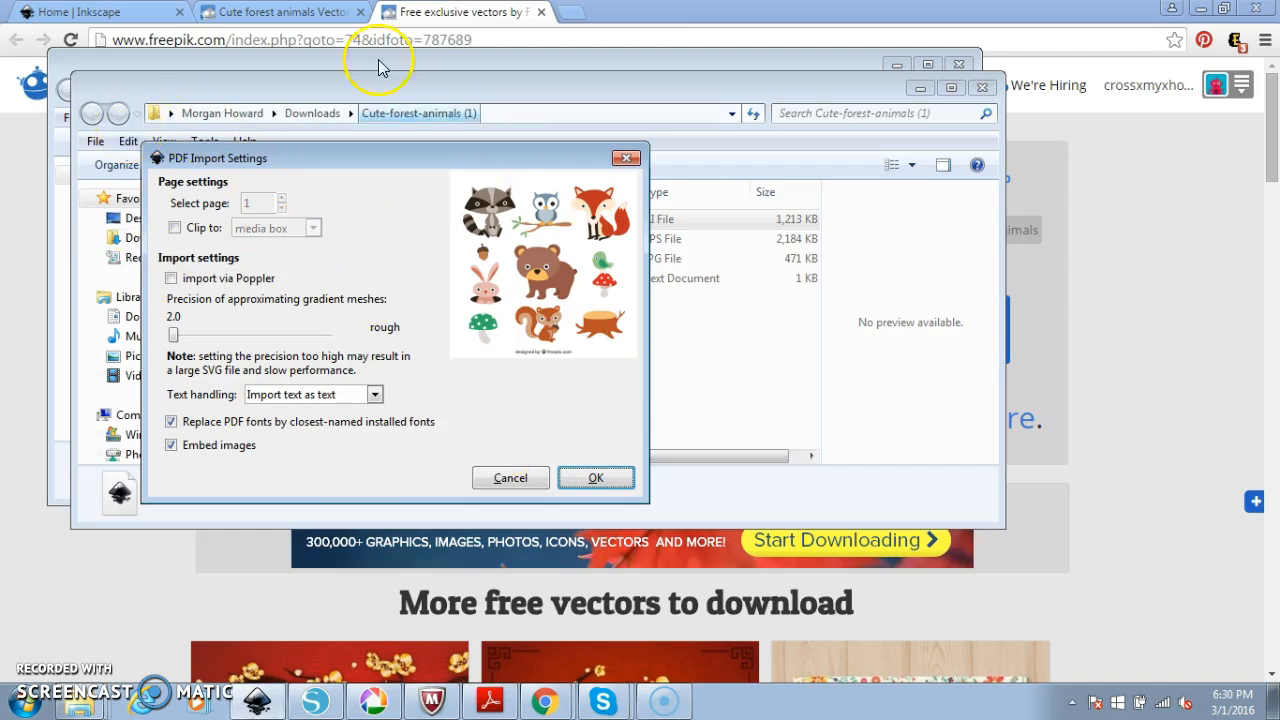
pyautogui.click(335, 148)
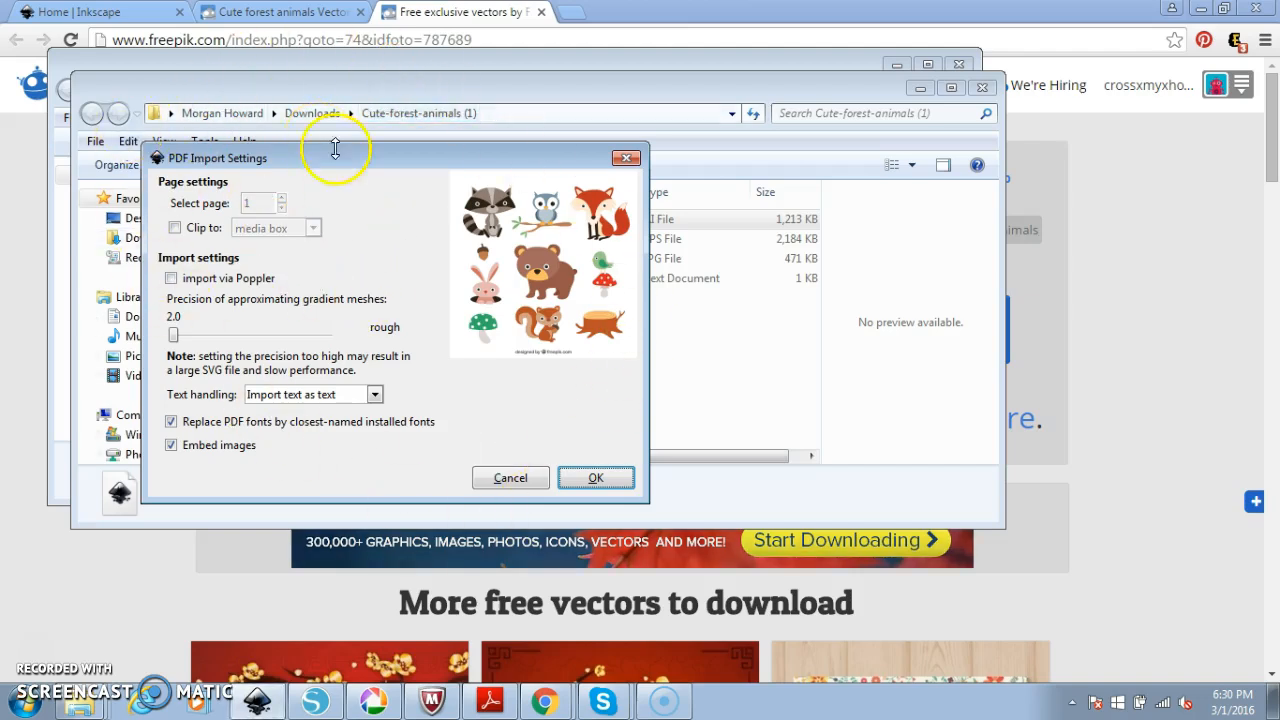
pyautogui.click(580, 478)
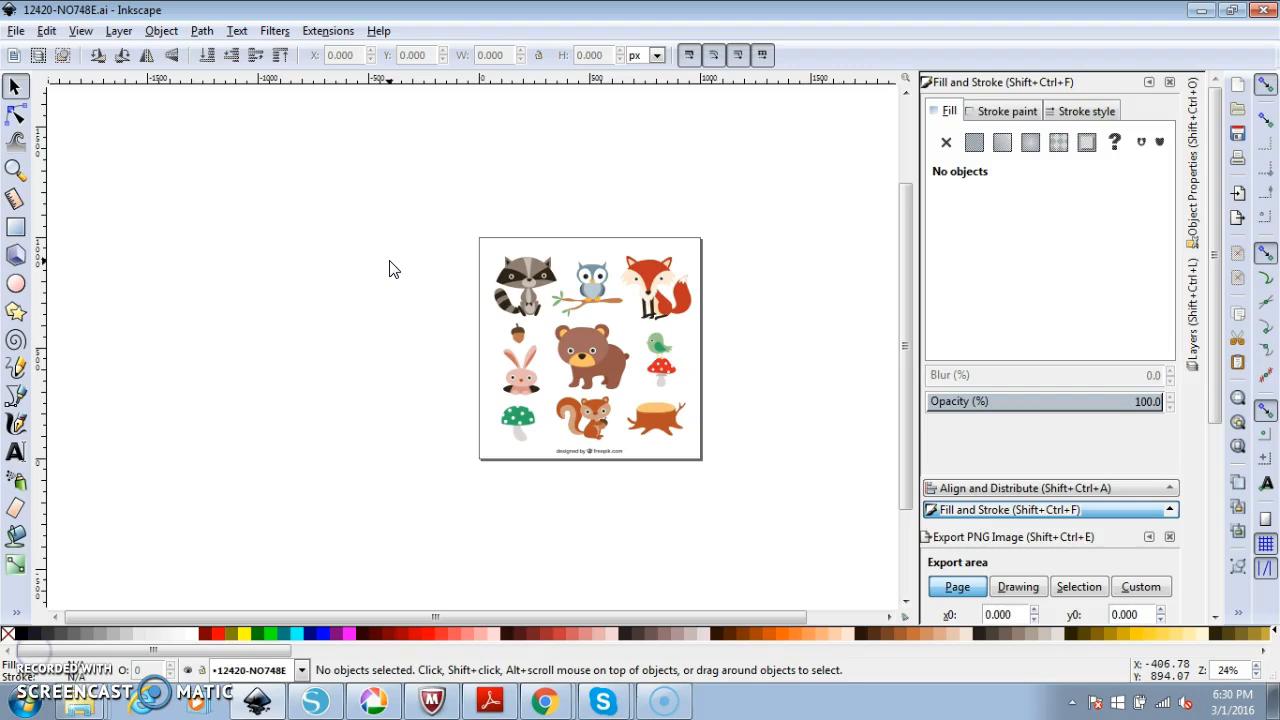
# Select all the forest animal artwork on the page and ungroup it twice
pyautogui.moveTo(418, 177); pyautogui.dragTo(706, 472)
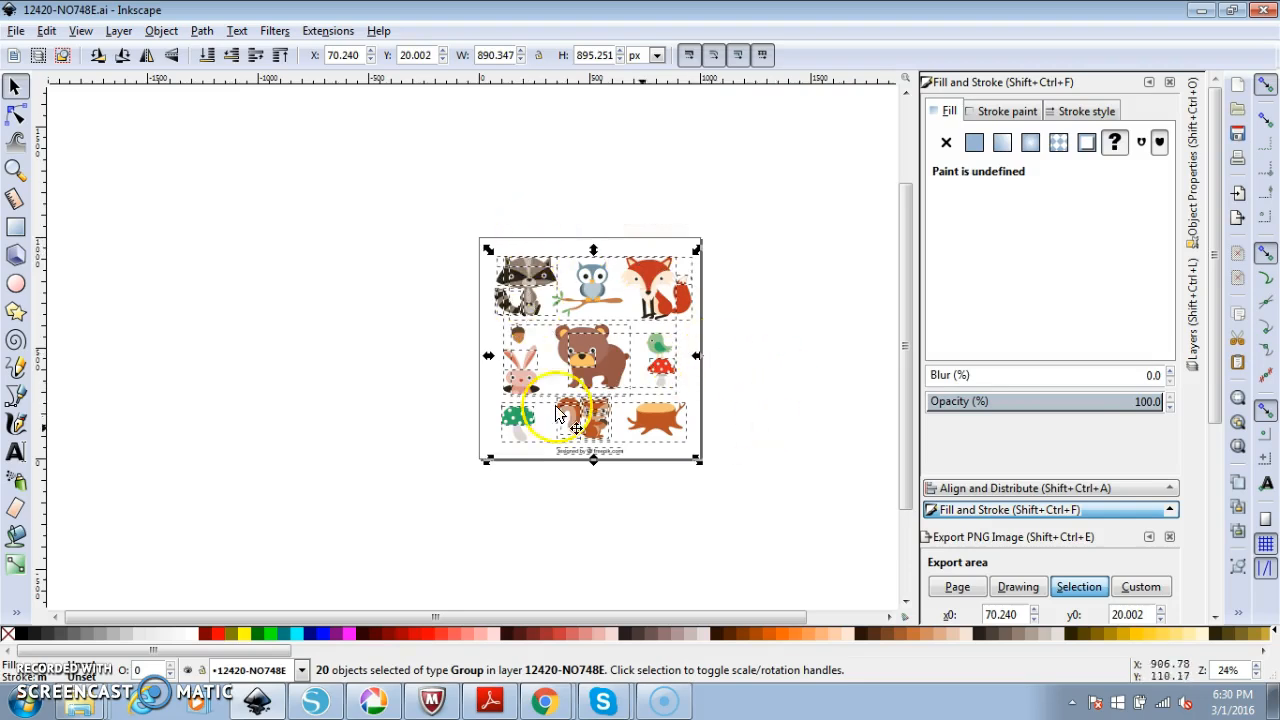
pyautogui.click(420, 209)
pyautogui.moveTo(417, 198); pyautogui.dragTo(745, 521)
pyautogui.rightClick(608, 379)
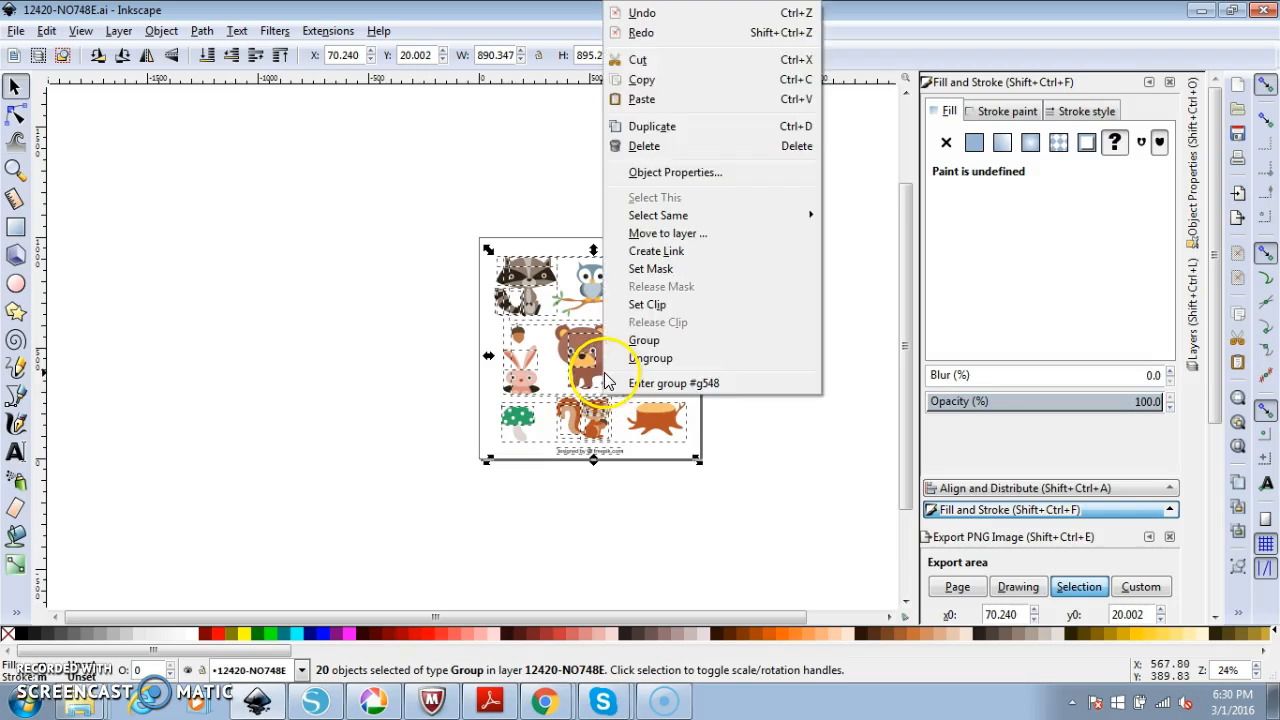
pyautogui.click(650, 352)
pyautogui.moveTo(412, 208); pyautogui.dragTo(745, 500)
pyautogui.rightClick(608, 379)
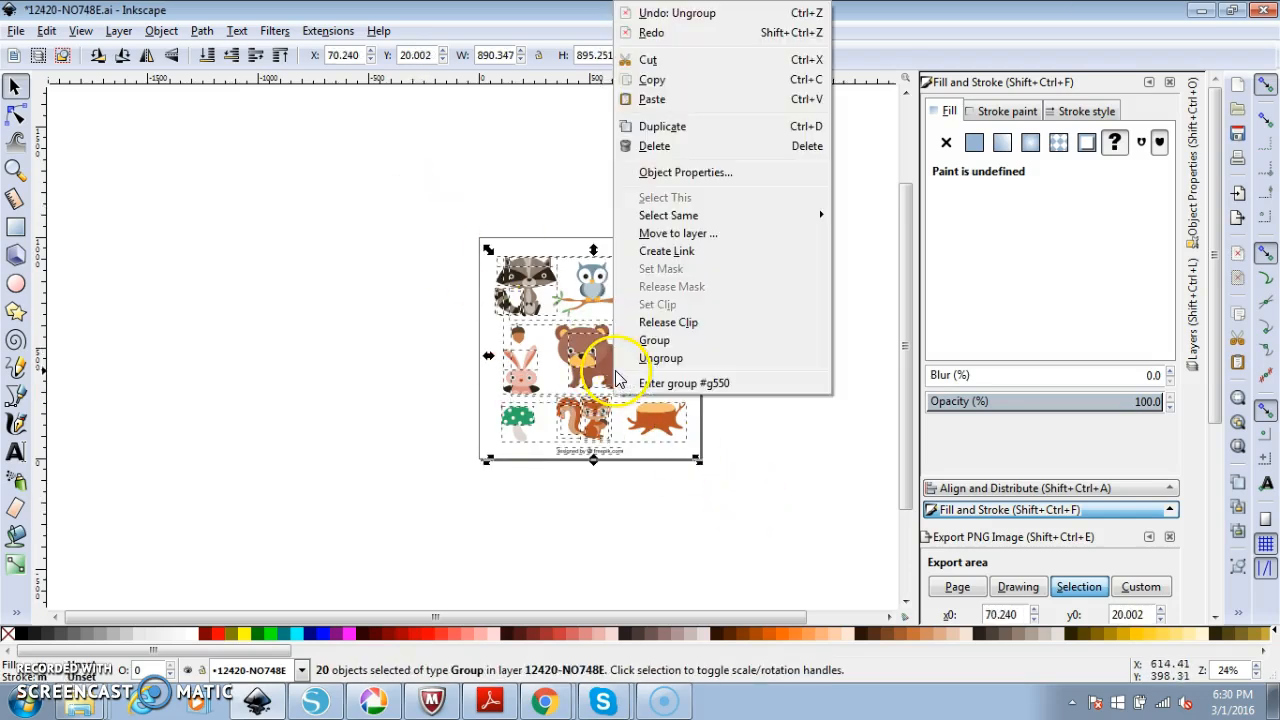
pyautogui.click(652, 358)
# Reselect the whole artwork and ungroup its remaining nested groups further
pyautogui.moveTo(422, 197); pyautogui.dragTo(786, 555)
pyautogui.rightClick(600, 370)
pyautogui.click(612, 403)
pyautogui.moveTo(719, 437); pyautogui.dragTo(784, 562)
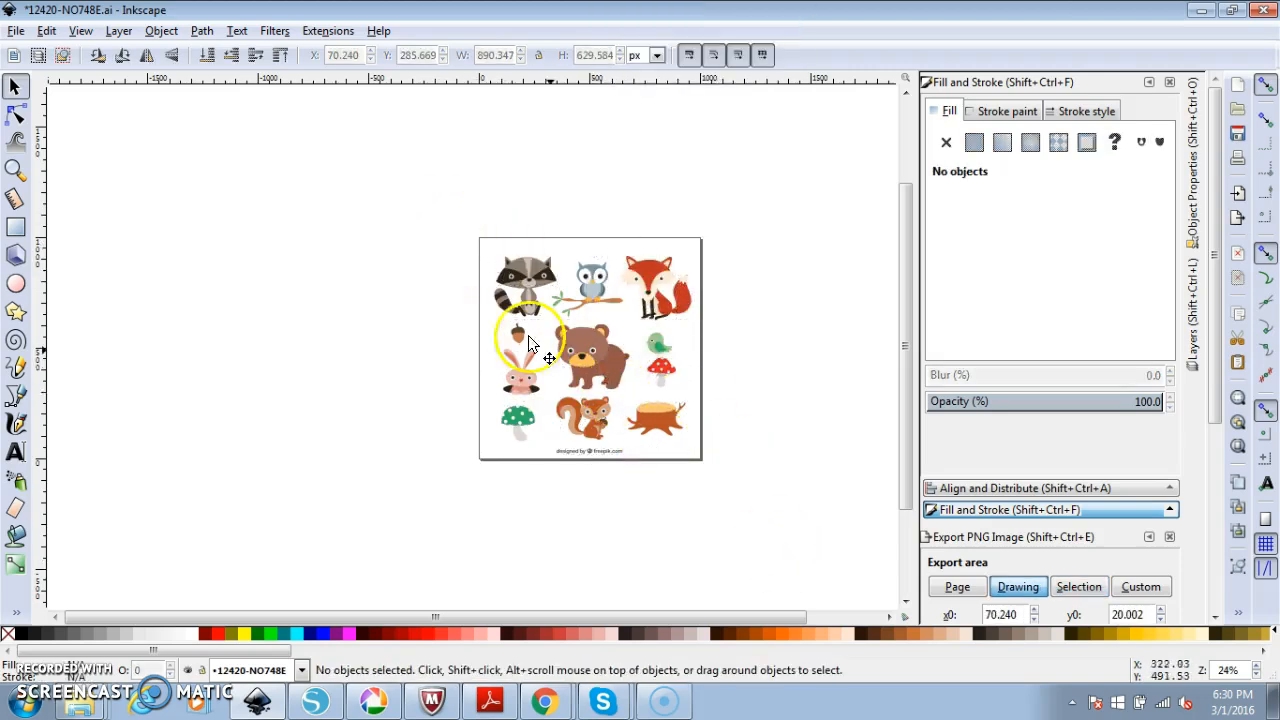
pyautogui.moveTo(425, 202); pyautogui.dragTo(785, 485)
pyautogui.rightClick(597, 385)
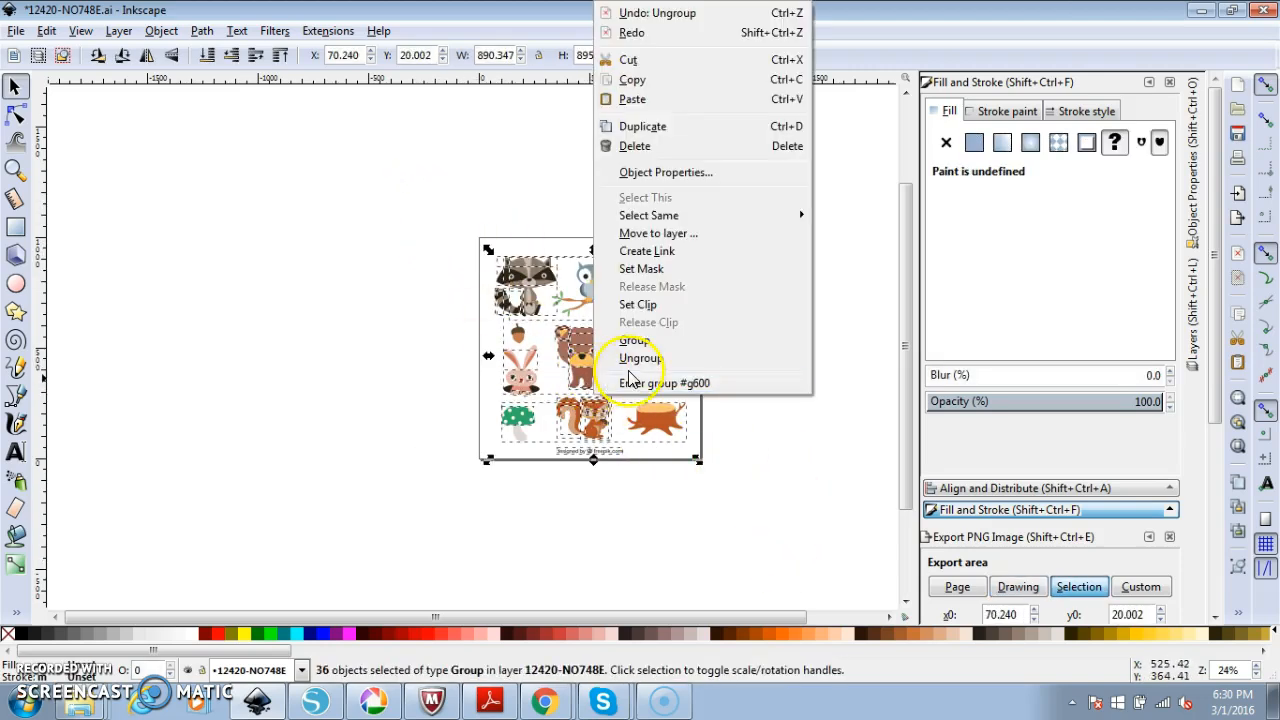
pyautogui.click(640, 358)
# Ungroup the full artwork selection again, try moving a piece off the page, and undo that move
pyautogui.moveTo(385, 179); pyautogui.dragTo(778, 539)
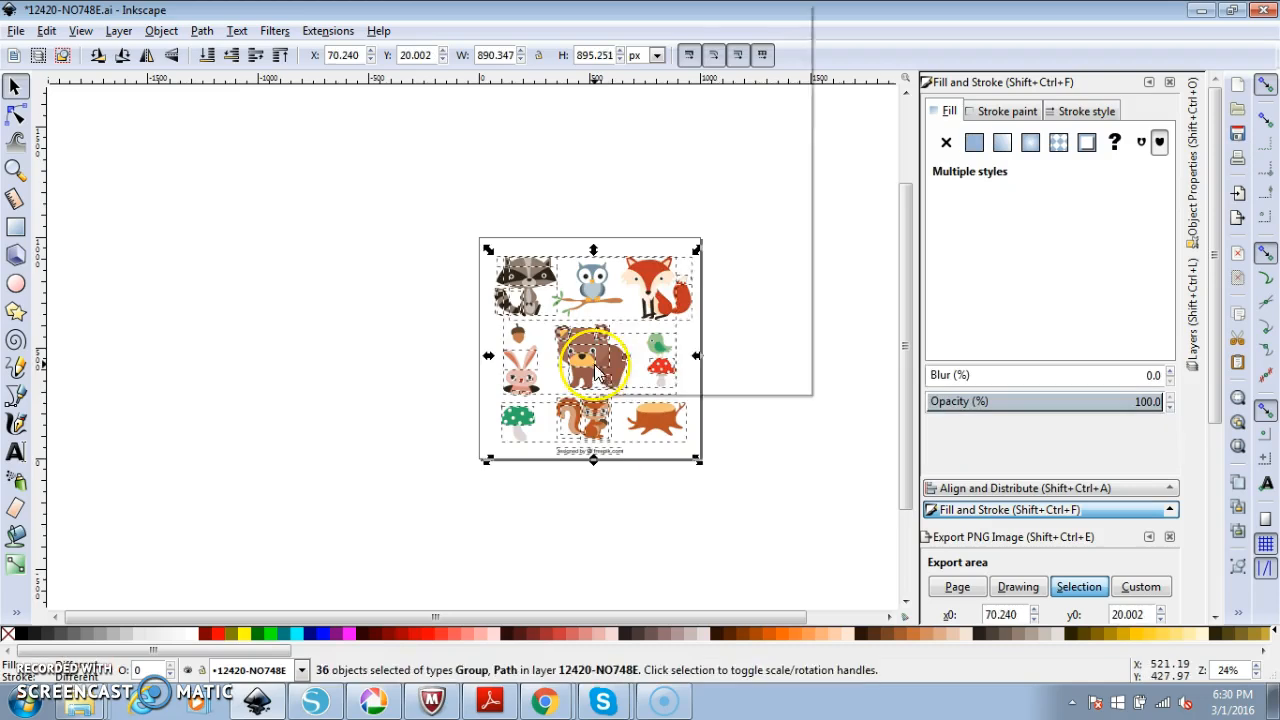
pyautogui.rightClick(595, 395)
pyautogui.click(398, 322)
pyautogui.click(385, 322)
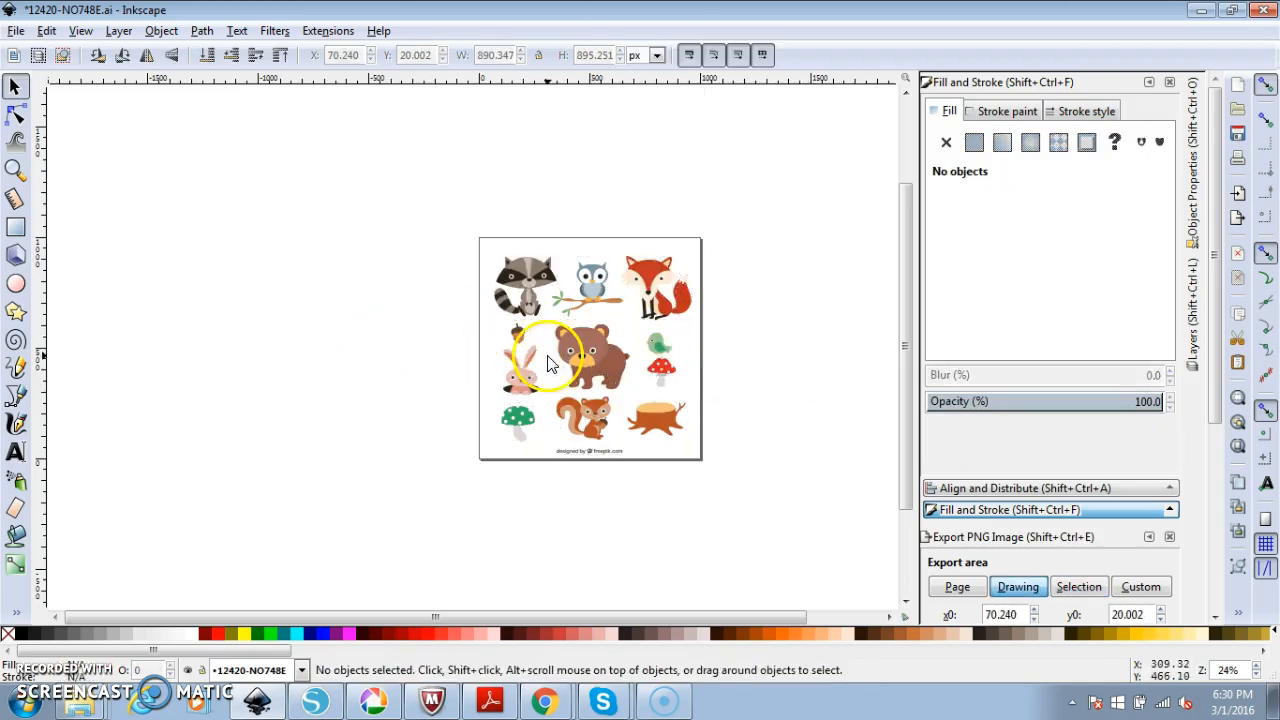
pyautogui.moveTo(545, 315); pyautogui.dragTo(266, 357)
pyautogui.hotkey('ctrl', 'z')
# Select all the artwork again and ungroup it two more times
pyautogui.moveTo(429, 163); pyautogui.dragTo(774, 578)
pyautogui.rightClick(604, 408)
pyautogui.click(648, 363)
pyautogui.moveTo(394, 214); pyautogui.dragTo(769, 546)
pyautogui.rightClick(662, 410)
pyautogui.click(694, 362)
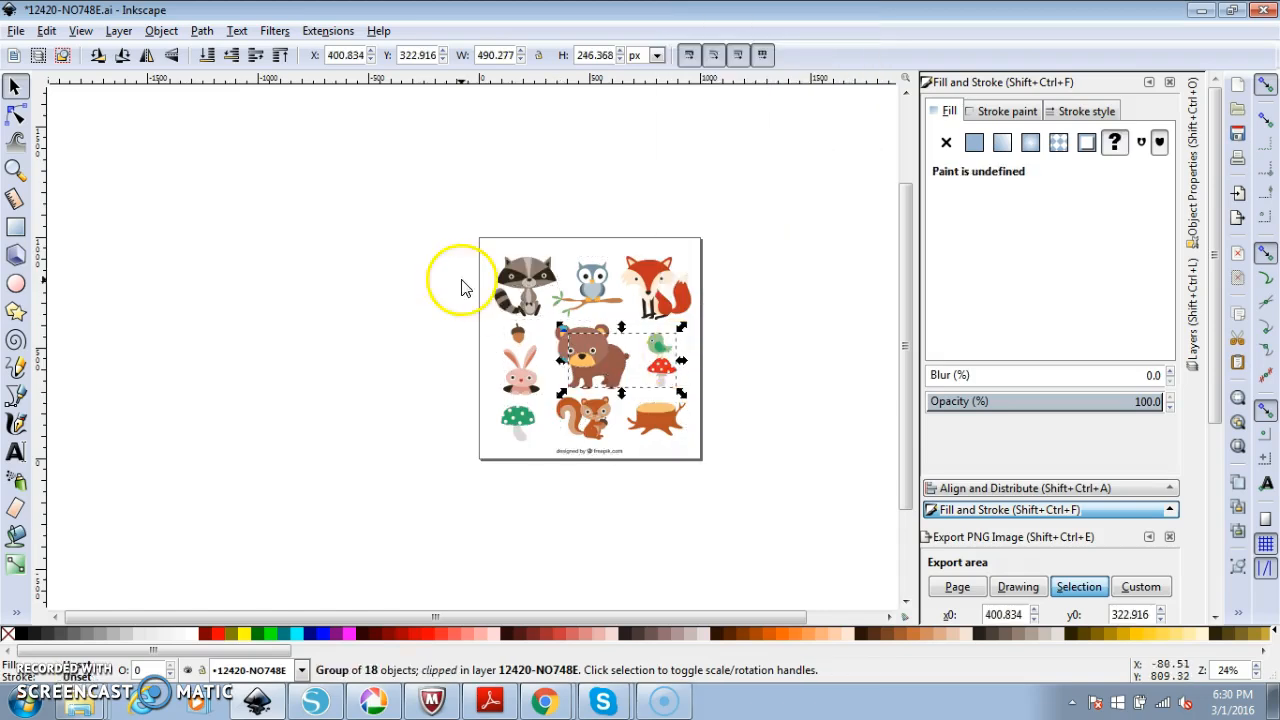
# Ungroup all the artwork once more, test whether the animal pieces move separately, and undo the move
pyautogui.moveTo(423, 194); pyautogui.dragTo(886, 571)
pyautogui.rightClick(542, 398)
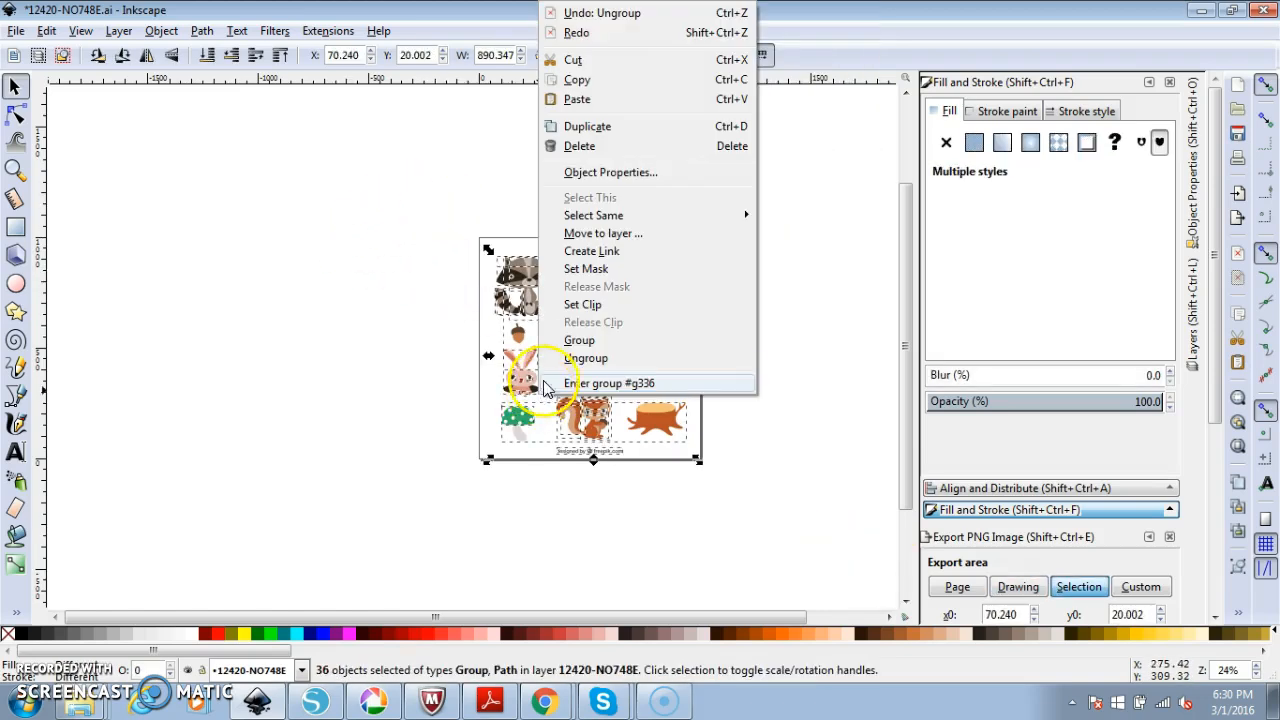
pyautogui.click(550, 362)
pyautogui.click(414, 357)
pyautogui.moveTo(543, 290); pyautogui.dragTo(617, 380)
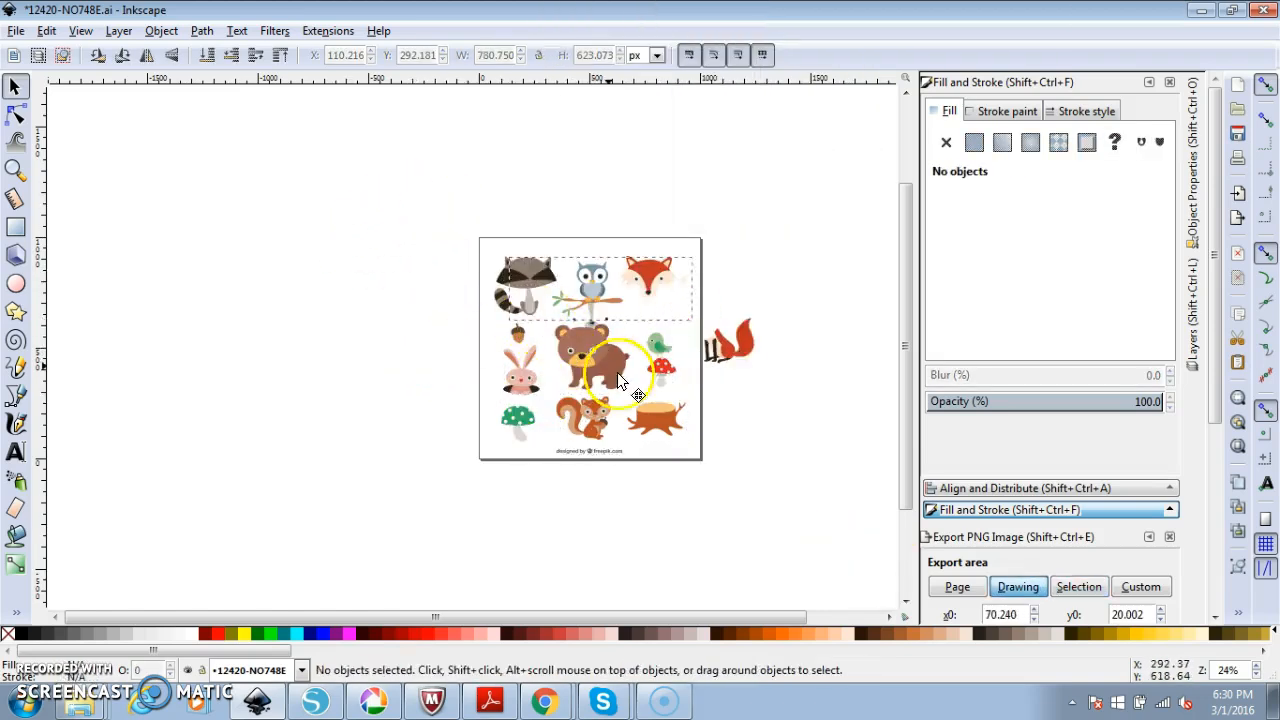
pyautogui.hotkey('ctrl', 'z')
# Repeat selecting the entire artwork and ungrouping it to break up the remaining groups of animals
pyautogui.moveTo(434, 198); pyautogui.dragTo(757, 547)
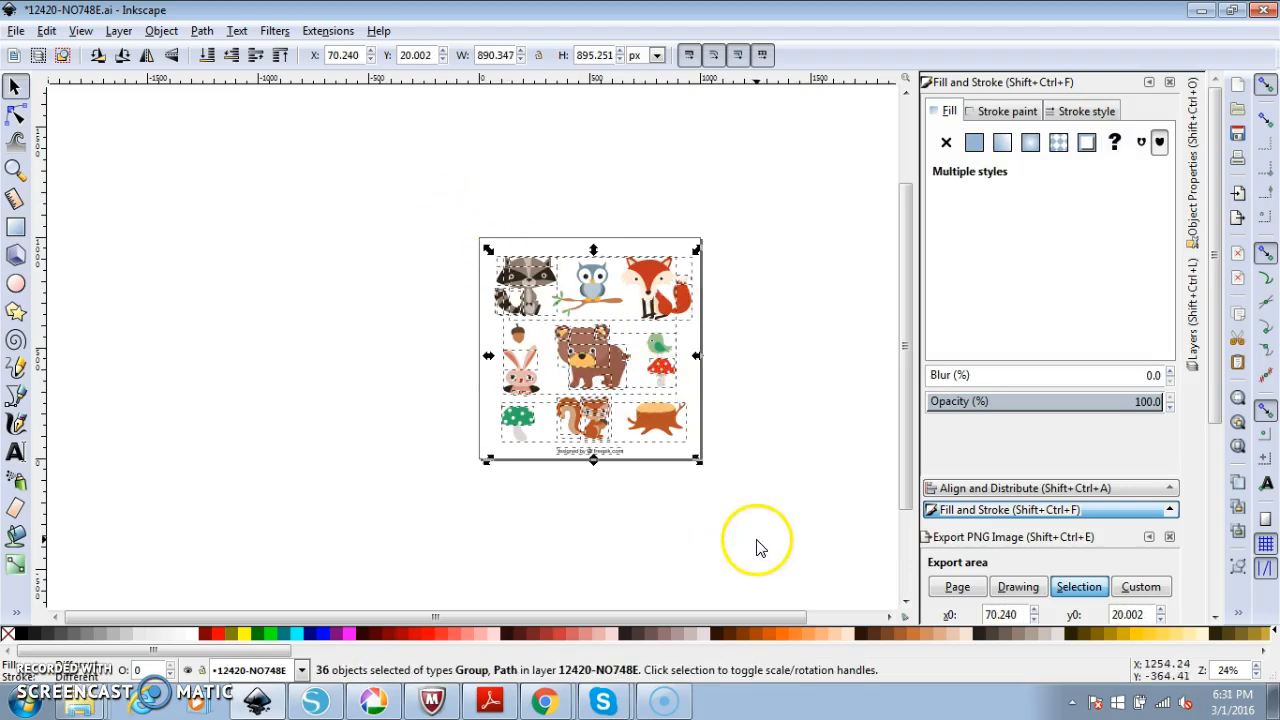
pyautogui.rightClick(580, 425)
pyautogui.click(617, 388)
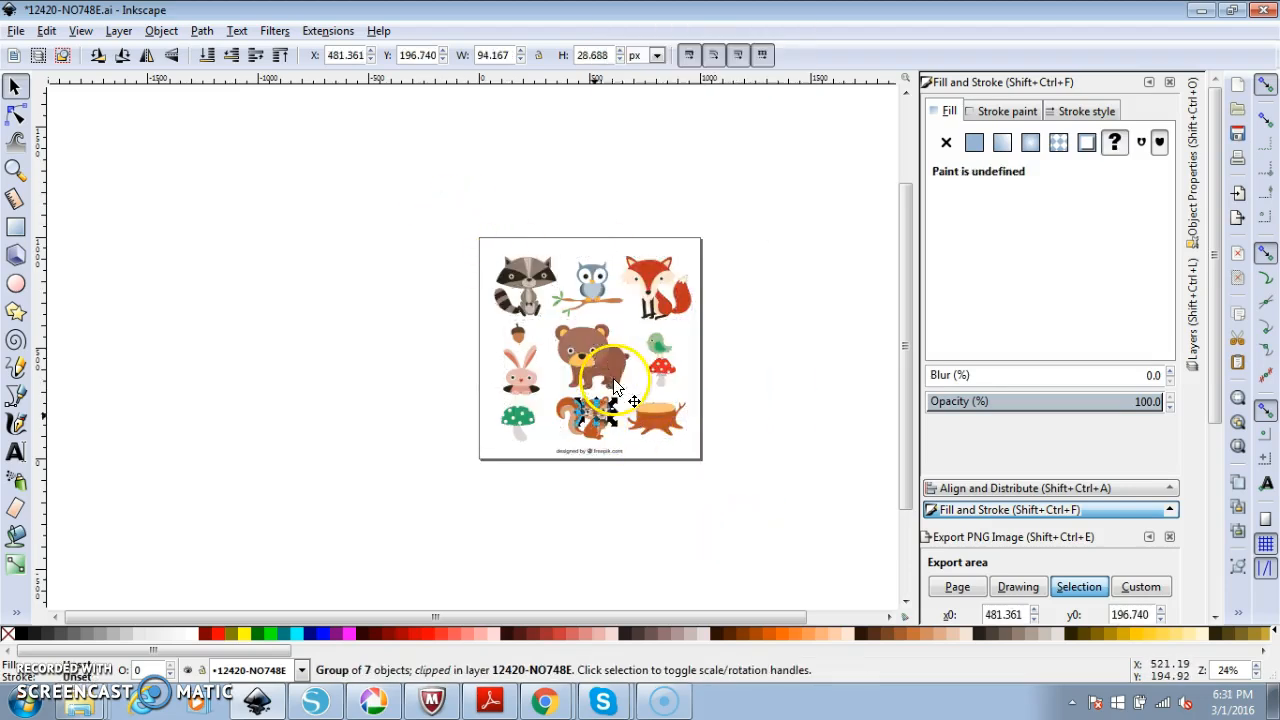
pyautogui.click(449, 270)
pyautogui.moveTo(482, 247); pyautogui.dragTo(780, 530)
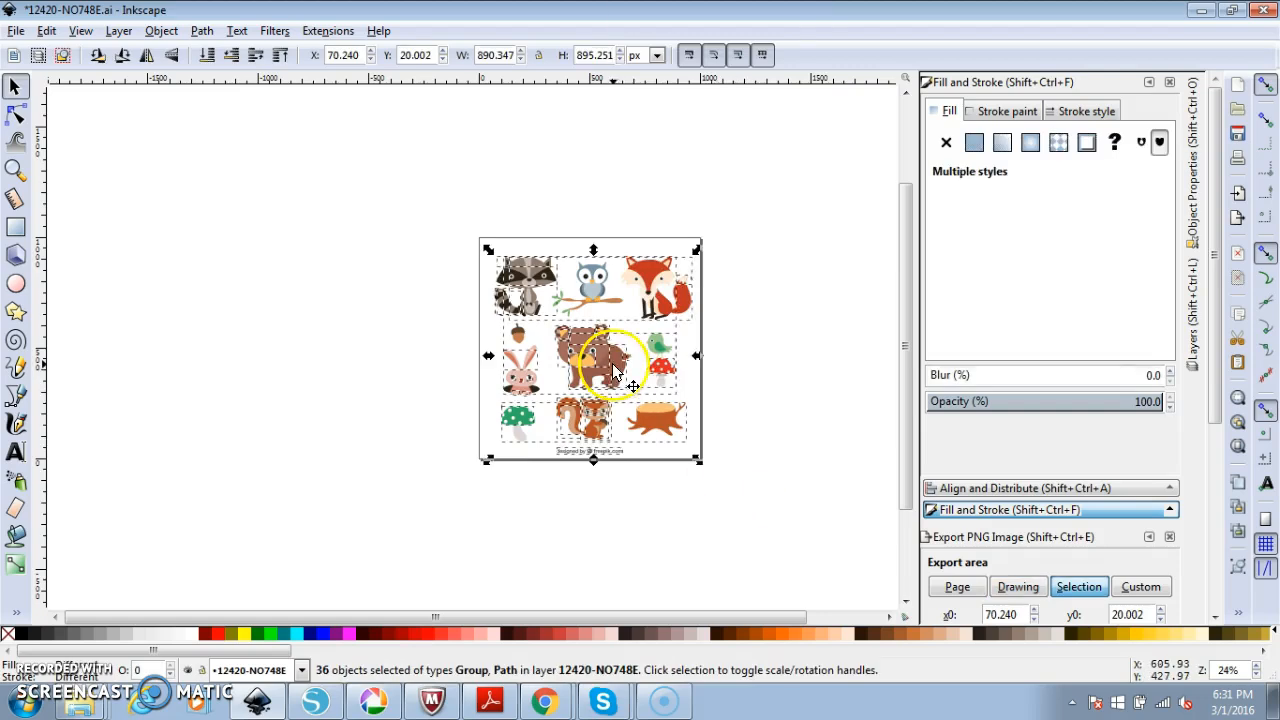
pyautogui.rightClick(615, 372)
pyautogui.click(457, 357)
pyautogui.click(414, 323)
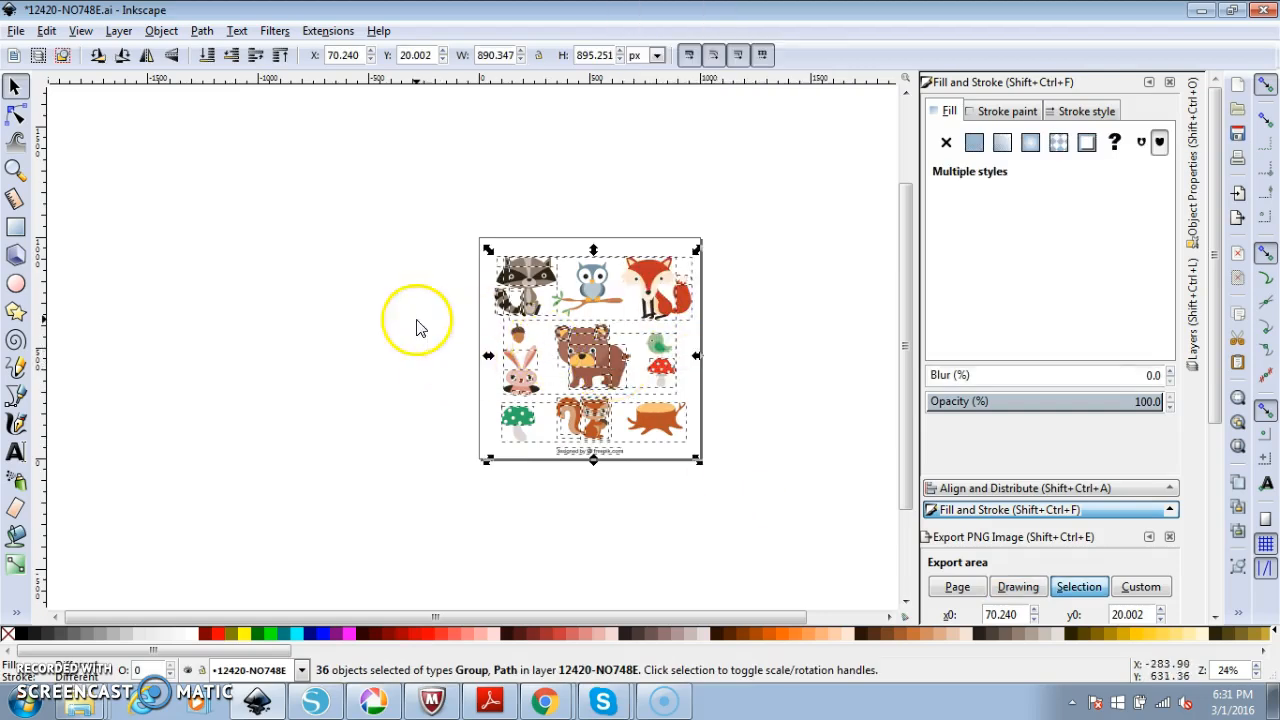
# Try to move the bear off the page, and undo the move
pyautogui.moveTo(548, 326); pyautogui.dragTo(676, 392)
pyautogui.moveTo(600, 368); pyautogui.dragTo(762, 304)
pyautogui.hotkey('ctrl', 'z')
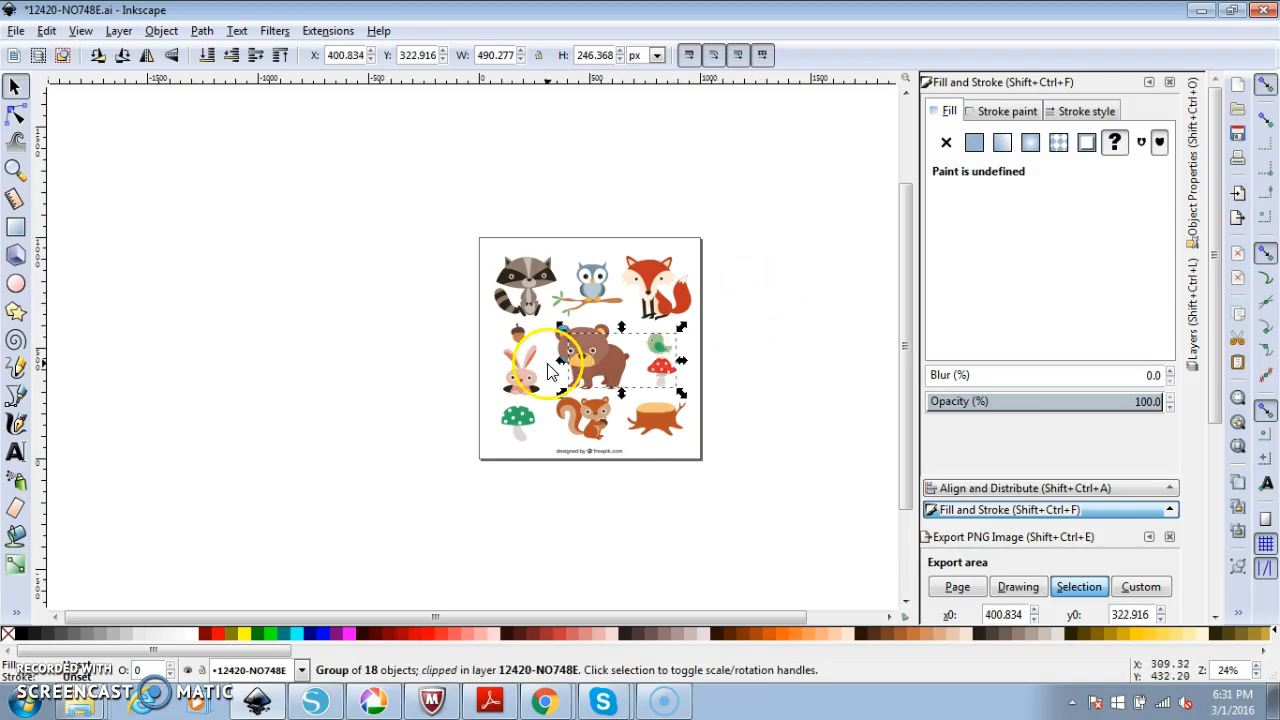
# Ungroup the clipped group containing the bear and select the bear's pieces
pyautogui.rightClick(657, 375)
pyautogui.click(662, 374)
pyautogui.click(737, 389)
pyautogui.moveTo(646, 395); pyautogui.dragTo(484, 274)
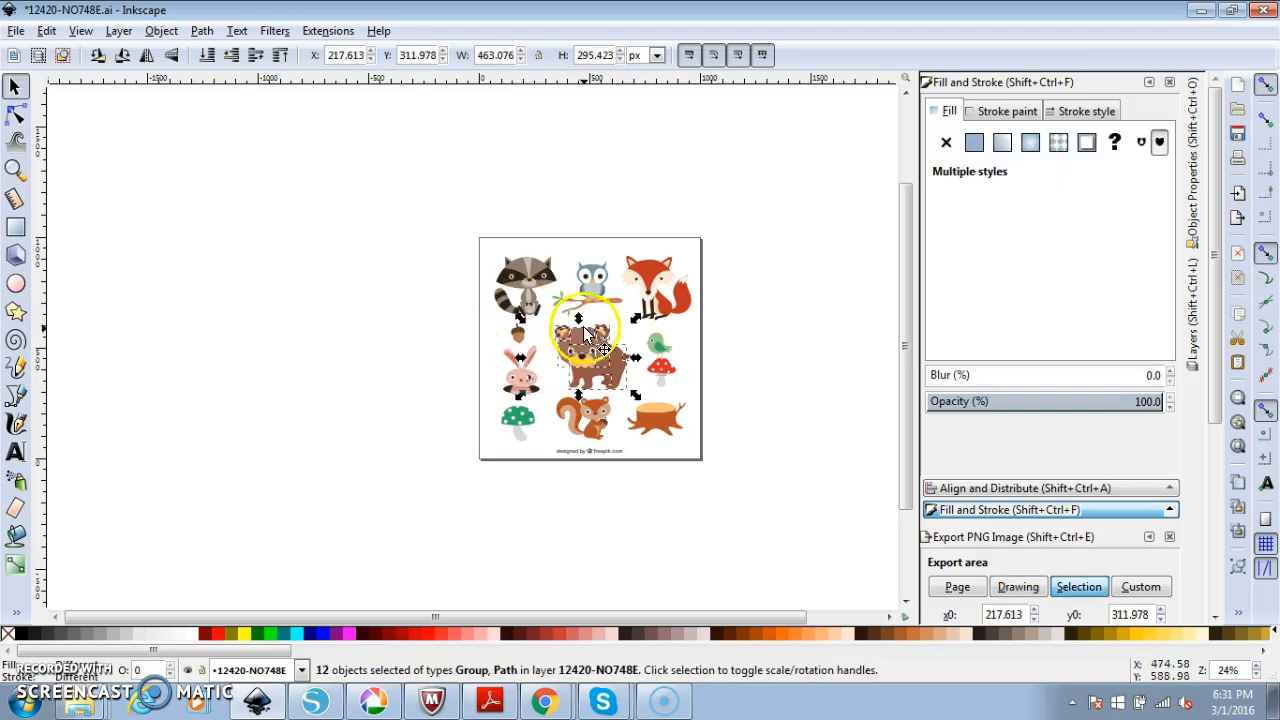
# Move the bear off the page to the left, followed by the remaining animals and objects
pyautogui.moveTo(586, 340)
pyautogui.mouseDown()
pyautogui.moveTo(437, 319)
pyautogui.moveTo(631, 322)
pyautogui.moveTo(566, 333)
pyautogui.moveTo(587, 335)
pyautogui.mouseUp()
pyautogui.moveTo(429, 151); pyautogui.dragTo(743, 500)
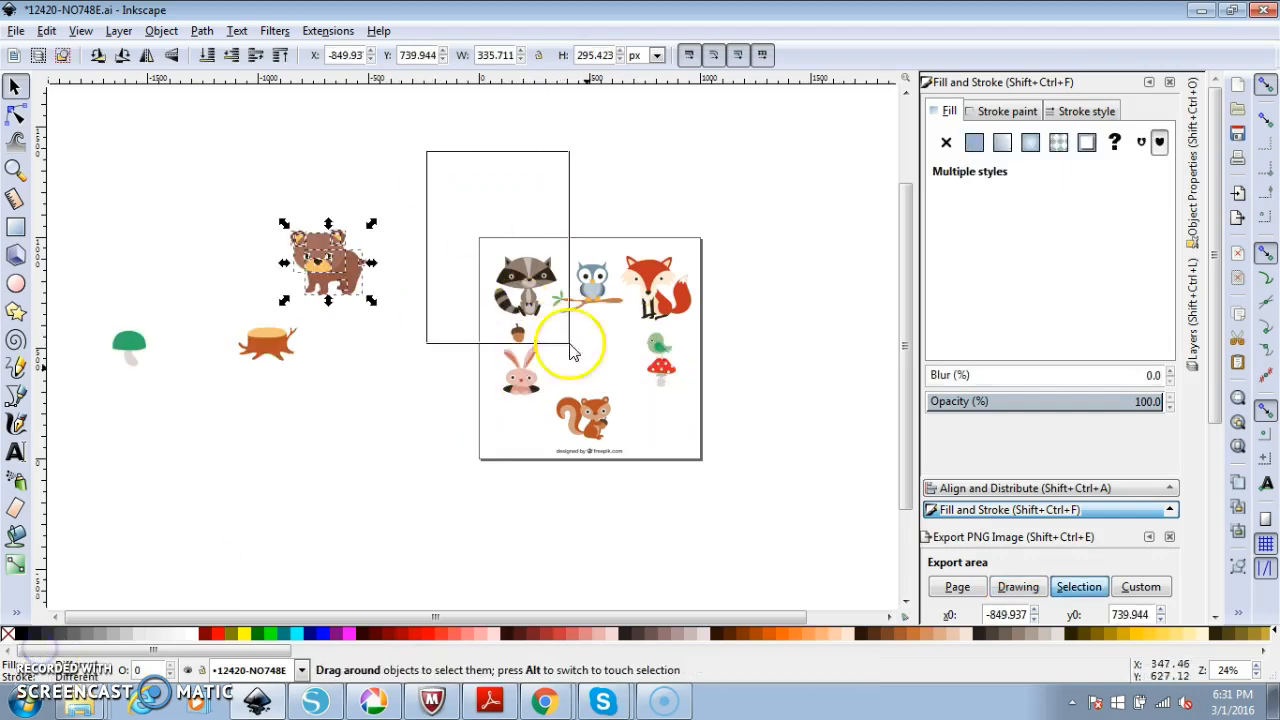
pyautogui.moveTo(652, 277); pyautogui.dragTo(172, 216)
# Select all the bear's pieces, group them into one object, and place it beside the empty page
pyautogui.moveTo(271, 201); pyautogui.dragTo(380, 259)
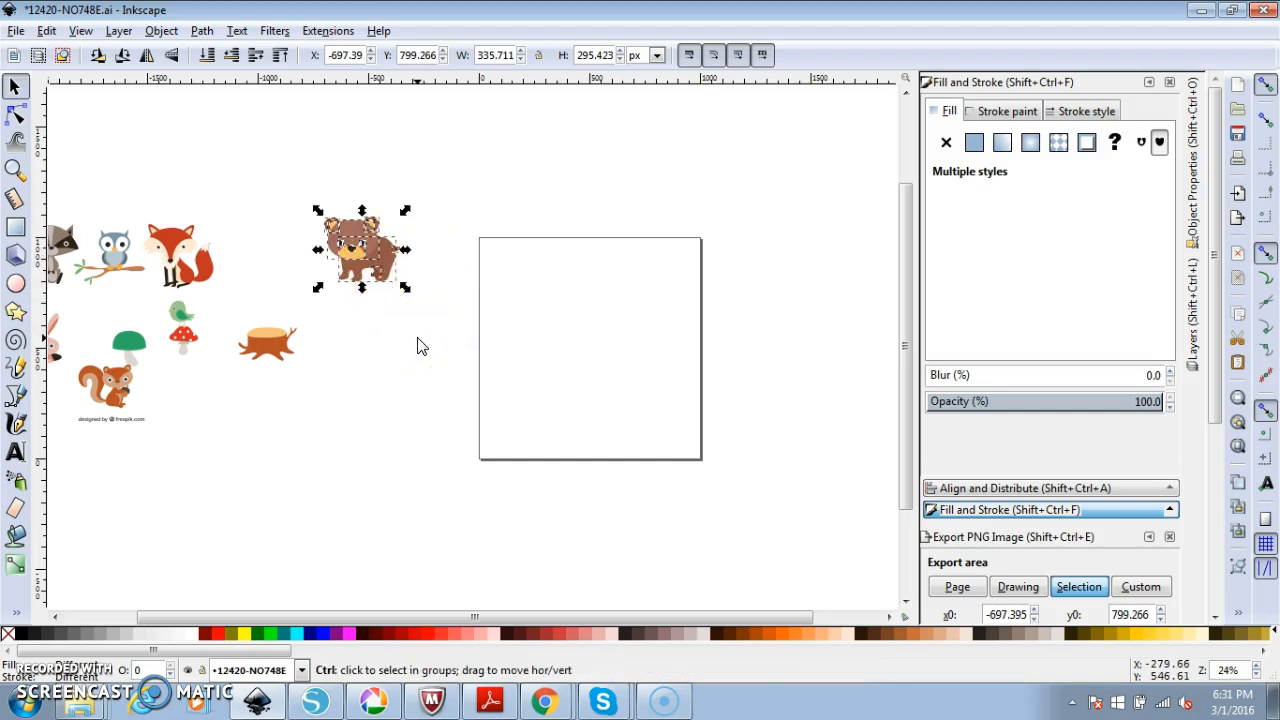
pyautogui.hotkey('ctrl', 'g')
pyautogui.moveTo(371, 256); pyautogui.dragTo(377, 272)
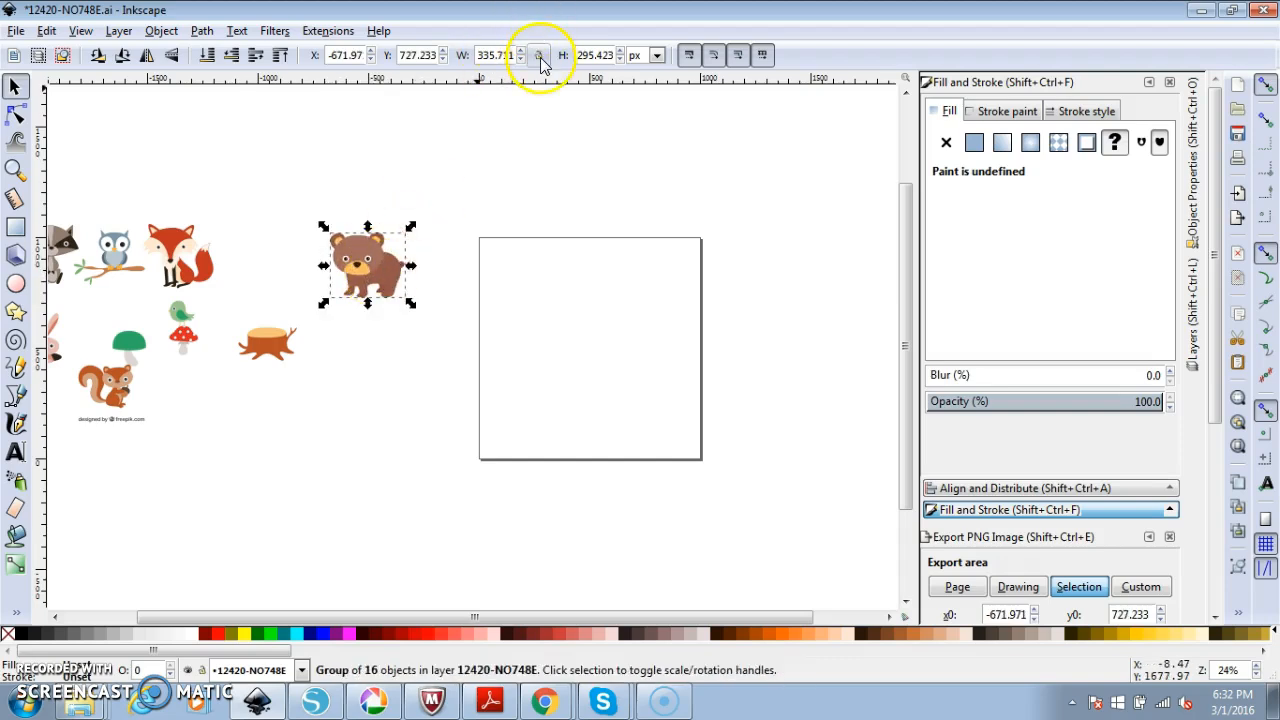
# Lock the bear's width-to-height ratio and enlarge it proportionally to about 390 px wide
pyautogui.click(538, 56)
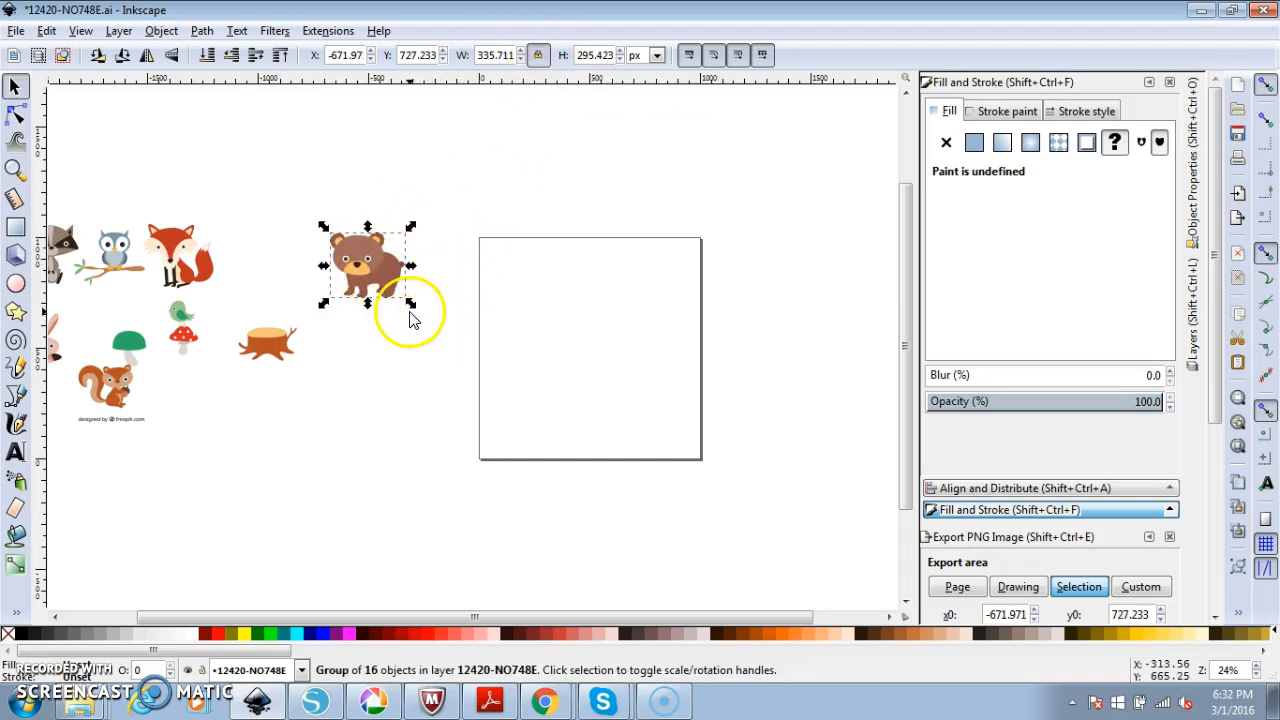
pyautogui.moveTo(411, 305)
pyautogui.mouseDown()
pyautogui.moveTo(500, 431)
pyautogui.moveTo(380, 306)
pyautogui.moveTo(607, 512)
pyautogui.moveTo(414, 309)
pyautogui.moveTo(537, 434)
pyautogui.moveTo(551, 429)
pyautogui.moveTo(518, 416)
pyautogui.moveTo(507, 392)
pyautogui.moveTo(729, 566)
pyautogui.mouseUp()
pyautogui.click(546, 470)
pyautogui.click(444, 340)
pyautogui.hotkey('ctrl', 'z')
pyautogui.hotkey('ctrl', 'z')
pyautogui.moveTo(432, 308)
pyautogui.mouseDown()
pyautogui.moveTo(737, 543)
pyautogui.moveTo(443, 323)
pyautogui.mouseUp()
pyautogui.click(449, 360)
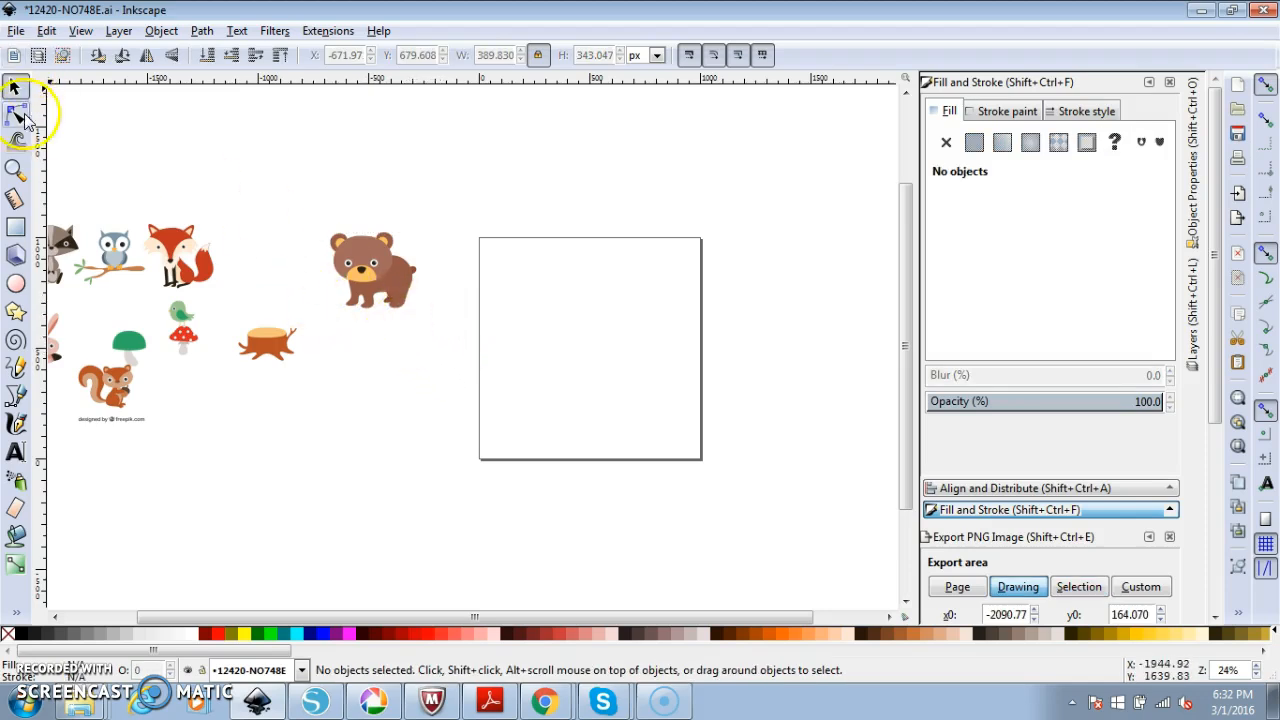
# Draw a rectangle over the page, set its width and height to 1000 px, and lock its proportions
pyautogui.click(15, 228)
pyautogui.moveTo(435, 216); pyautogui.dragTo(671, 469)
pyautogui.click(15, 88)
pyautogui.click(571, 290)
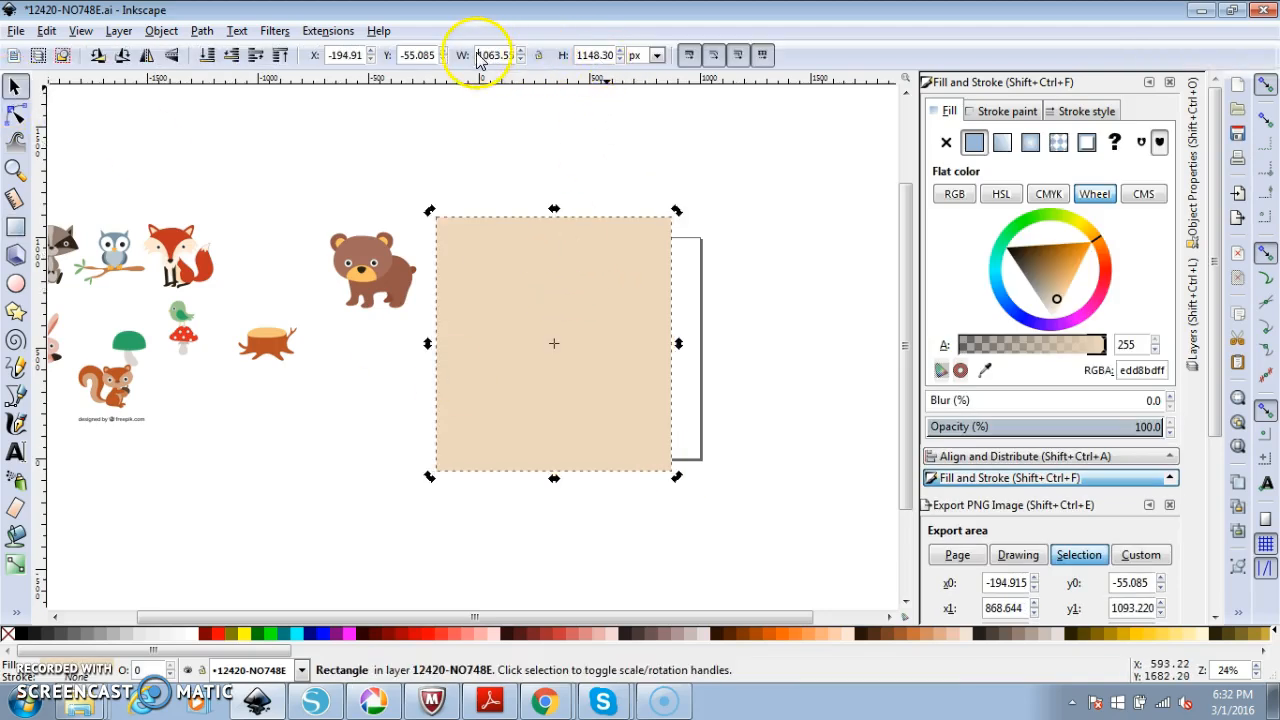
pyautogui.write('1000')
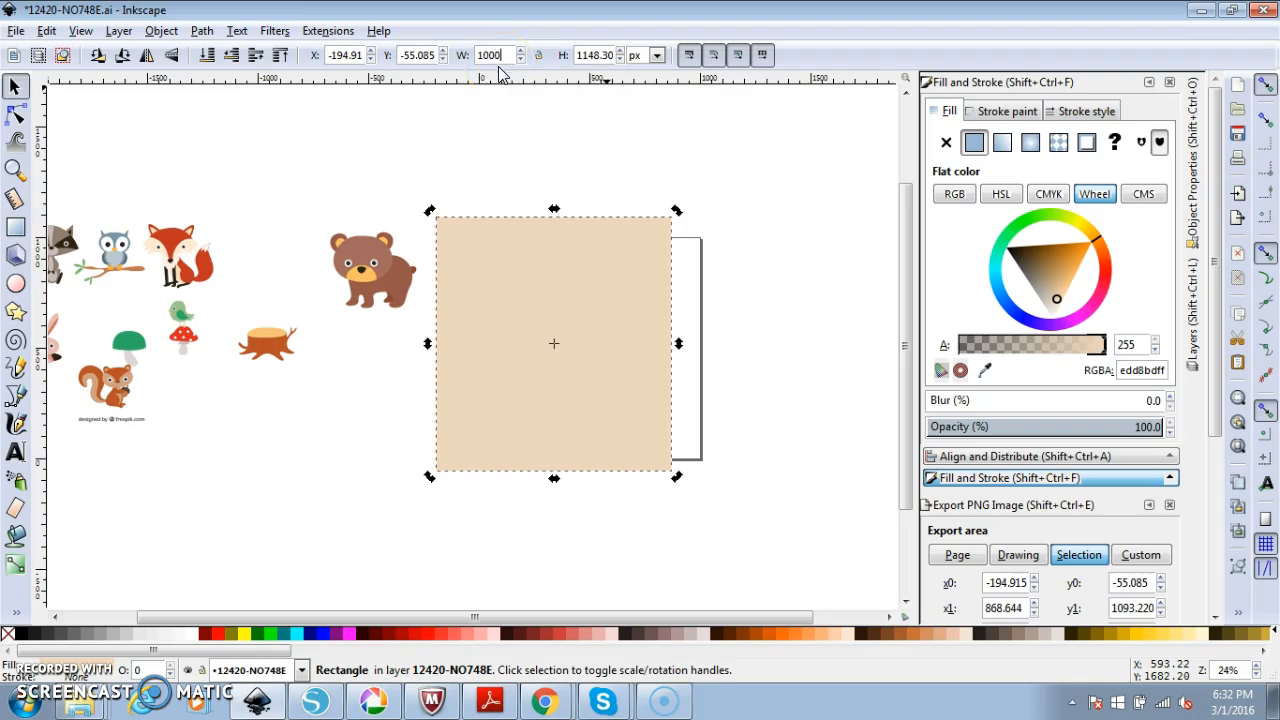
pyautogui.press('Tab')
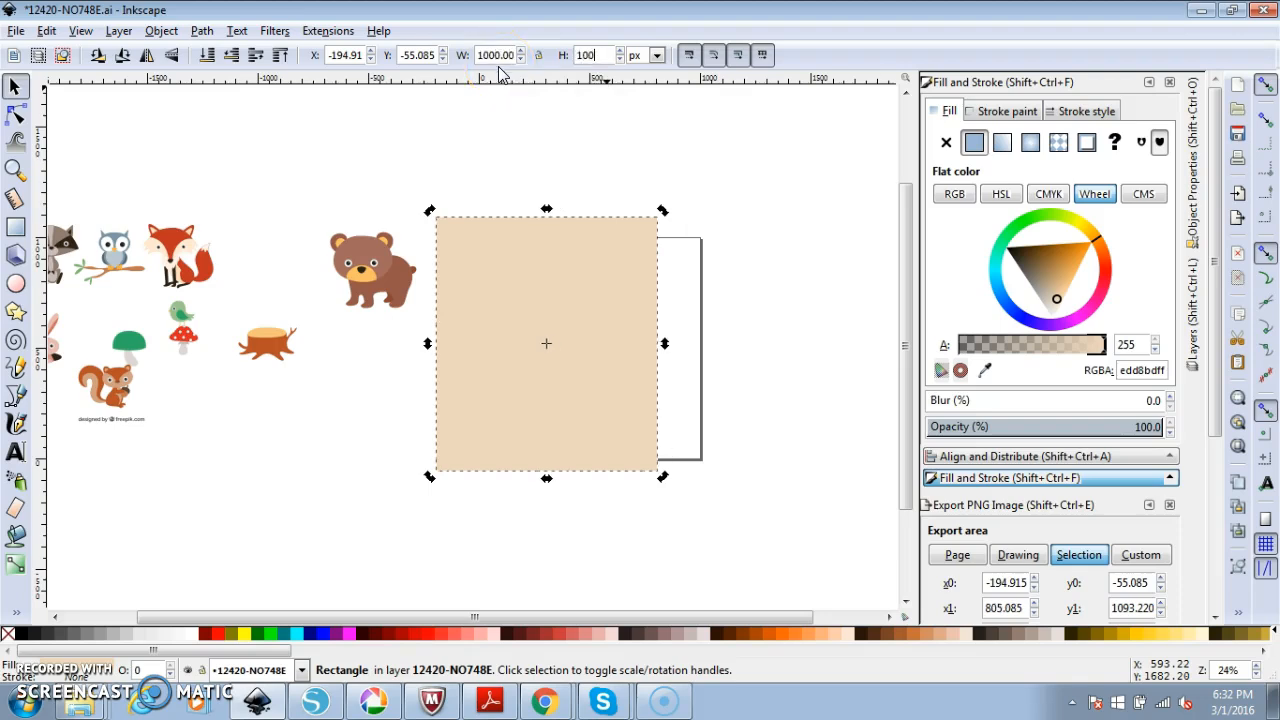
pyautogui.click(654, 143)
pyautogui.click(600, 305)
pyautogui.click(543, 55)
pyautogui.click(560, 131)
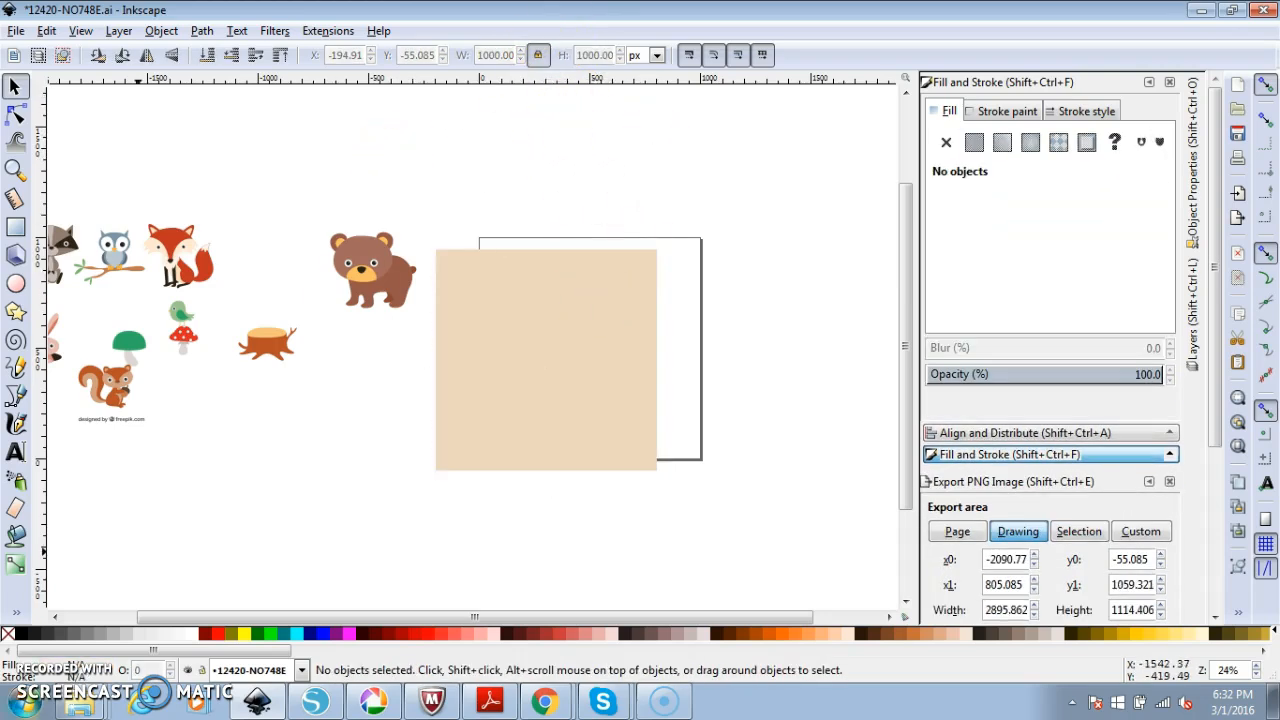
# Check the arrow-key movement distance and its unit in the Steps behavior preferences, and close the preferences
pyautogui.hotkey('ctrl', 'shift')
pyautogui.hotkey('ctrl', 'shift', 'p')
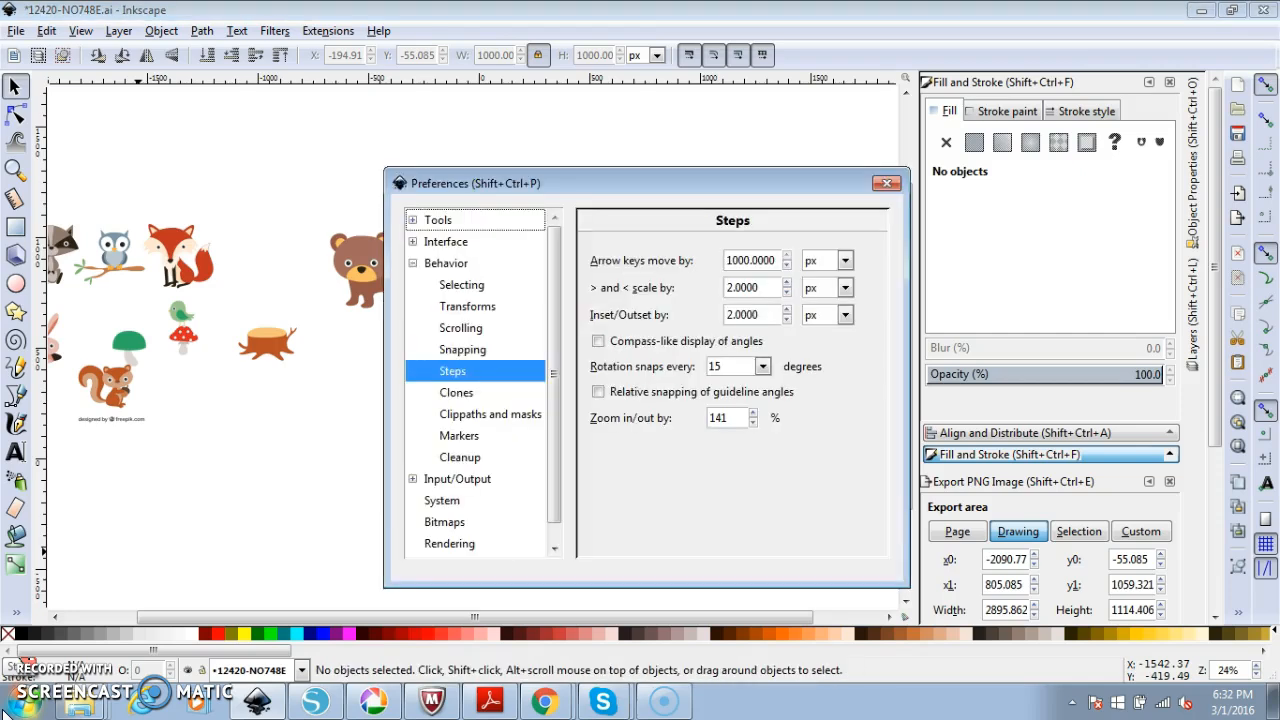
pyautogui.moveTo(585, 190); pyautogui.dragTo(507, 126)
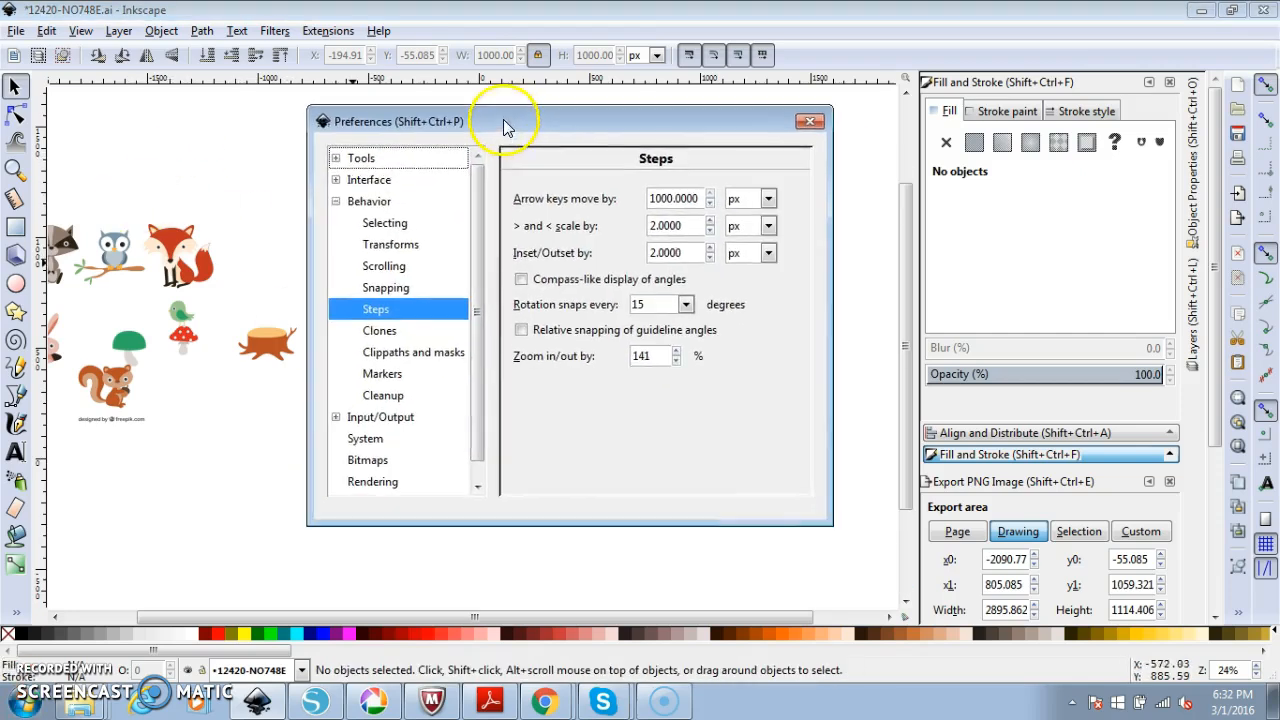
pyautogui.click(372, 203)
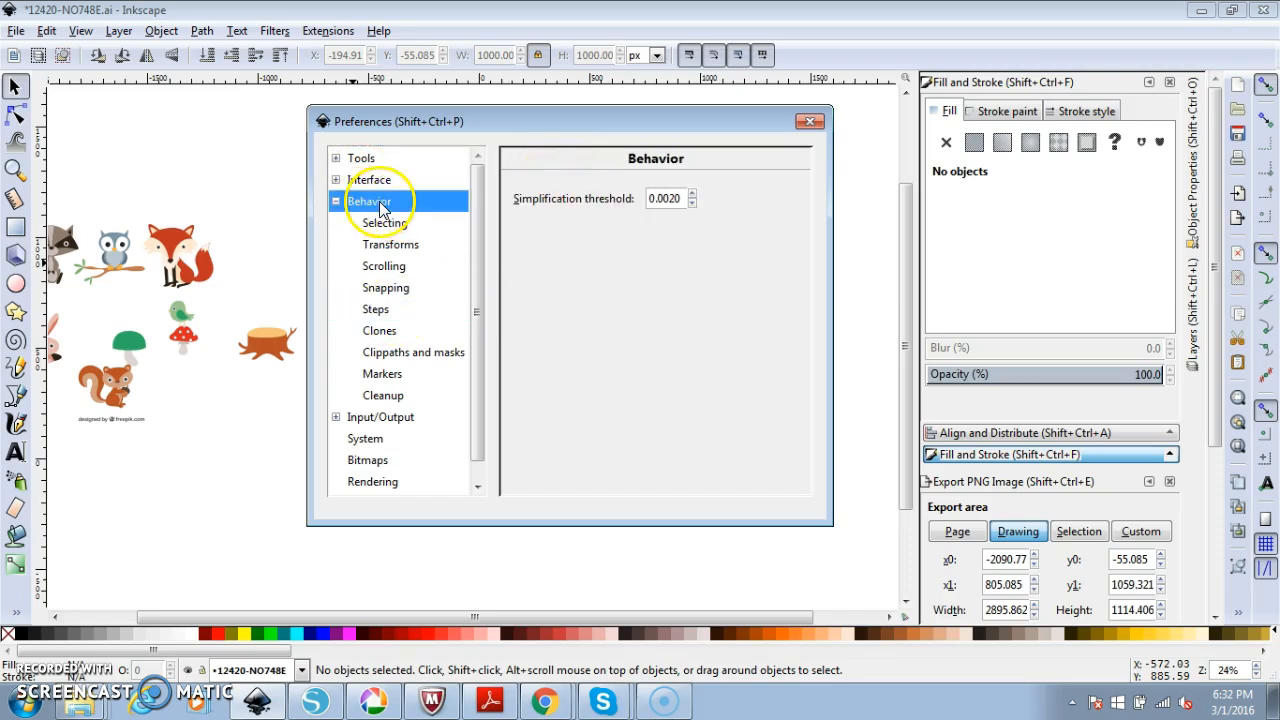
pyautogui.click(374, 308)
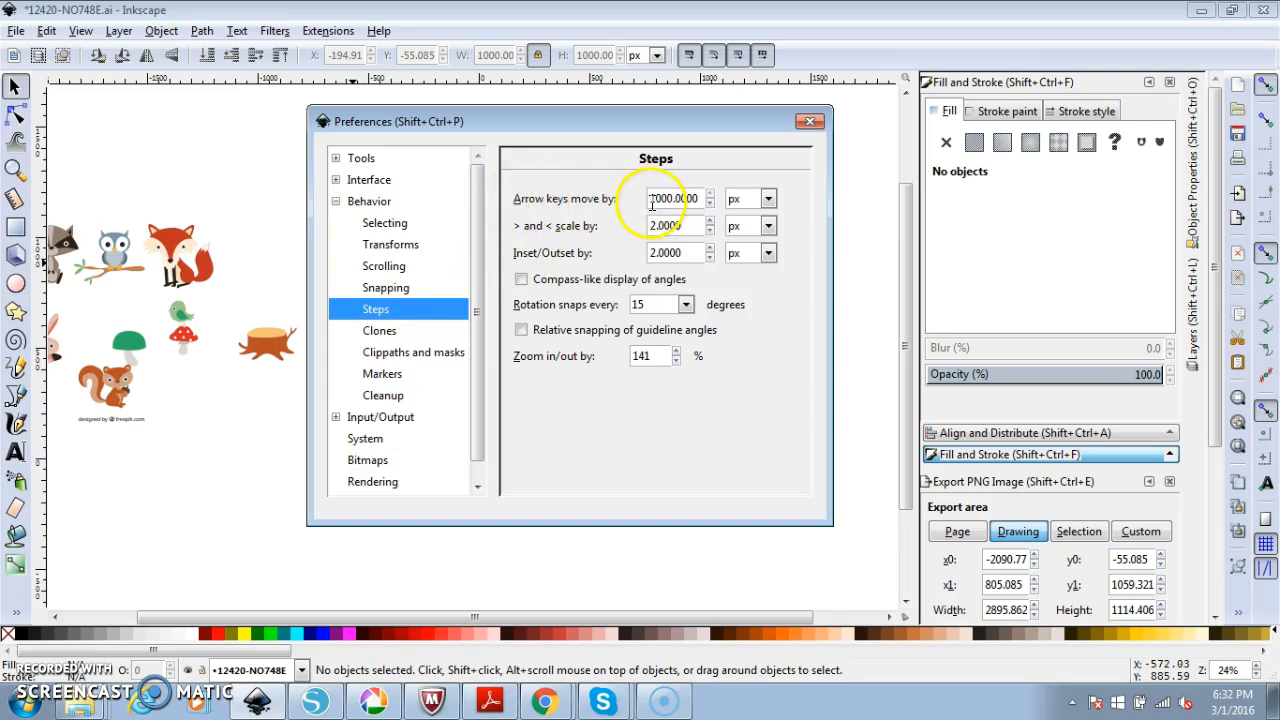
pyautogui.click(748, 205)
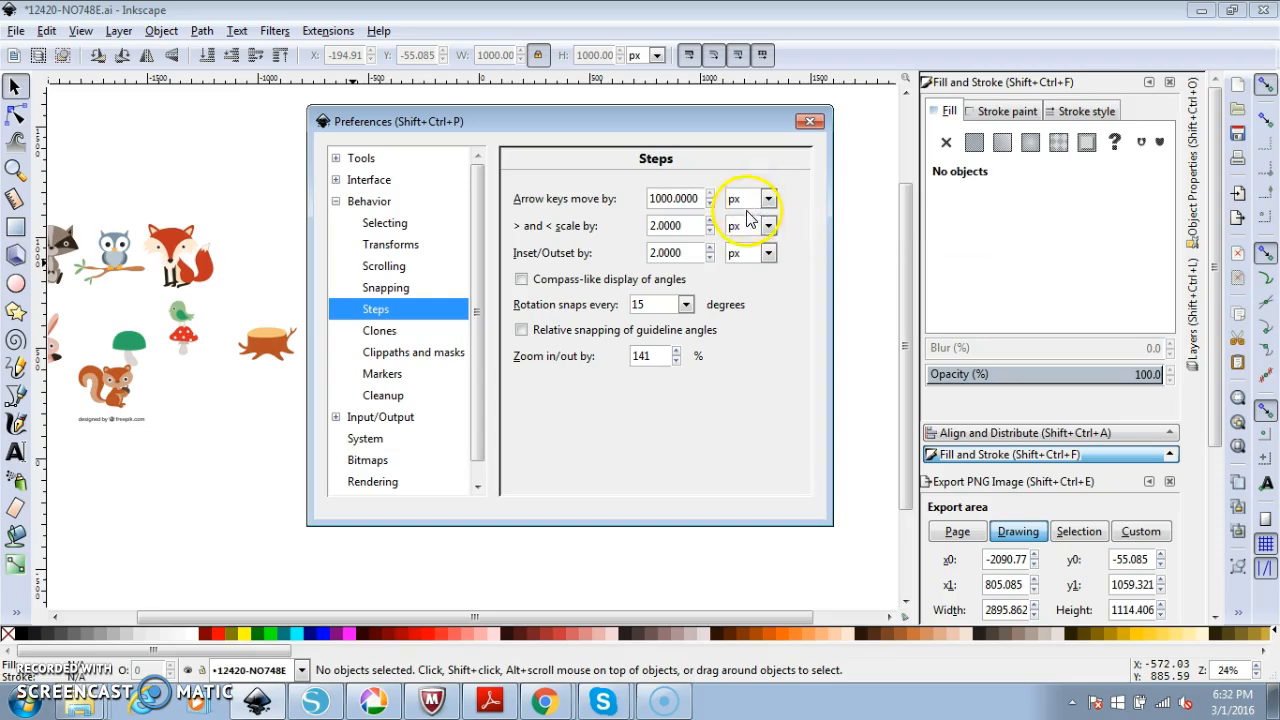
pyautogui.moveTo(651, 129); pyautogui.dragTo(965, 184)
pyautogui.click(578, 360)
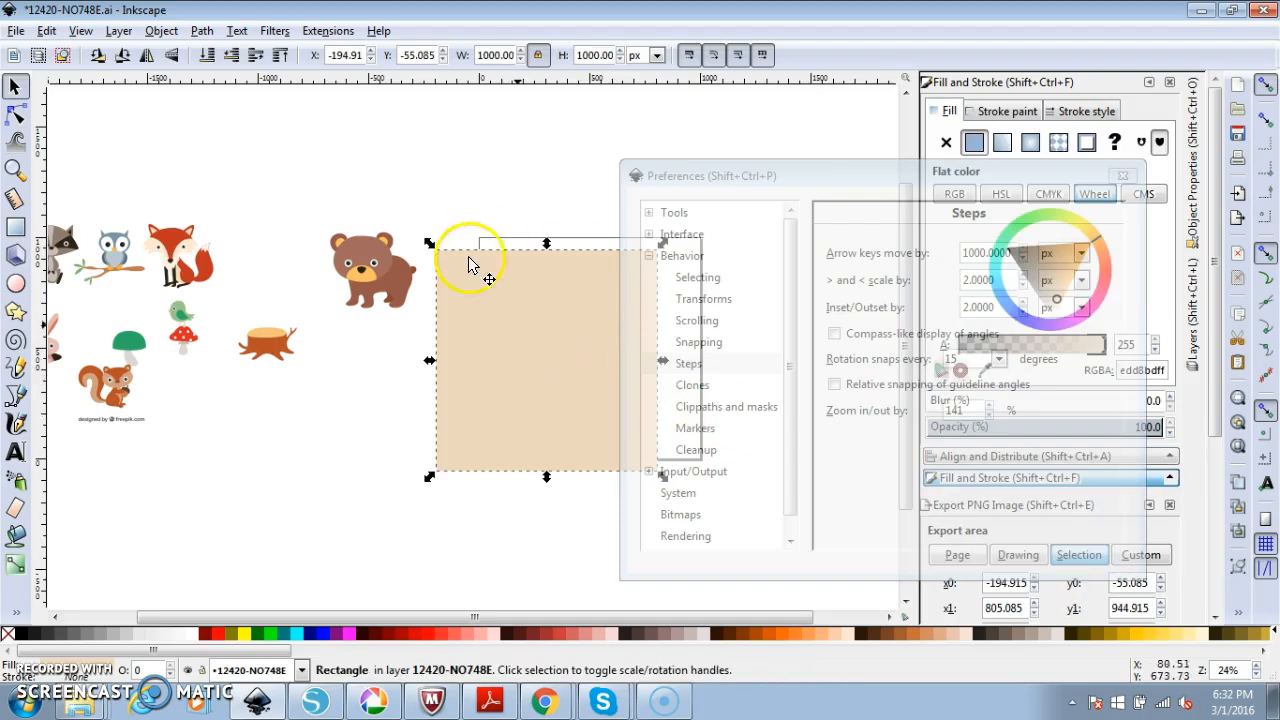
pyautogui.click(878, 177)
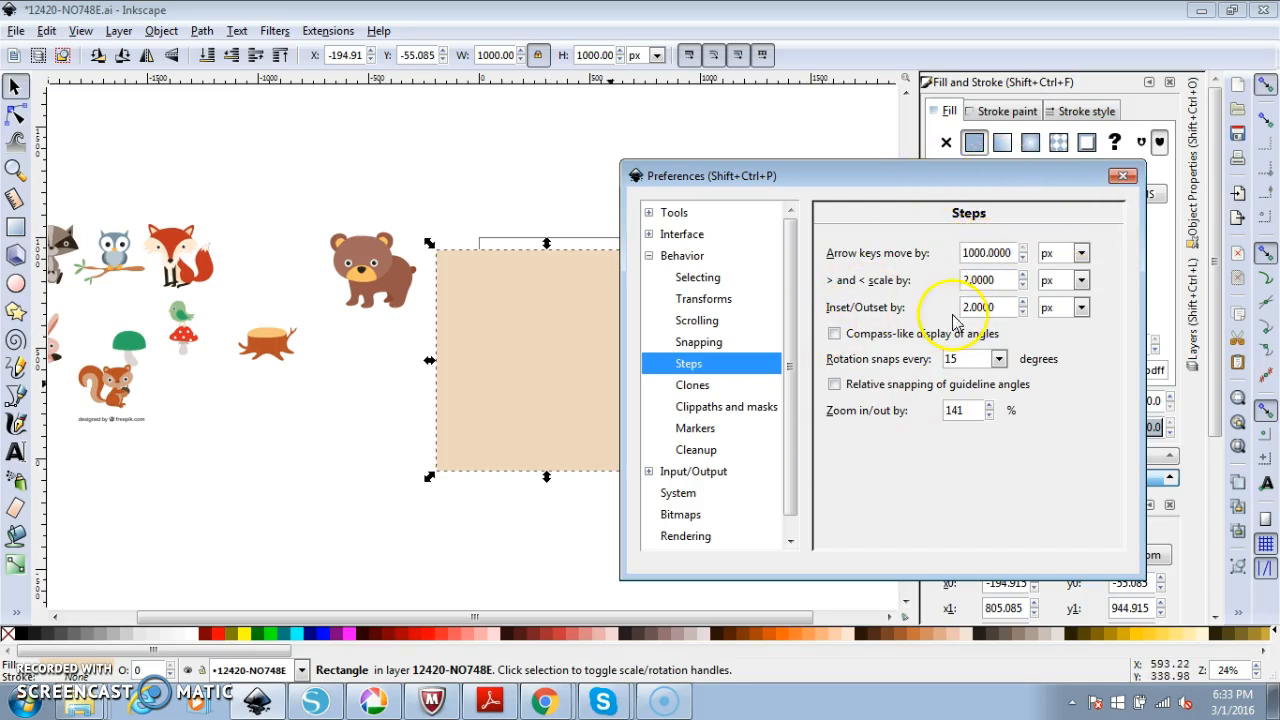
pyautogui.click(1122, 177)
# Shift the square slightly upward and fill it with the light blue-grey sampled from the owl
pyautogui.moveTo(526, 374); pyautogui.dragTo(530, 330)
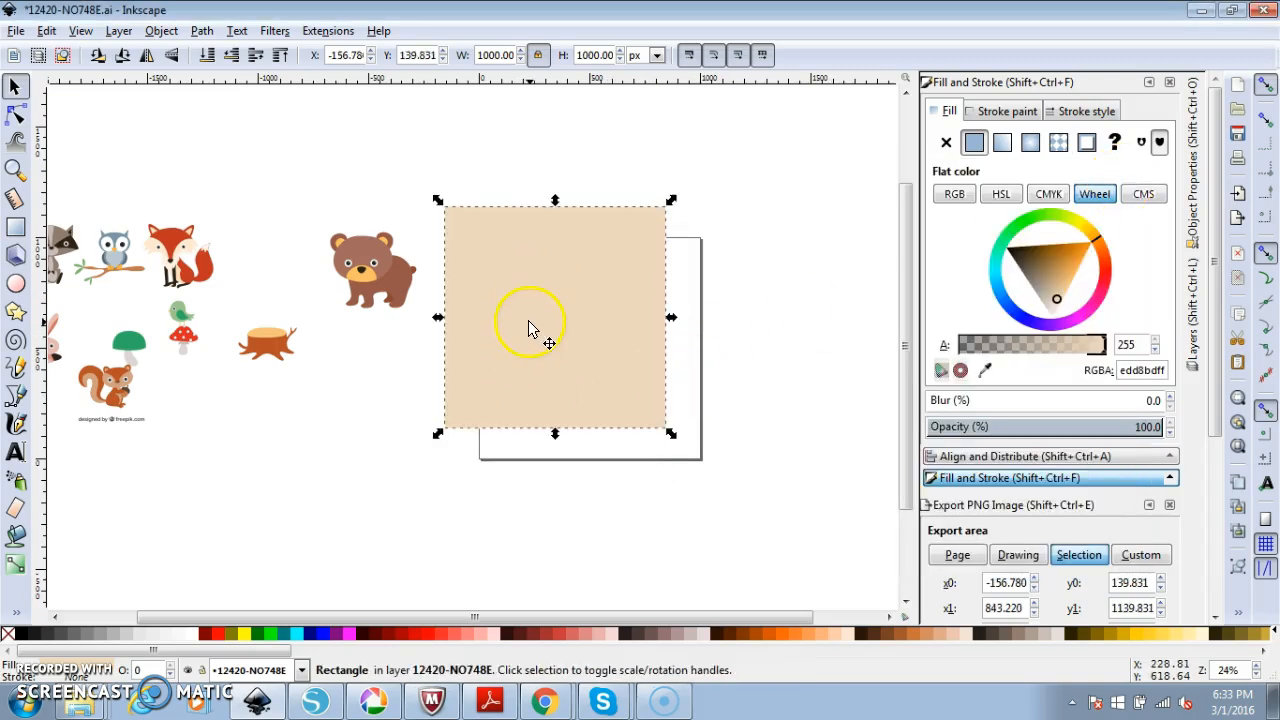
pyautogui.click(984, 370)
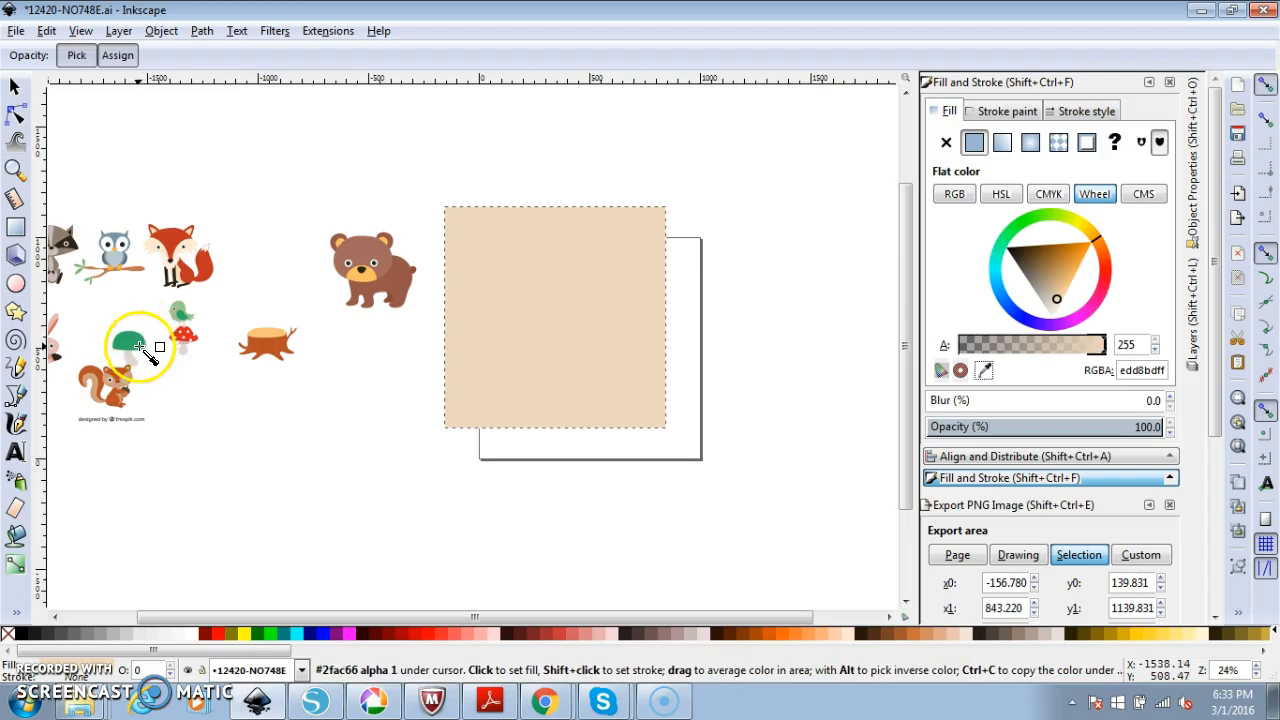
pyautogui.click(117, 258)
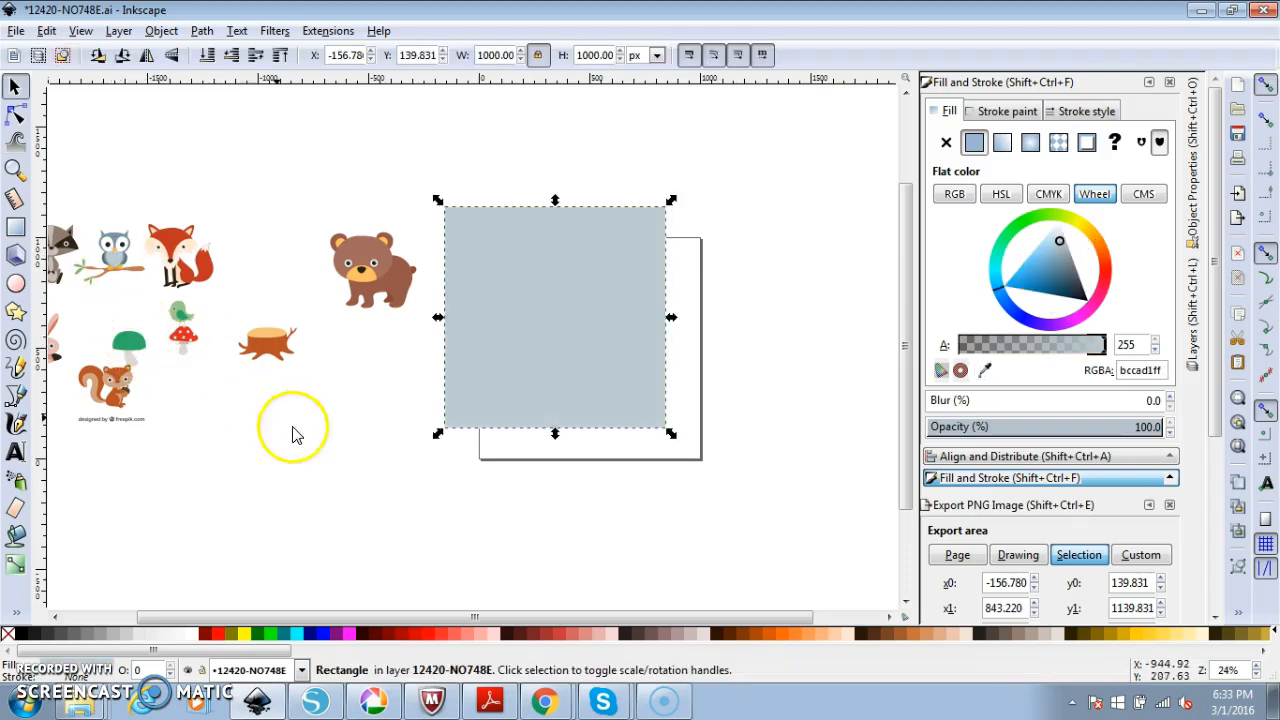
pyautogui.click(300, 390)
# Raise the bear to the top and place it over the square's left edge, enlarged to about 500 px wide
pyautogui.click(361, 285)
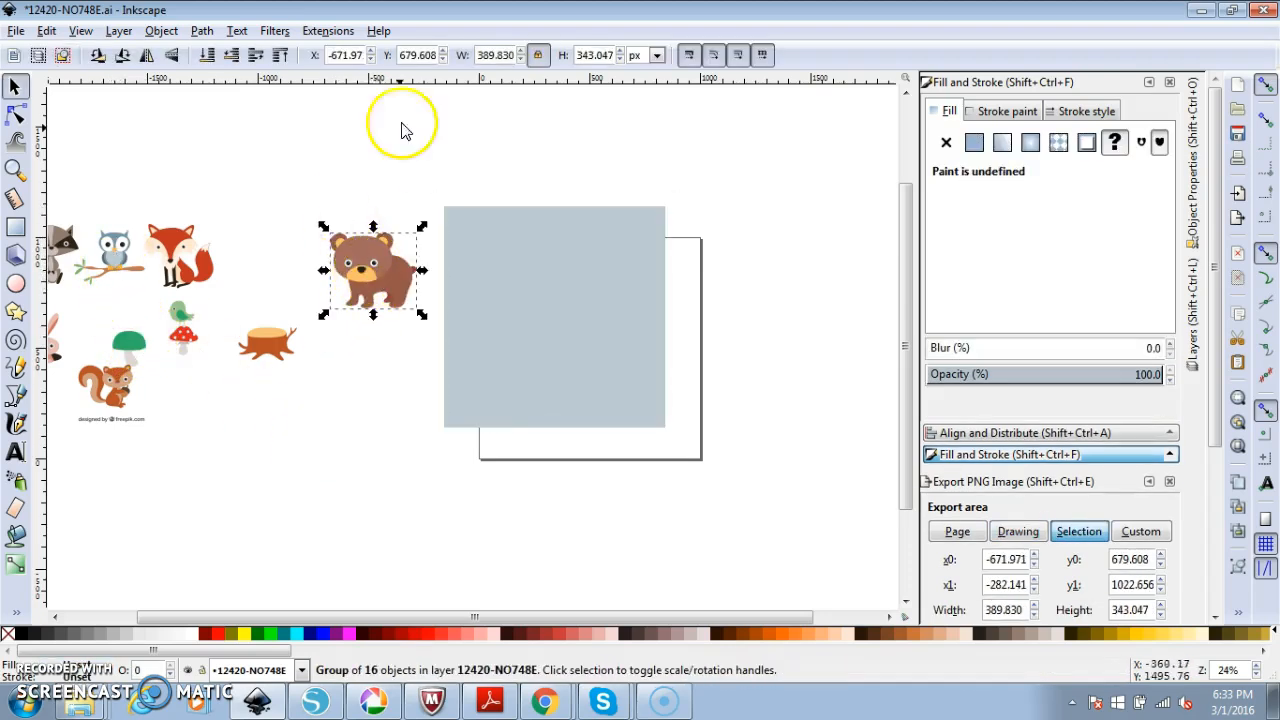
pyautogui.click(281, 62)
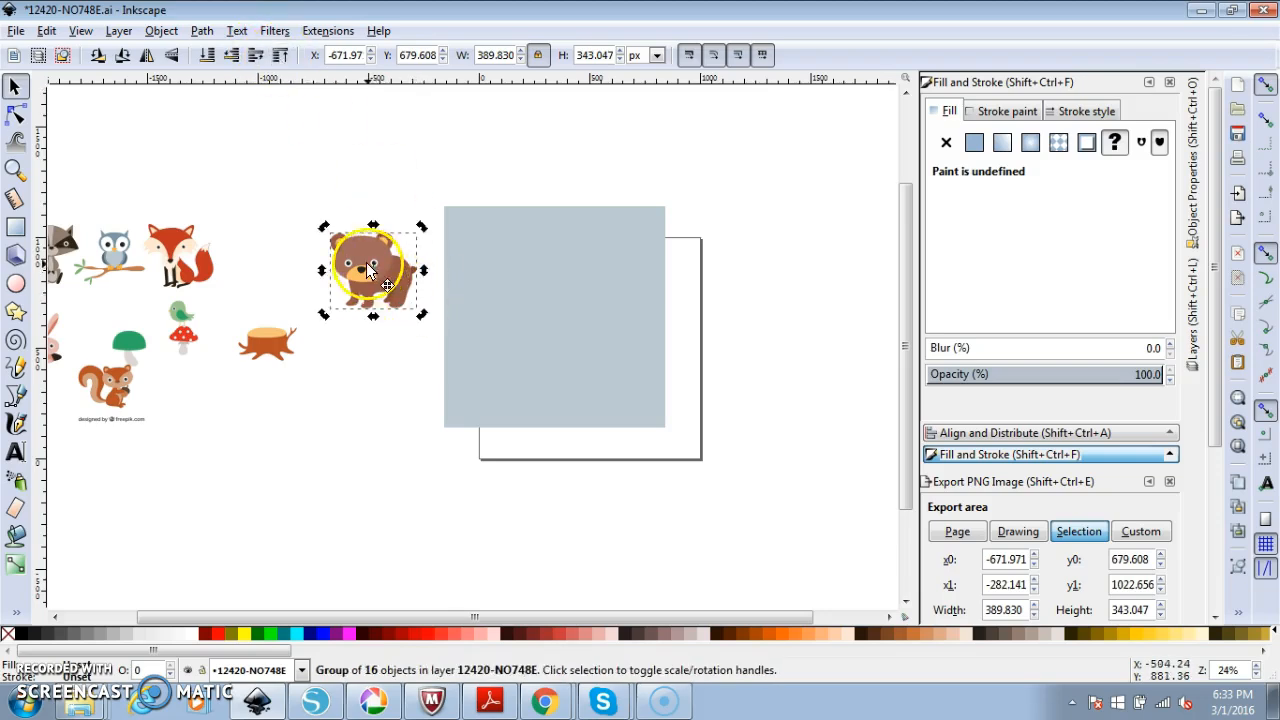
pyautogui.moveTo(374, 270); pyautogui.dragTo(449, 322)
pyautogui.moveTo(491, 366); pyautogui.dragTo(514, 400)
pyautogui.click(482, 345)
pyautogui.moveTo(482, 340); pyautogui.dragTo(482, 330)
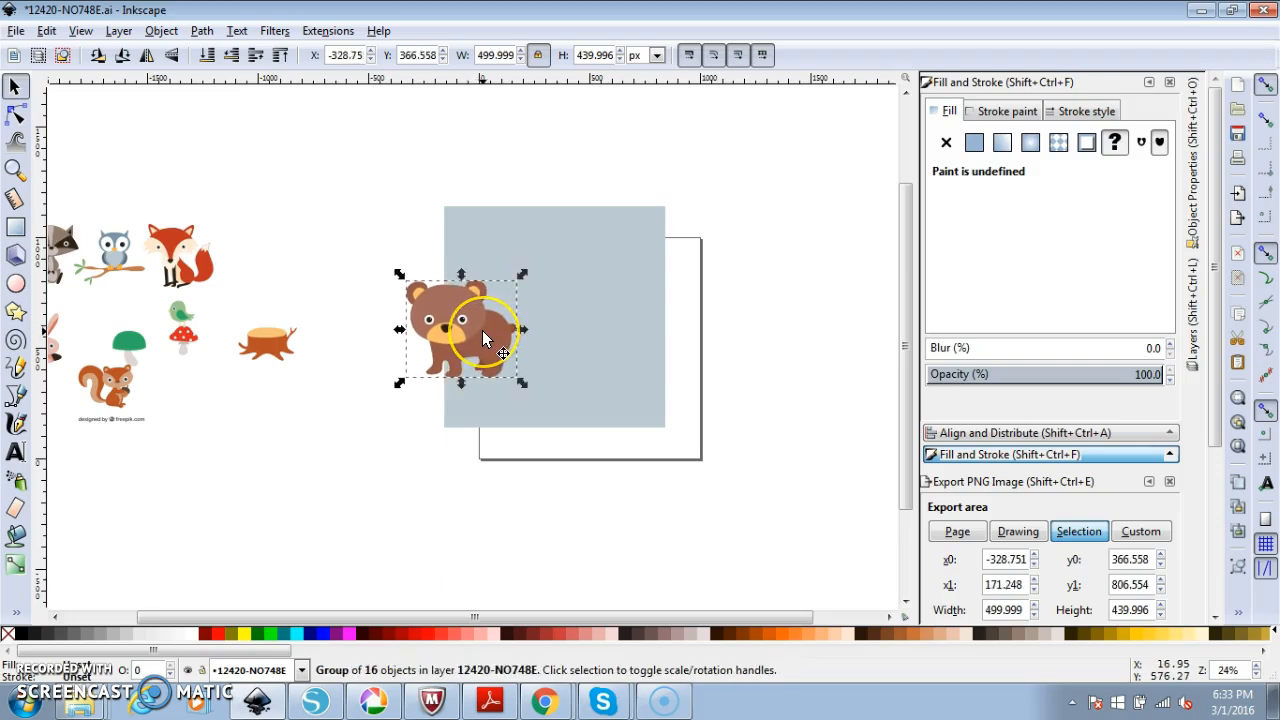
# Try to duplicate the bear and place the copy freehand near the square's right edge
pyautogui.click(441, 330)
pyautogui.click(656, 335)
pyautogui.click(454, 328)
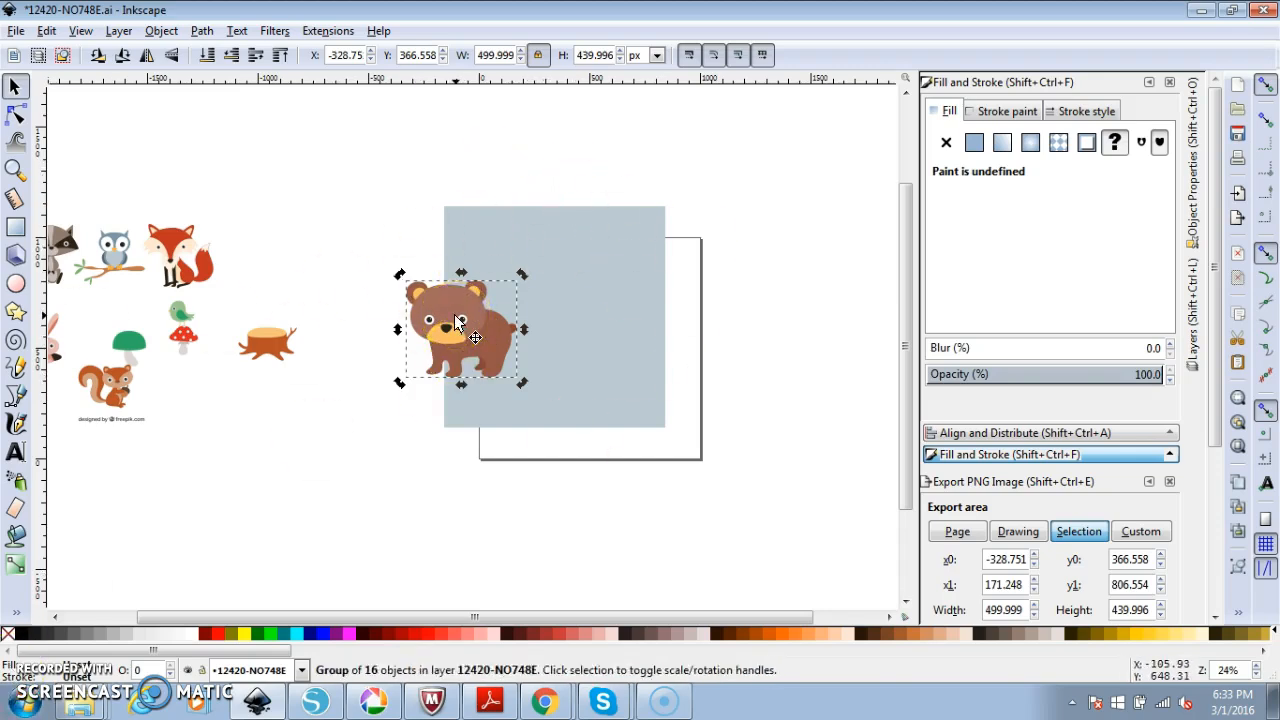
pyautogui.press('ctrl')
pyautogui.moveTo(455, 320); pyautogui.dragTo(449, 306)
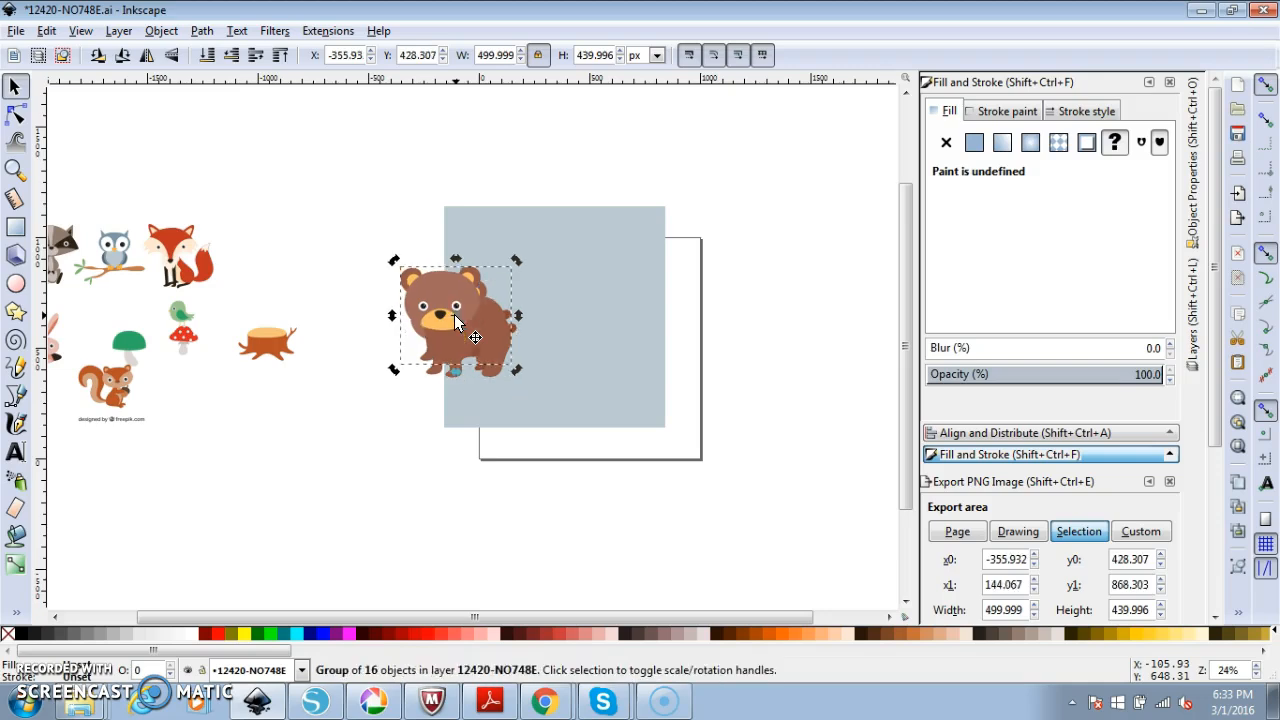
pyautogui.moveTo(454, 314); pyautogui.dragTo(669, 331)
pyautogui.click(500, 320)
pyautogui.hotkey('ctrl', 'd')
pyautogui.moveTo(480, 334); pyautogui.dragTo(672, 341)
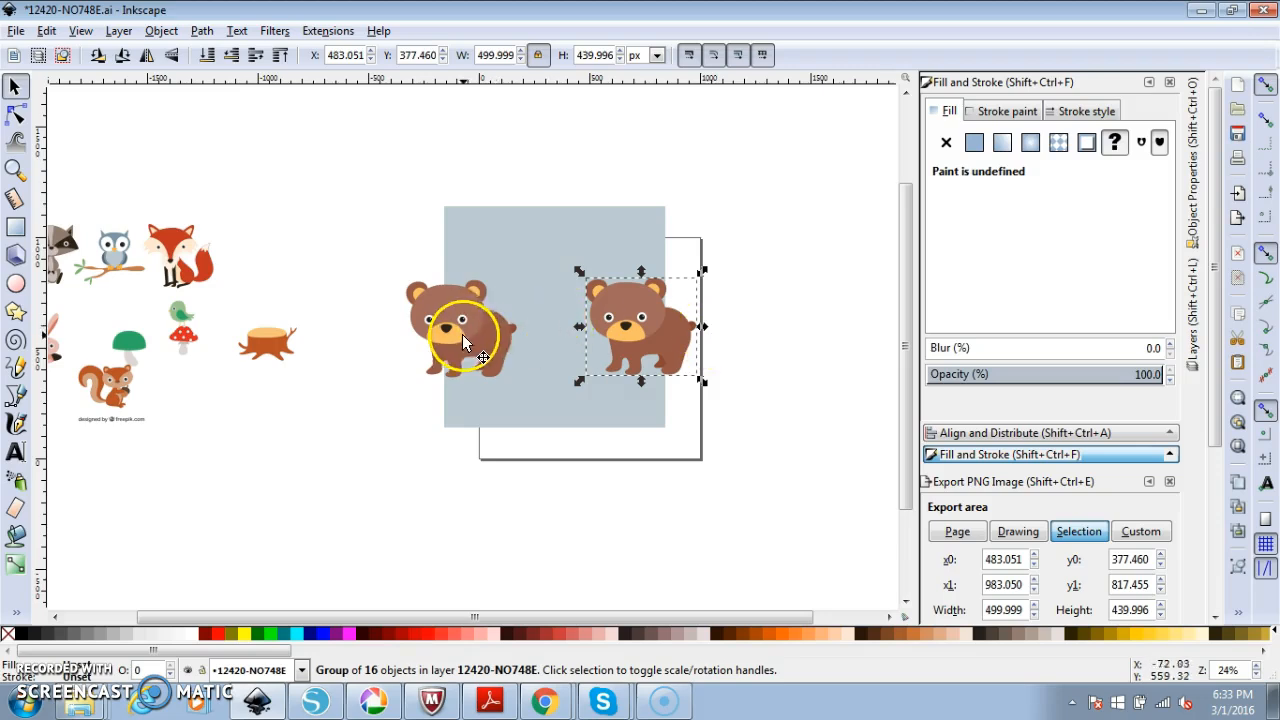
# Duplicate the bear on the square's left edge and shift the copy exactly 1000 px to the right
pyautogui.moveTo(669, 333); pyautogui.dragTo(450, 342)
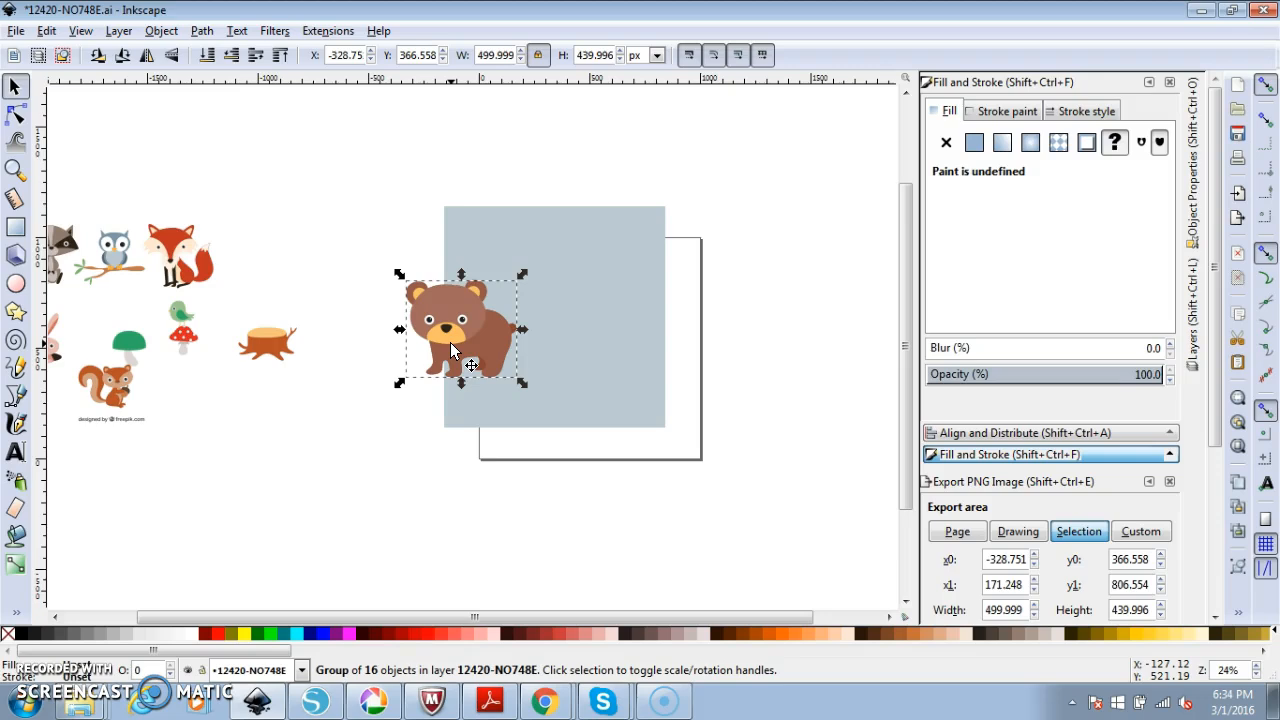
pyautogui.hotkey('shift', 'Right')
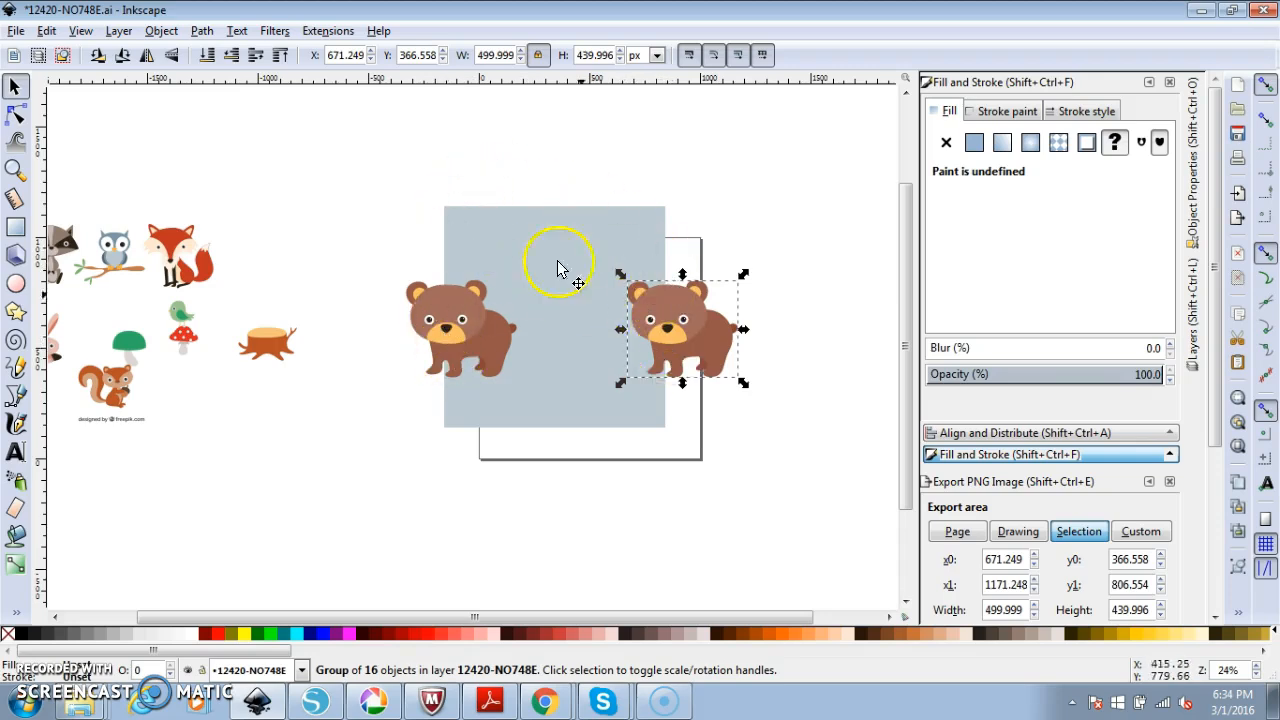
pyautogui.click(698, 528)
# Place a bear copy shrunk to about 356 px wide over the square's lower edge, and put its duplicate exactly 1000 px above
pyautogui.click(676, 346)
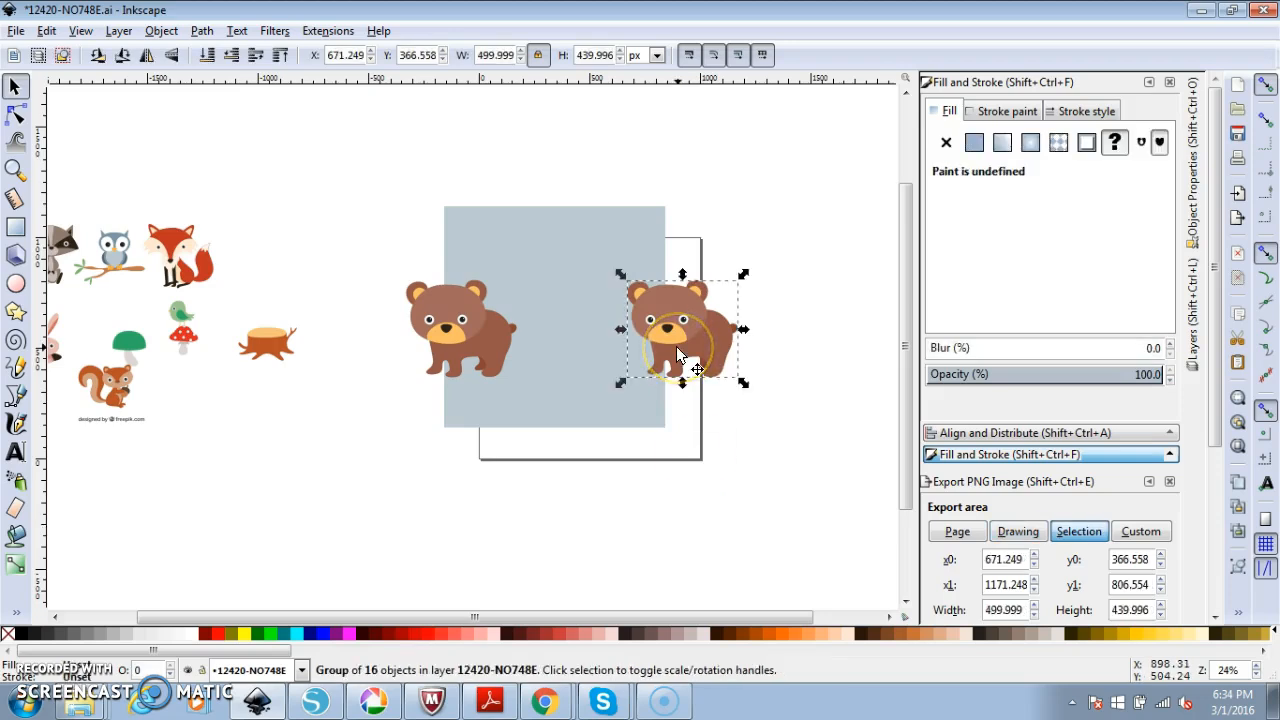
pyautogui.hotkey('ctrl', 'd')
pyautogui.moveTo(676, 355); pyautogui.dragTo(564, 412)
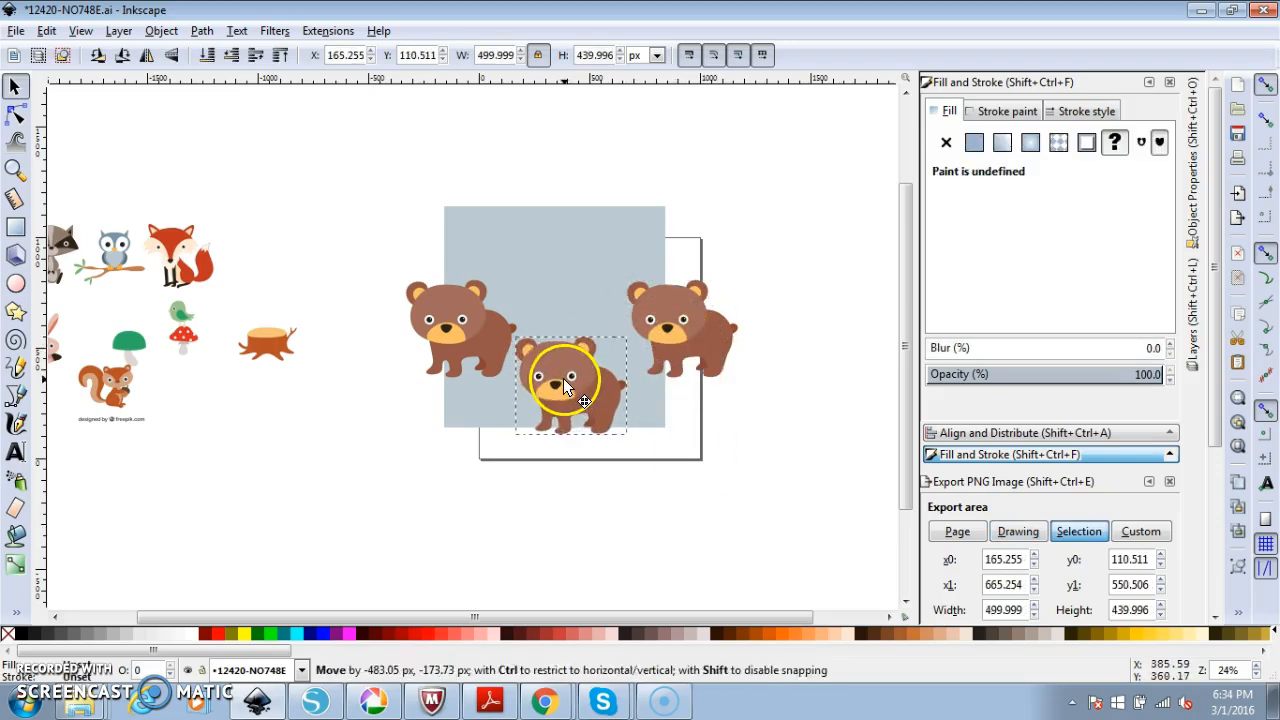
pyautogui.moveTo(632, 440); pyautogui.dragTo(603, 423)
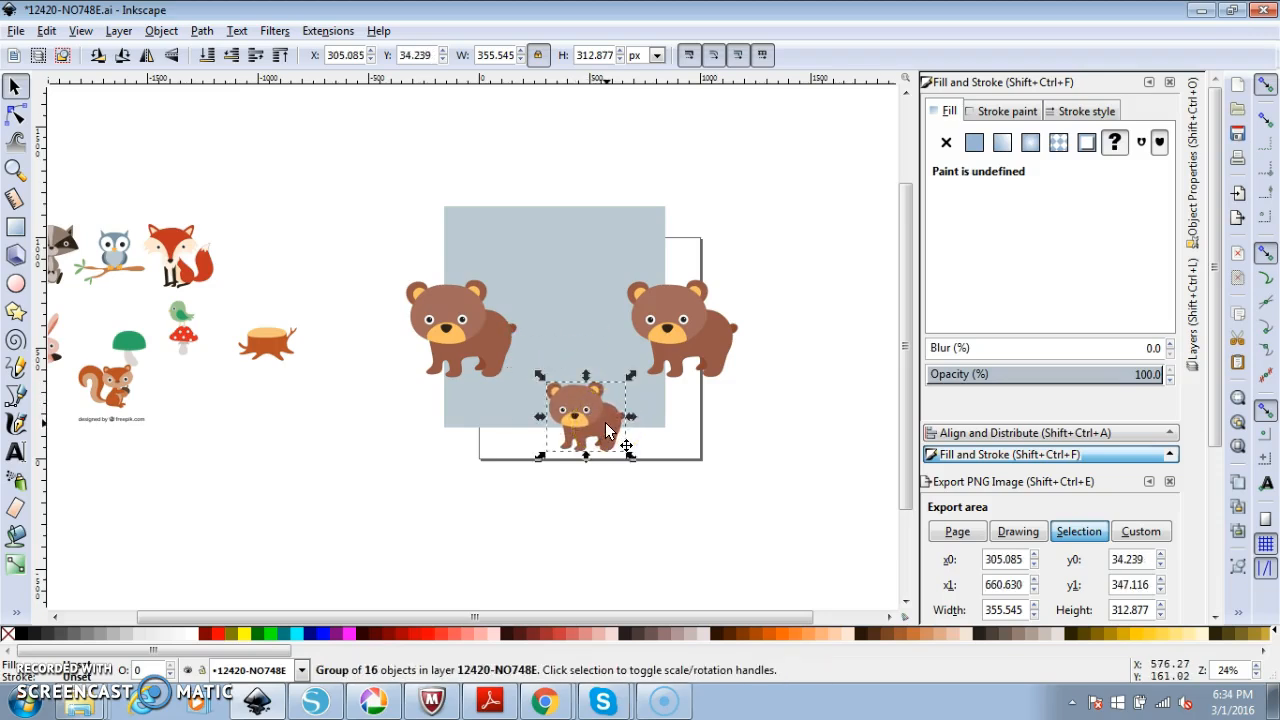
pyautogui.press('Up')
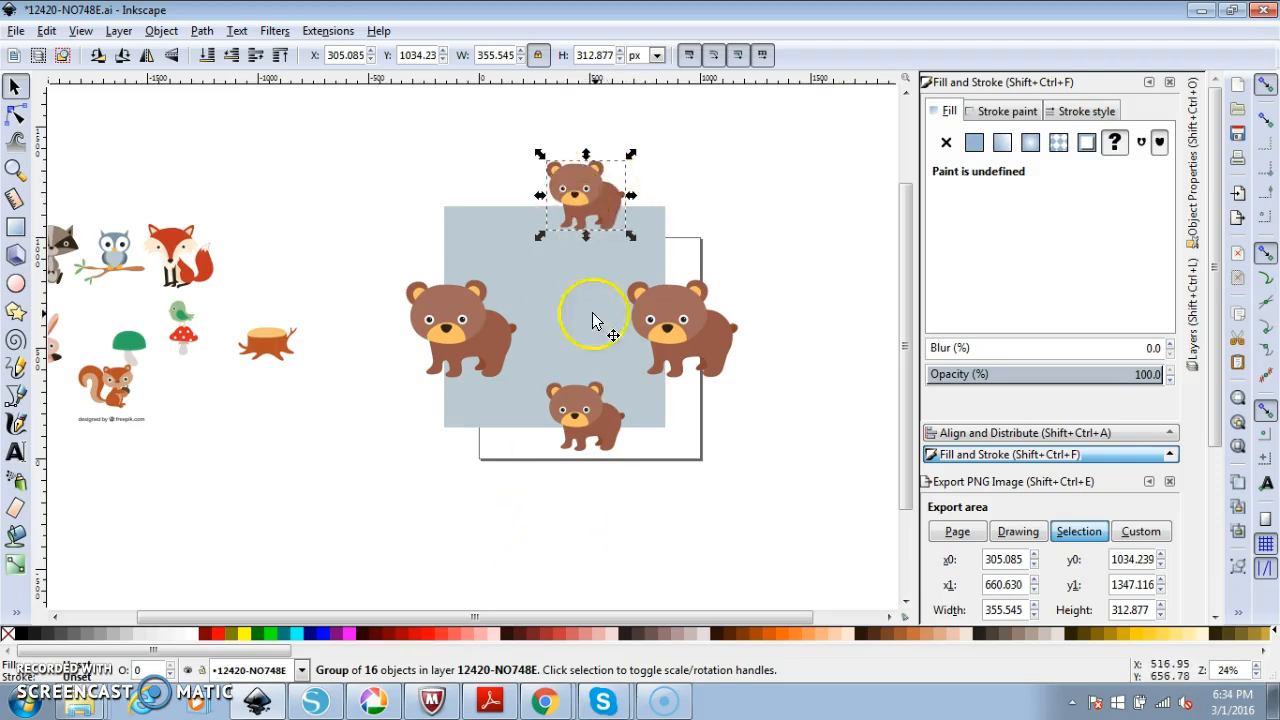
pyautogui.click(674, 534)
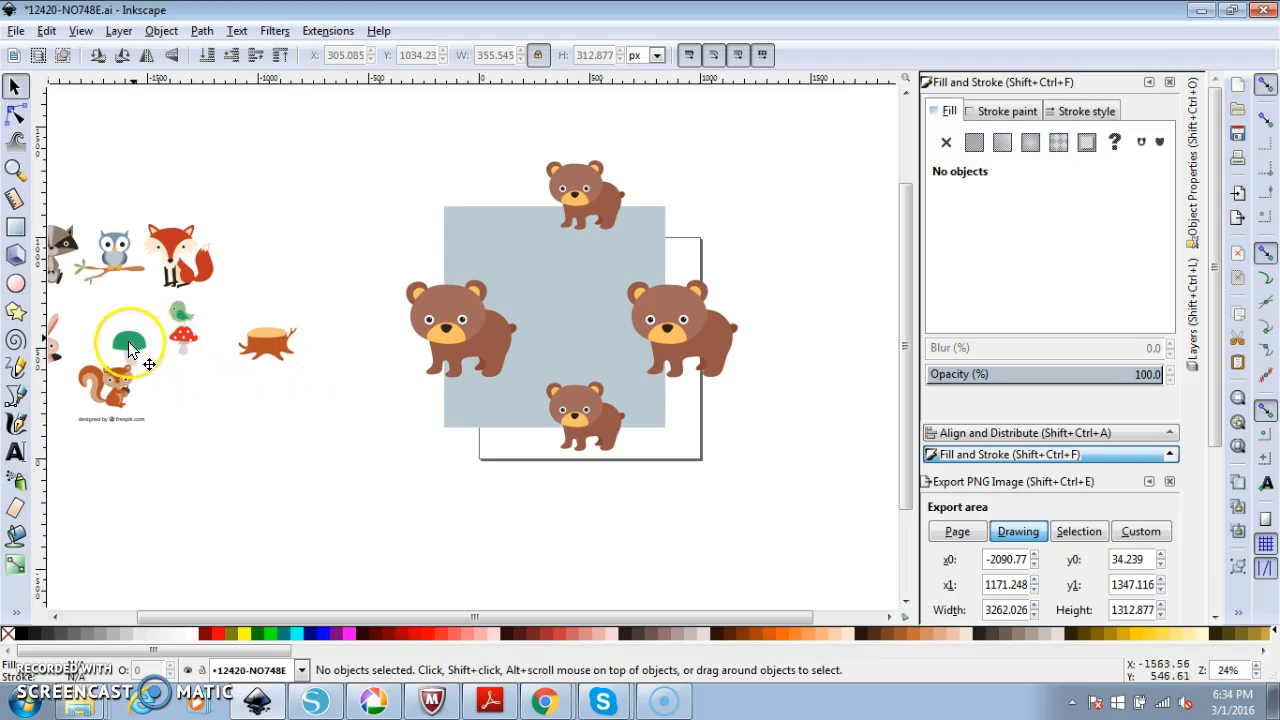
# Ungroup the artwork containing the tree stump twice to free the stump's pieces
pyautogui.moveTo(326, 377); pyautogui.dragTo(251, 323)
pyautogui.click(266, 343)
pyautogui.rightClick(271, 340)
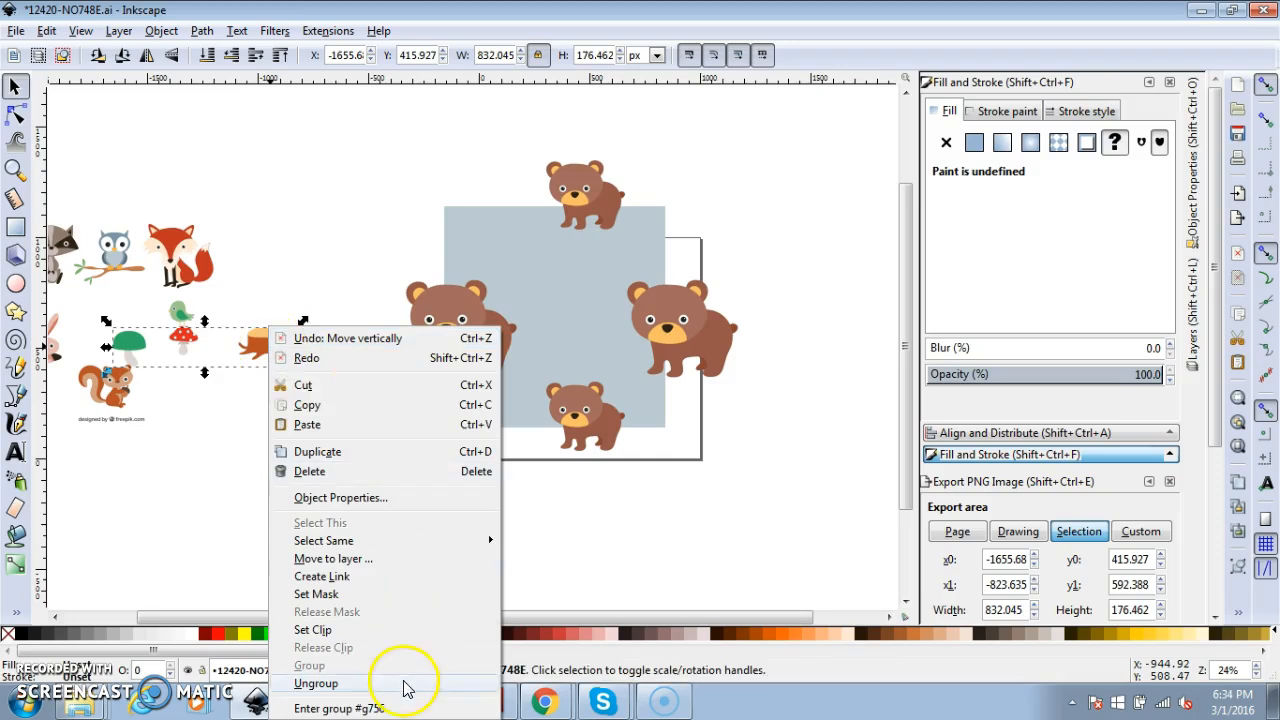
pyautogui.click(403, 683)
pyautogui.click(306, 371)
pyautogui.rightClick(285, 362)
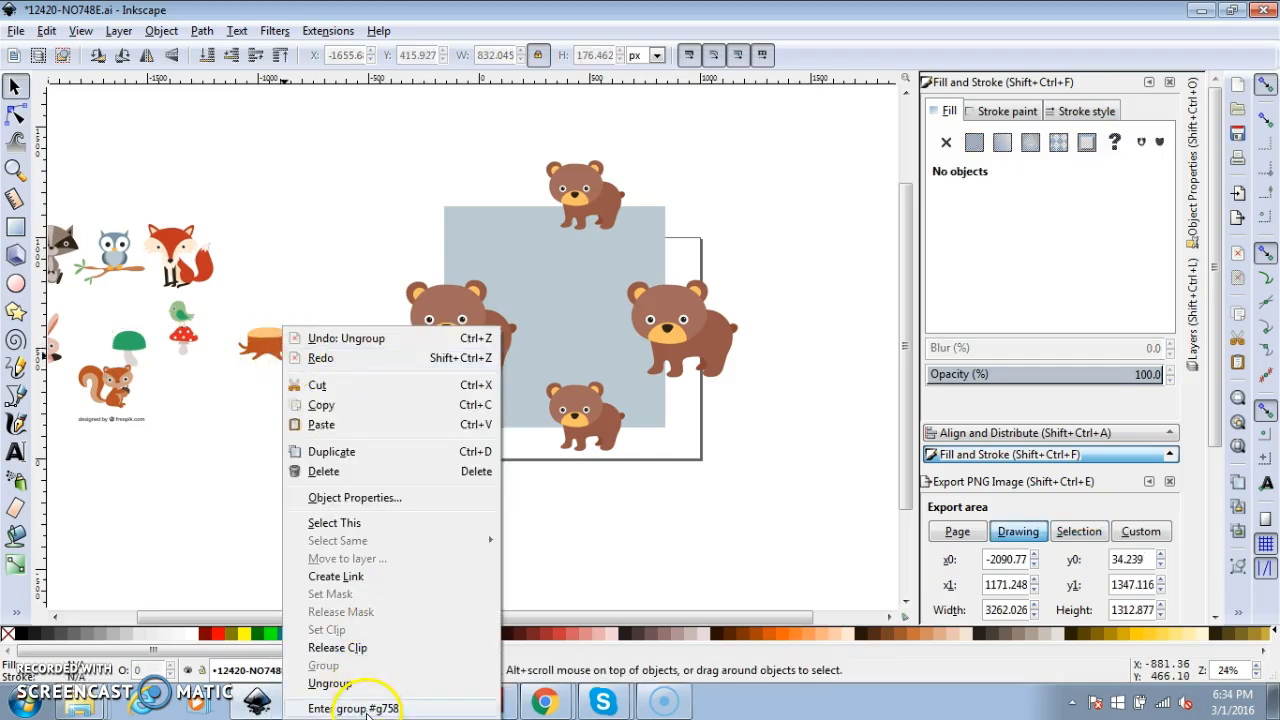
pyautogui.click(330, 683)
# Select all the tree stump's pieces, group them into one object, and move it away from the other artwork toward the square
pyautogui.click(326, 412)
pyautogui.moveTo(326, 412); pyautogui.dragTo(218, 282)
pyautogui.press('ctrl')
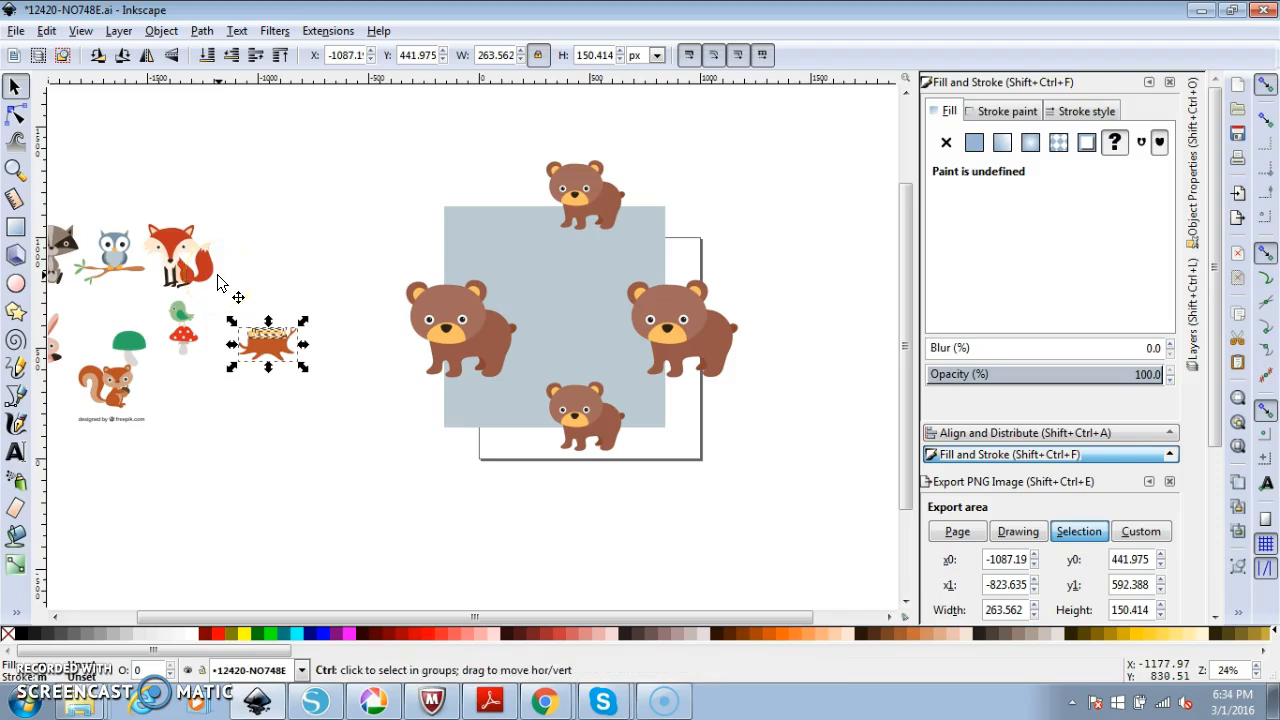
pyautogui.moveTo(262, 346); pyautogui.dragTo(522, 278)
pyautogui.press('Escape')
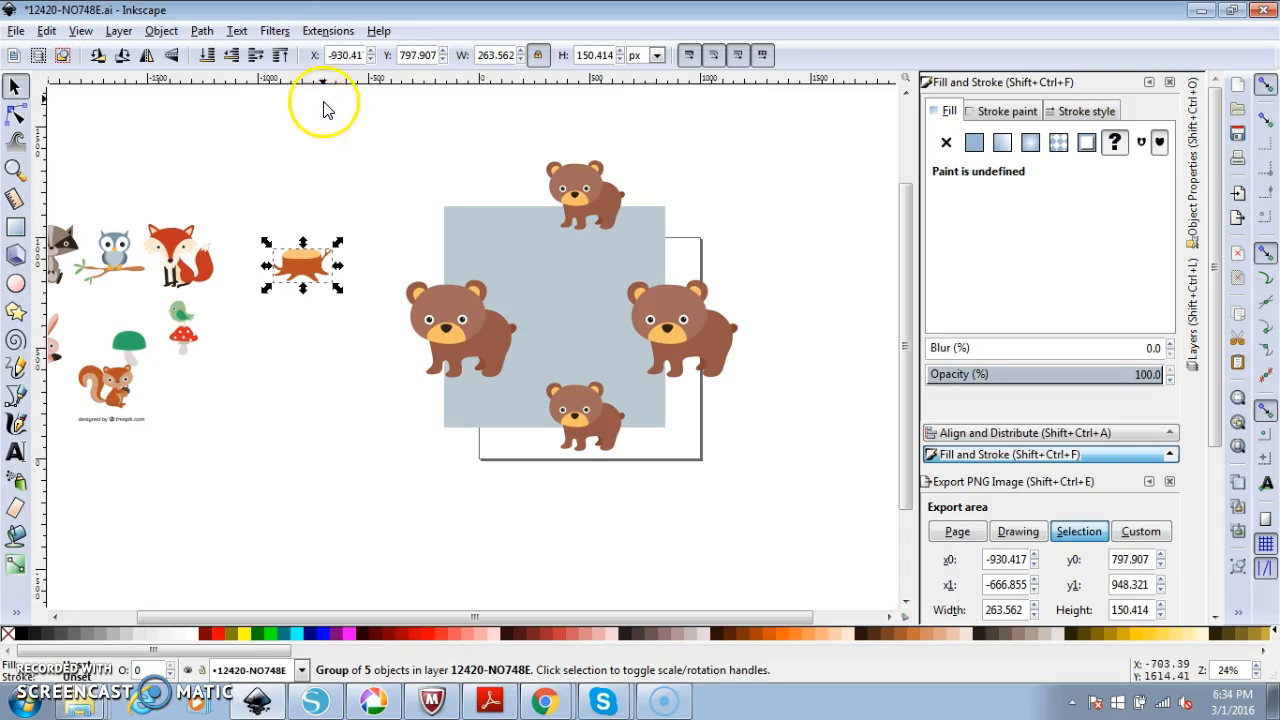
# Raise the stump to the top and place it between the upper and left bears, with a duplicate near the square's centre
pyautogui.click(280, 56)
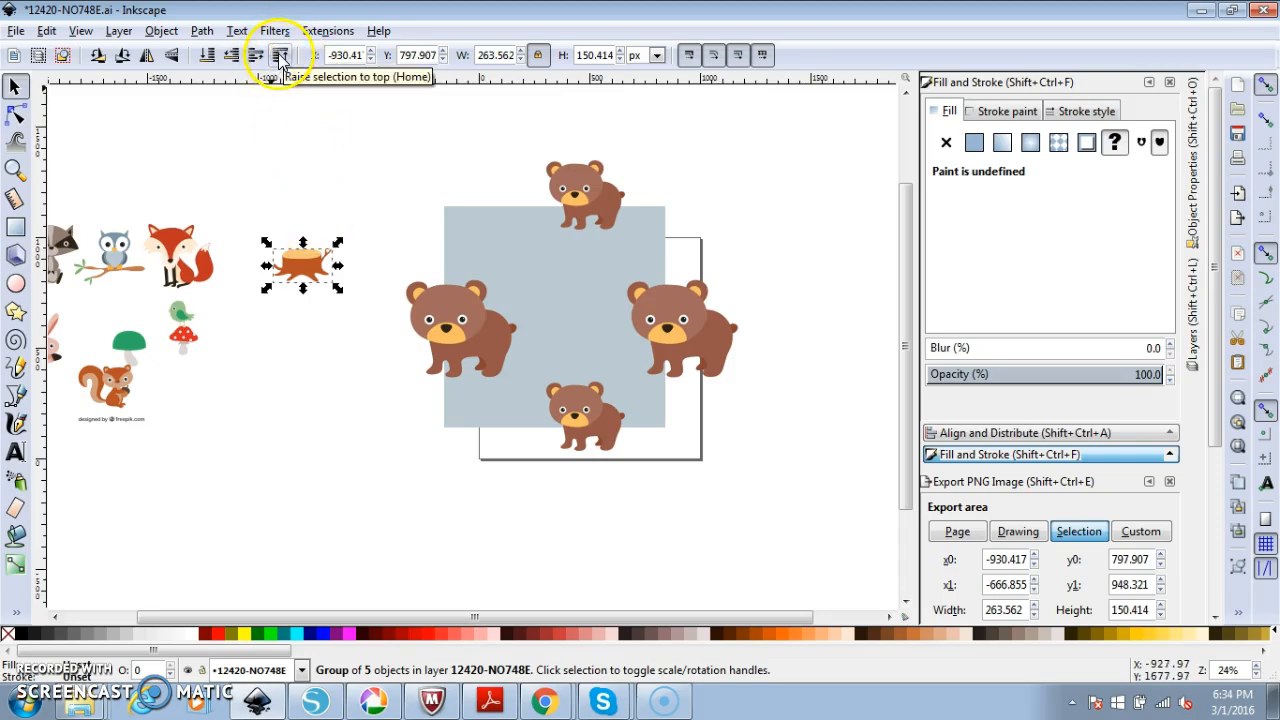
pyautogui.moveTo(305, 262); pyautogui.dragTo(582, 330)
pyautogui.hotkey('ctrl', 'd')
pyautogui.click(582, 330)
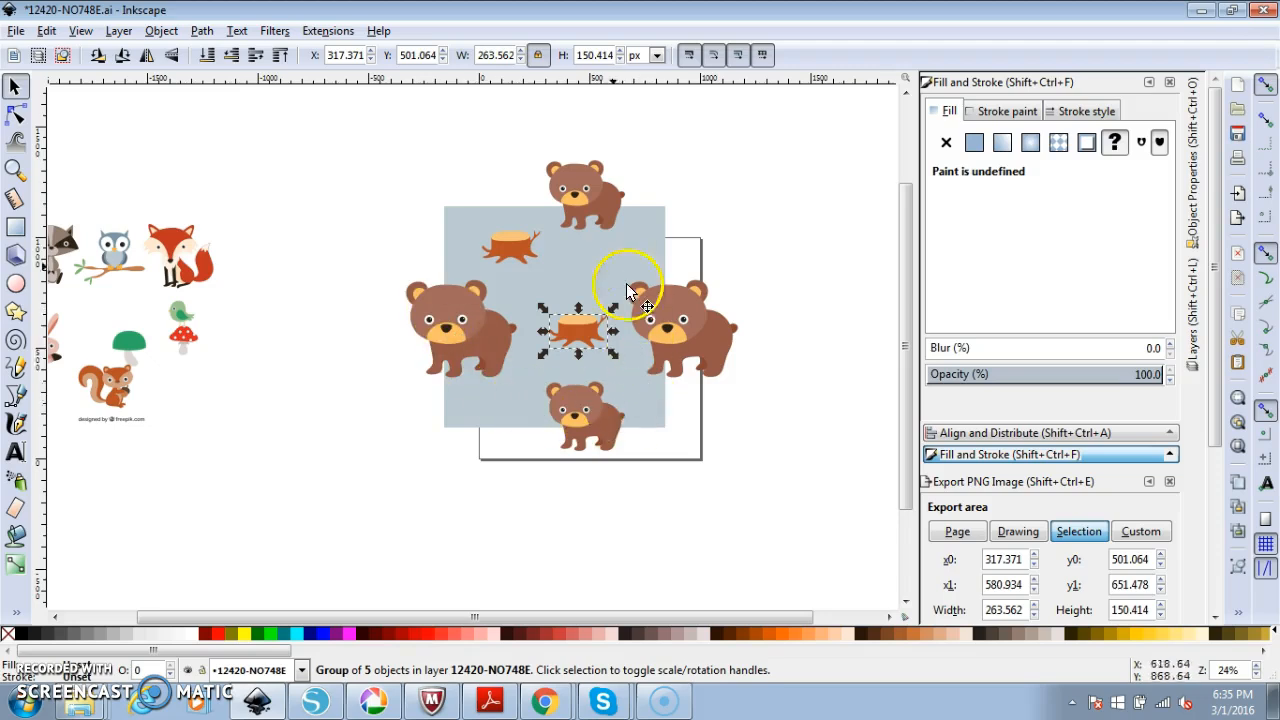
# Try the central stump over the square's lower edge with a copy 1000 px above, and return a single stump near the centre
pyautogui.moveTo(566, 323); pyautogui.dragTo(506, 423)
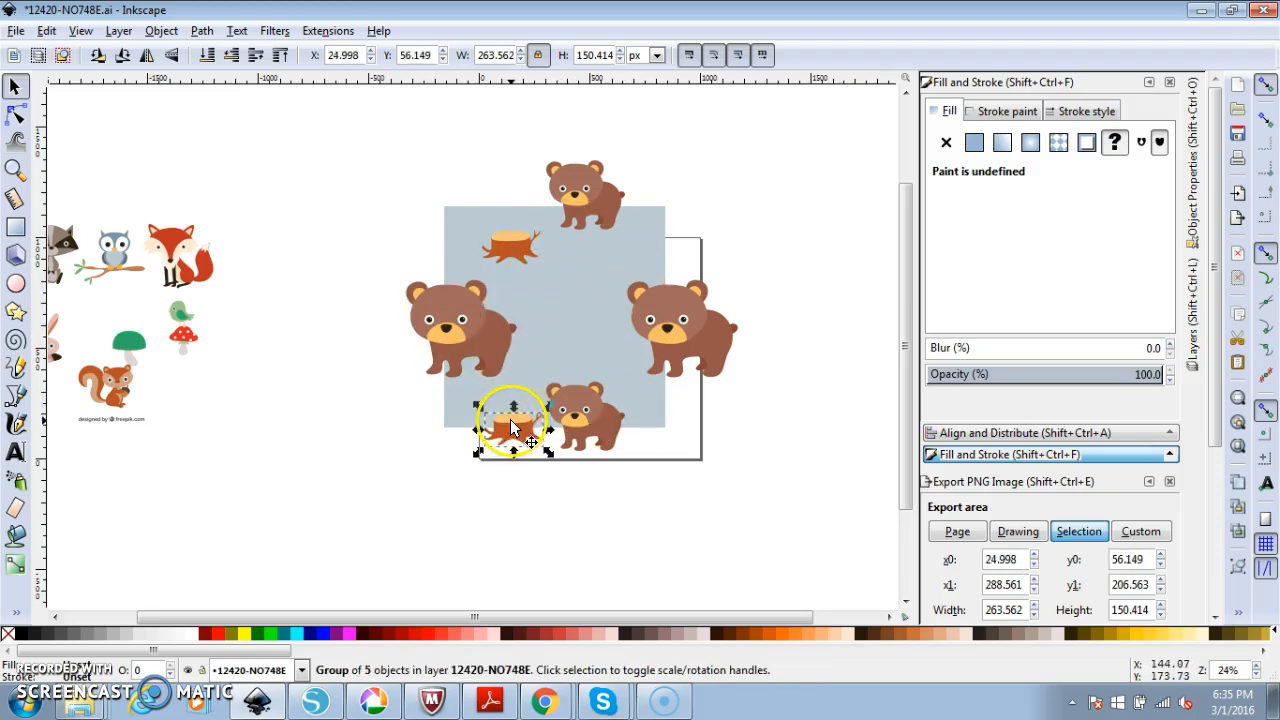
pyautogui.hotkey('ctrl', 'alt', 'v')
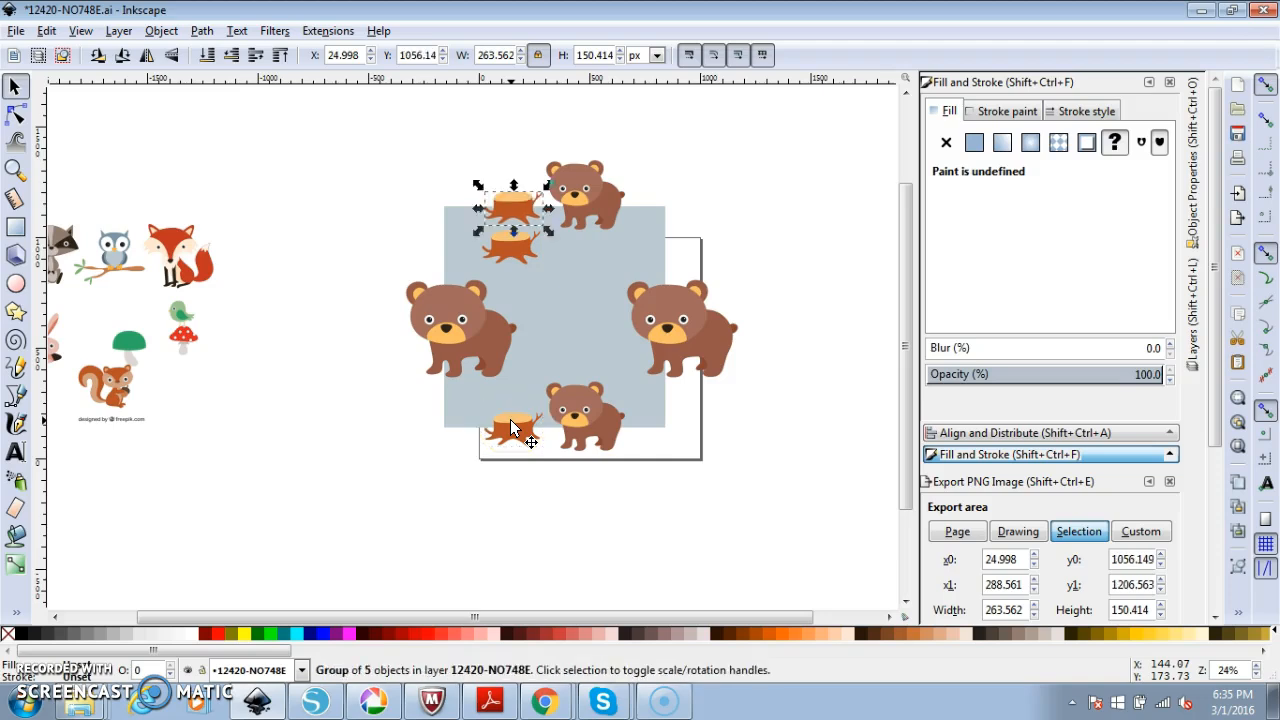
pyautogui.press('Escape')
pyautogui.moveTo(515, 426); pyautogui.dragTo(580, 326)
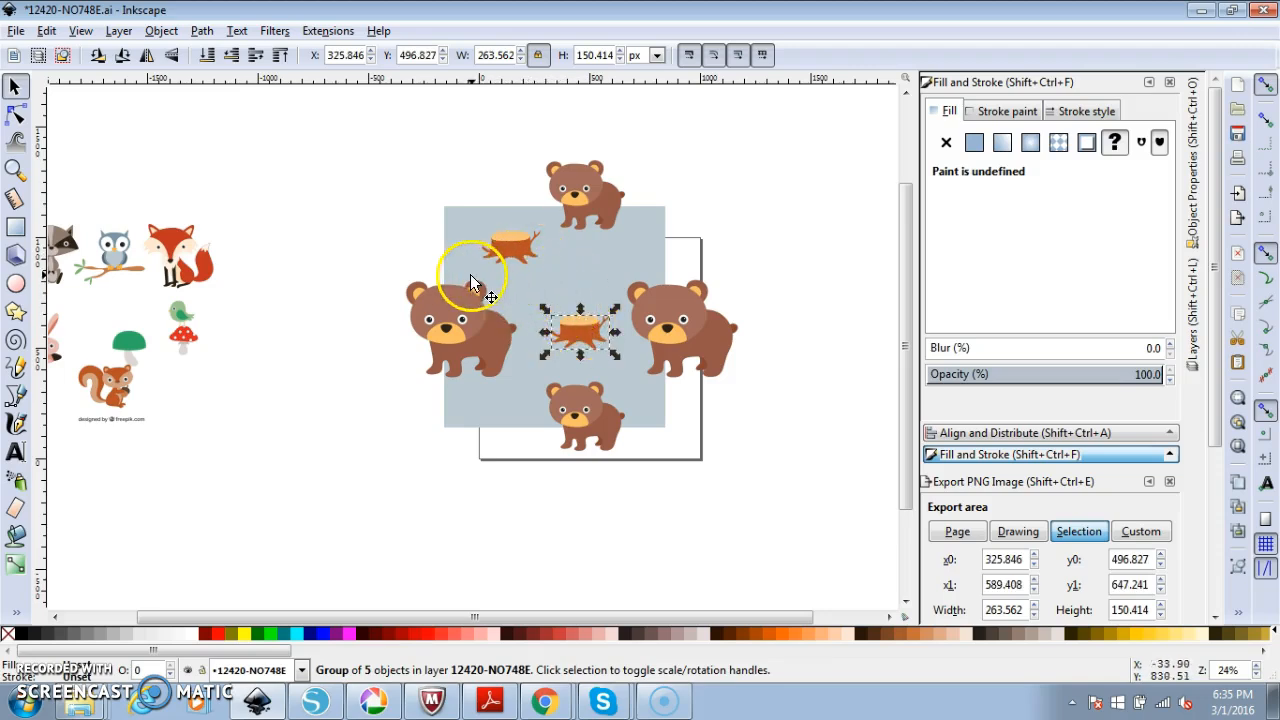
pyautogui.click(503, 515)
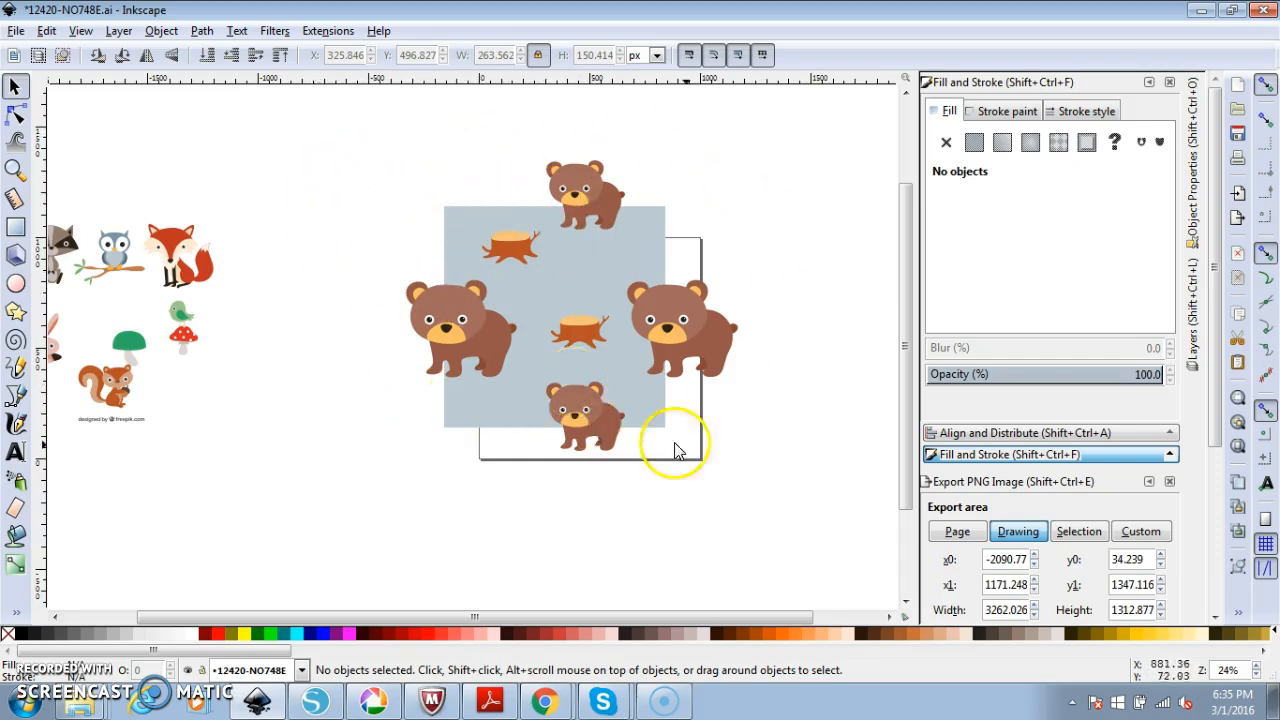
# Duplicate the 1000 px blue-grey square in place so the copy covers the artwork
pyautogui.click(514, 406)
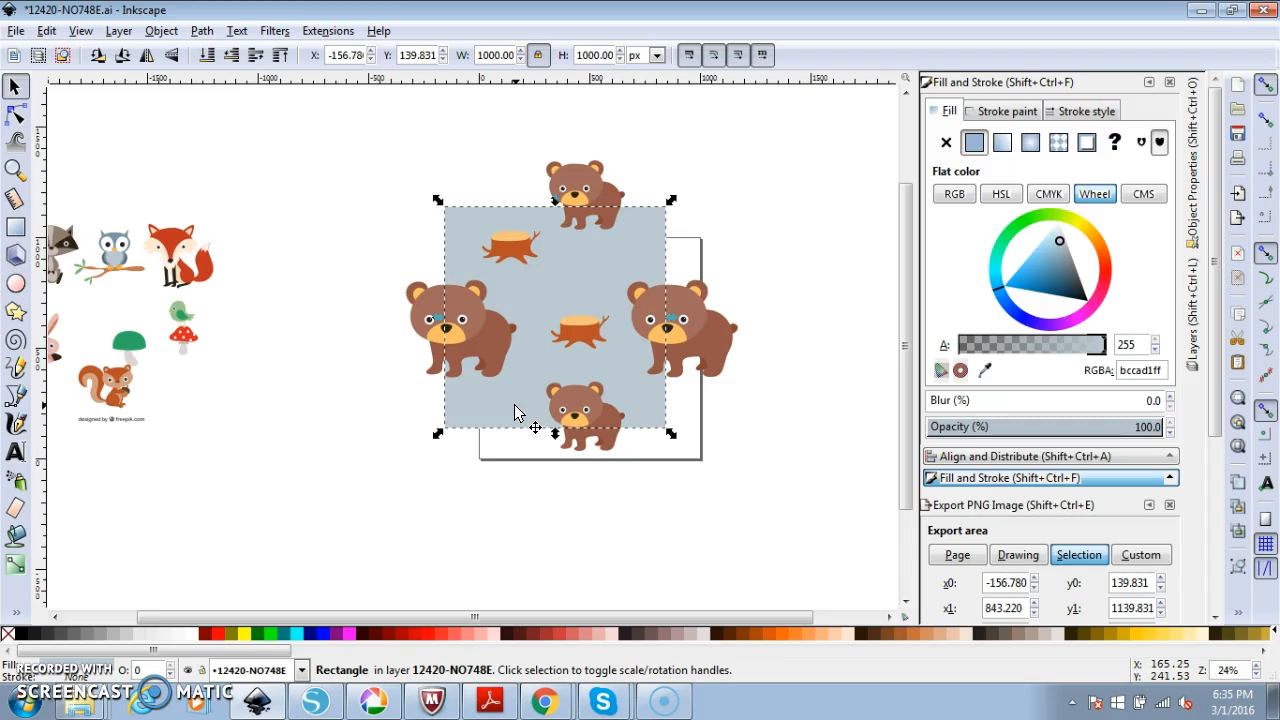
pyautogui.click(519, 400)
pyautogui.hotkey('ctrl', 'z')
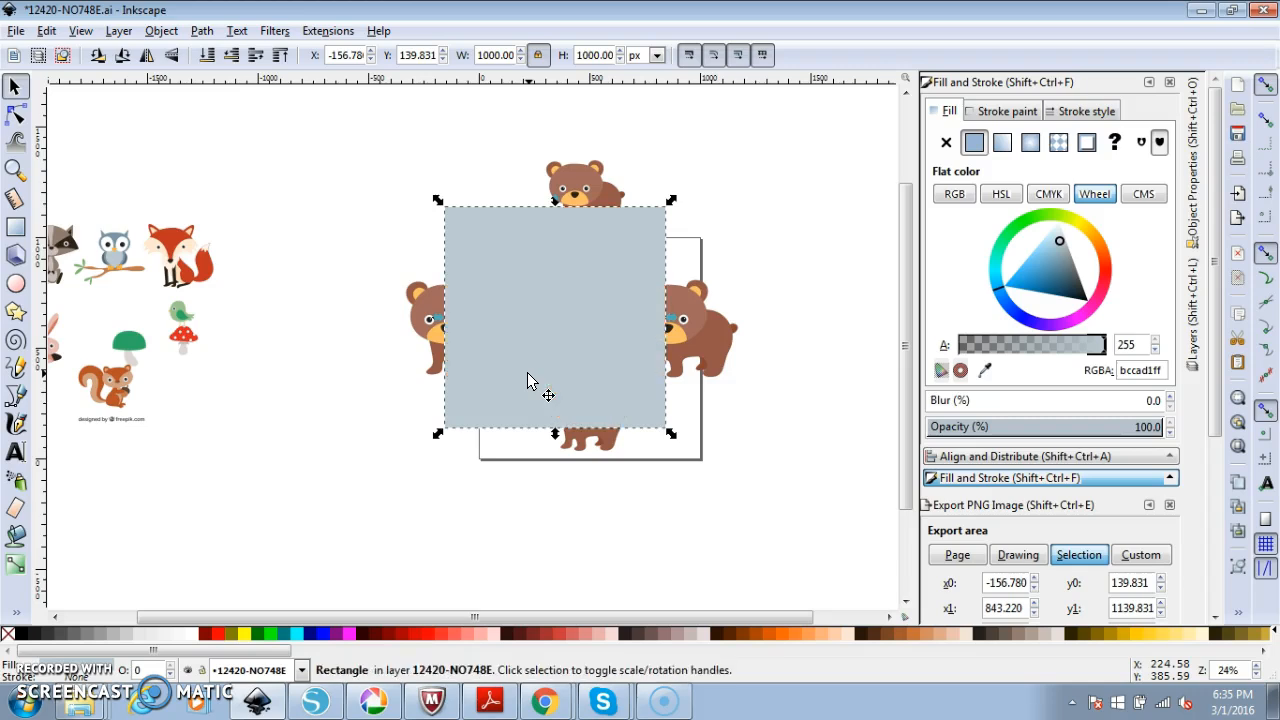
pyautogui.click(322, 132)
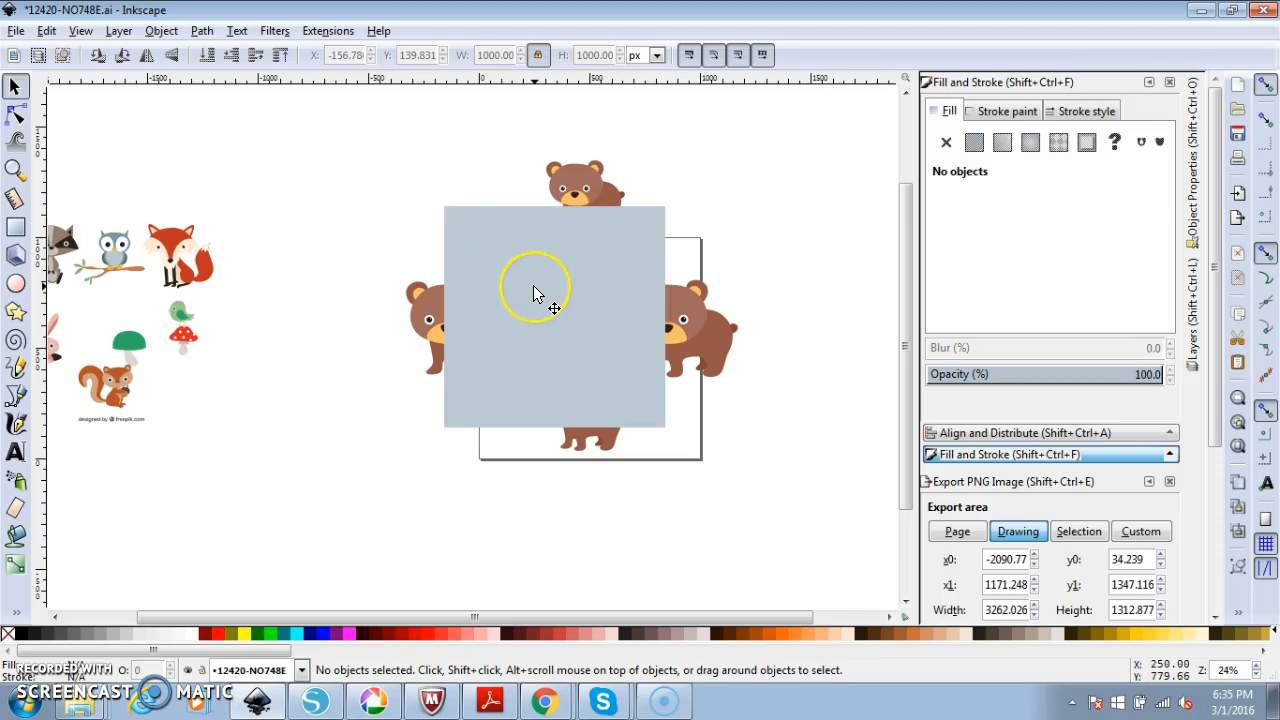
# Select both squares, all bears and both stumps, and set the top square as their clip
pyautogui.moveTo(331, 127); pyautogui.dragTo(636, 563)
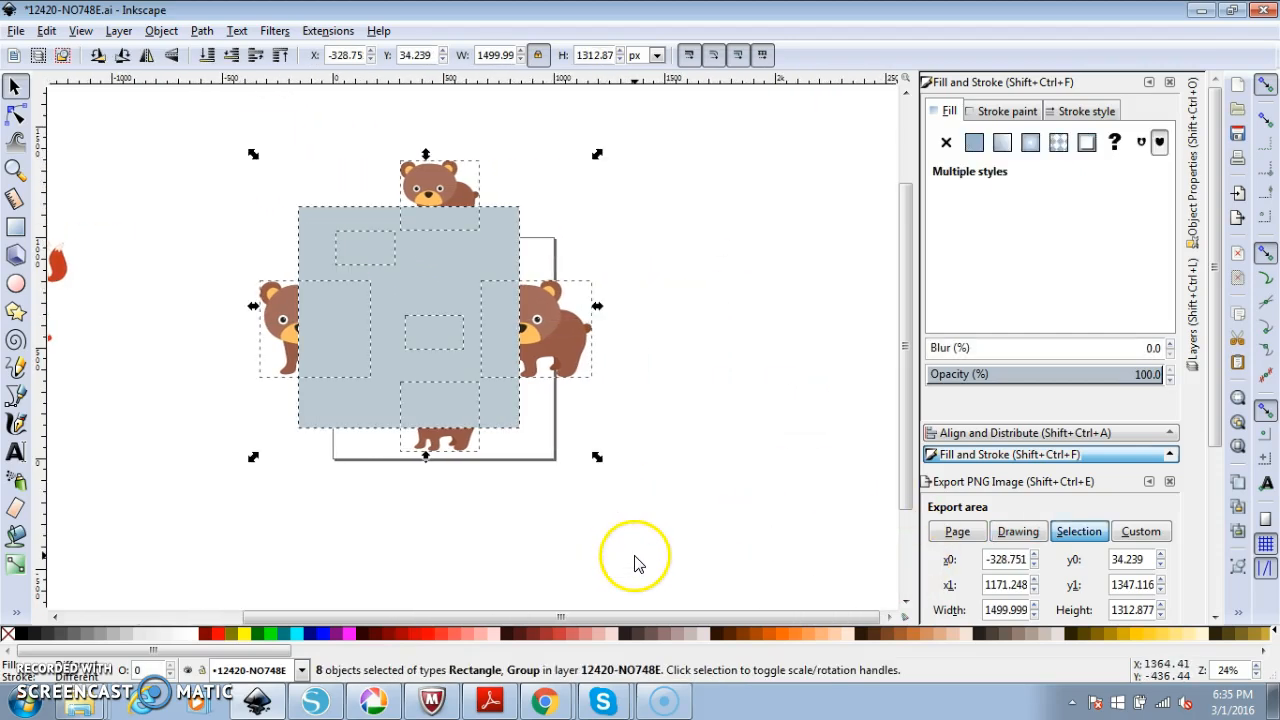
pyautogui.click(151, 108)
pyautogui.moveTo(151, 108)
pyautogui.mouseDown()
pyautogui.moveTo(277, 171)
pyautogui.moveTo(585, 417)
pyautogui.moveTo(671, 534)
pyautogui.mouseUp()
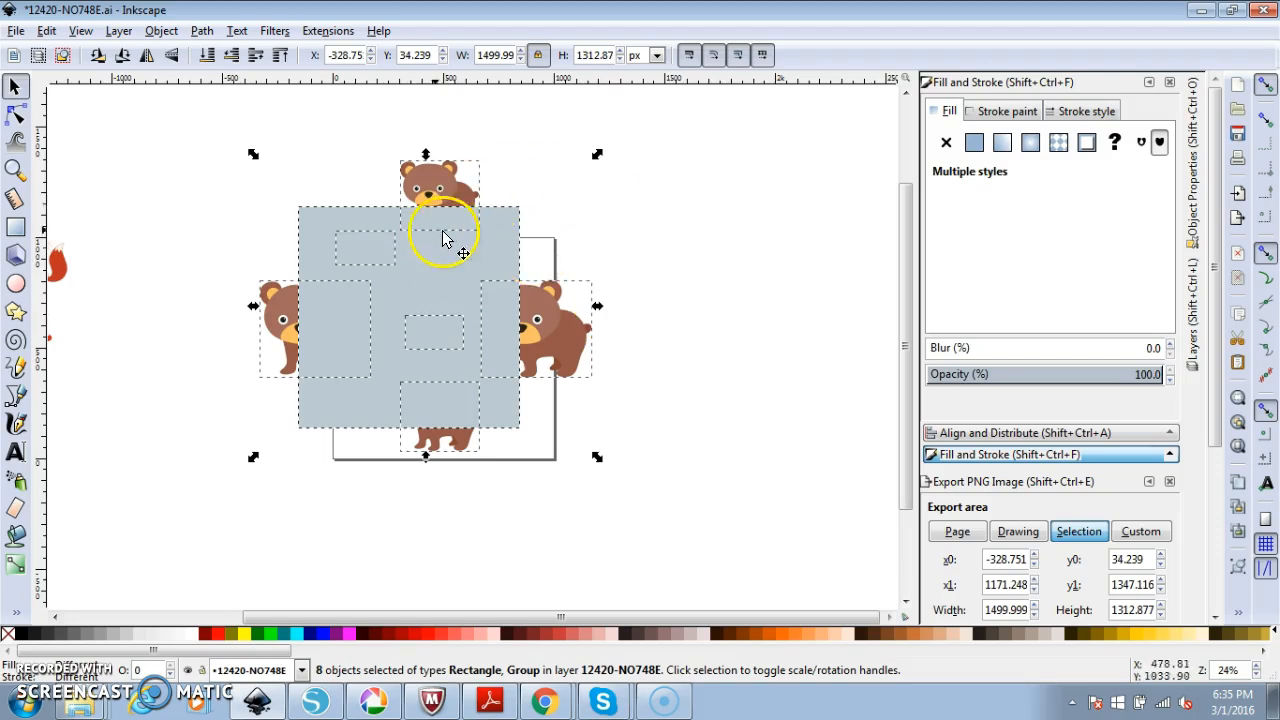
pyautogui.rightClick(419, 290)
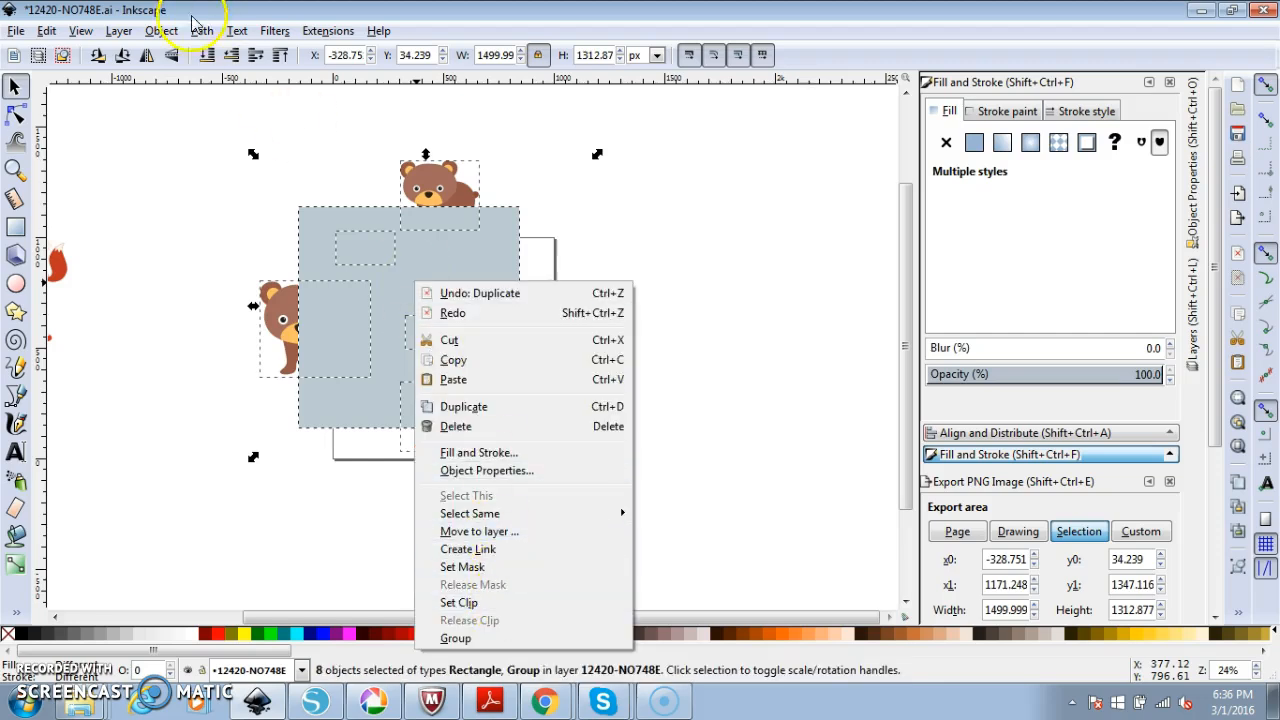
pyautogui.click(161, 31)
pyautogui.click(161, 31)
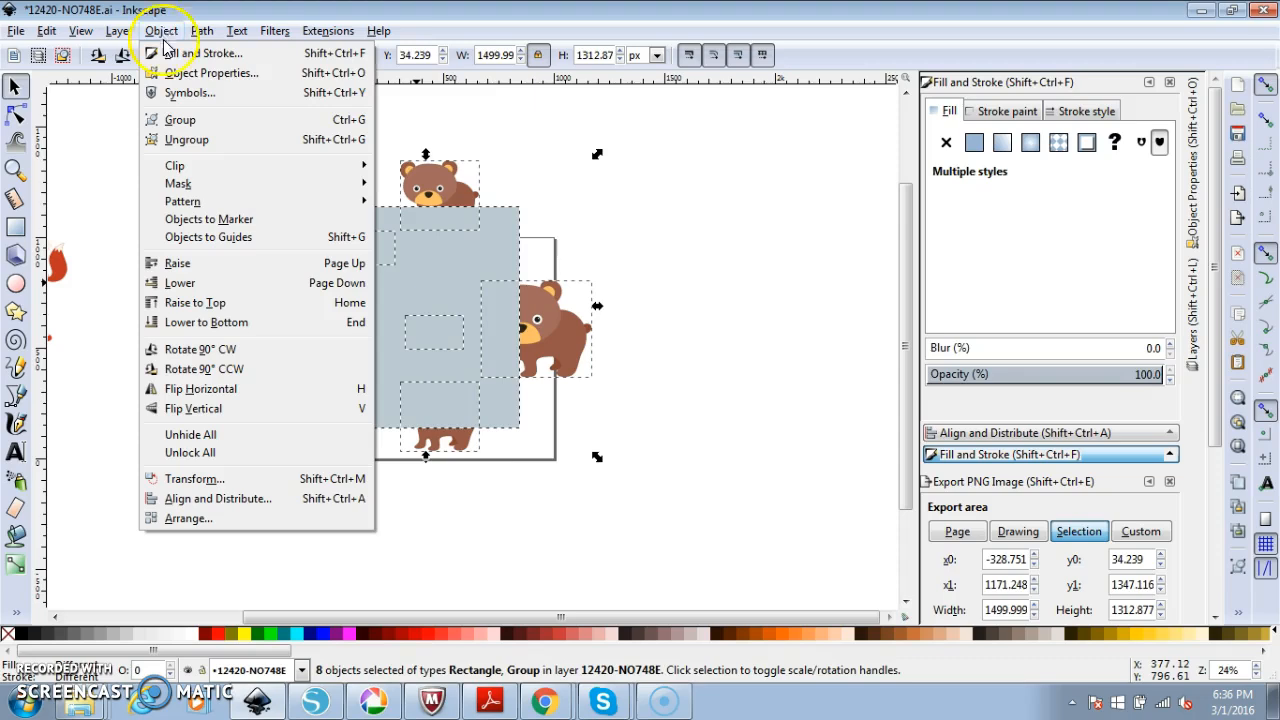
pyautogui.moveTo(229, 166)
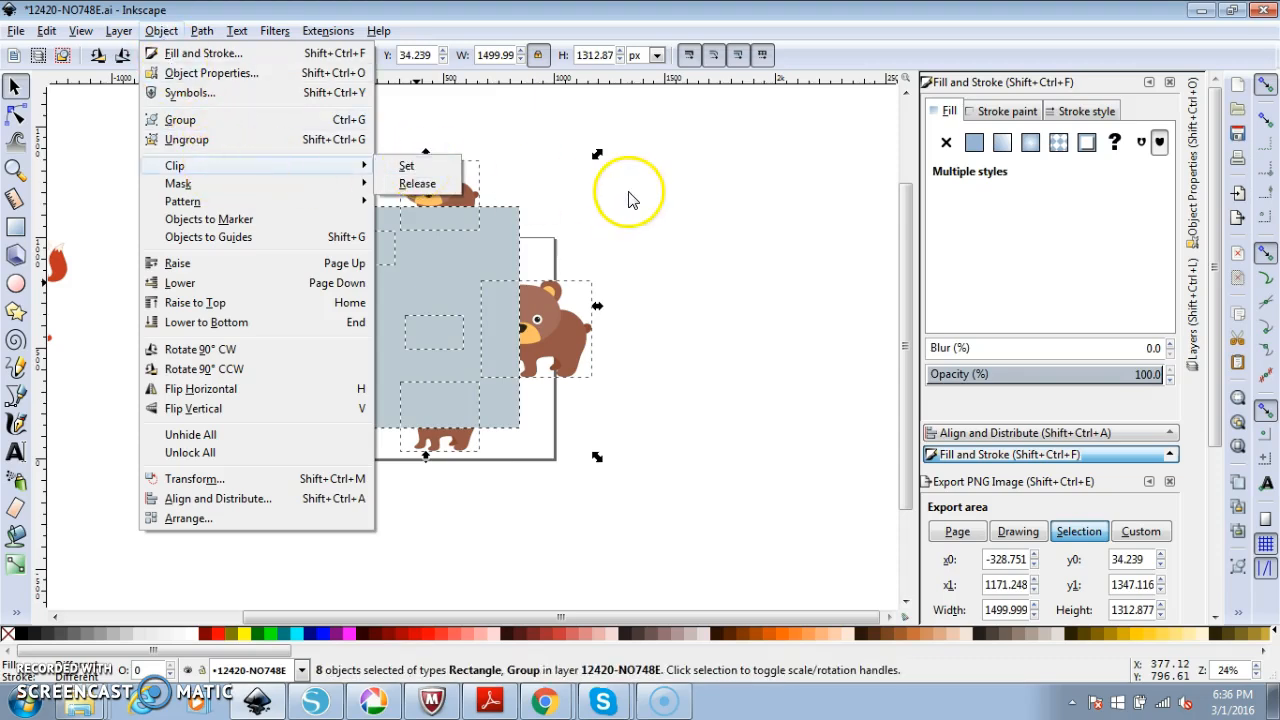
pyautogui.rightClick(441, 270)
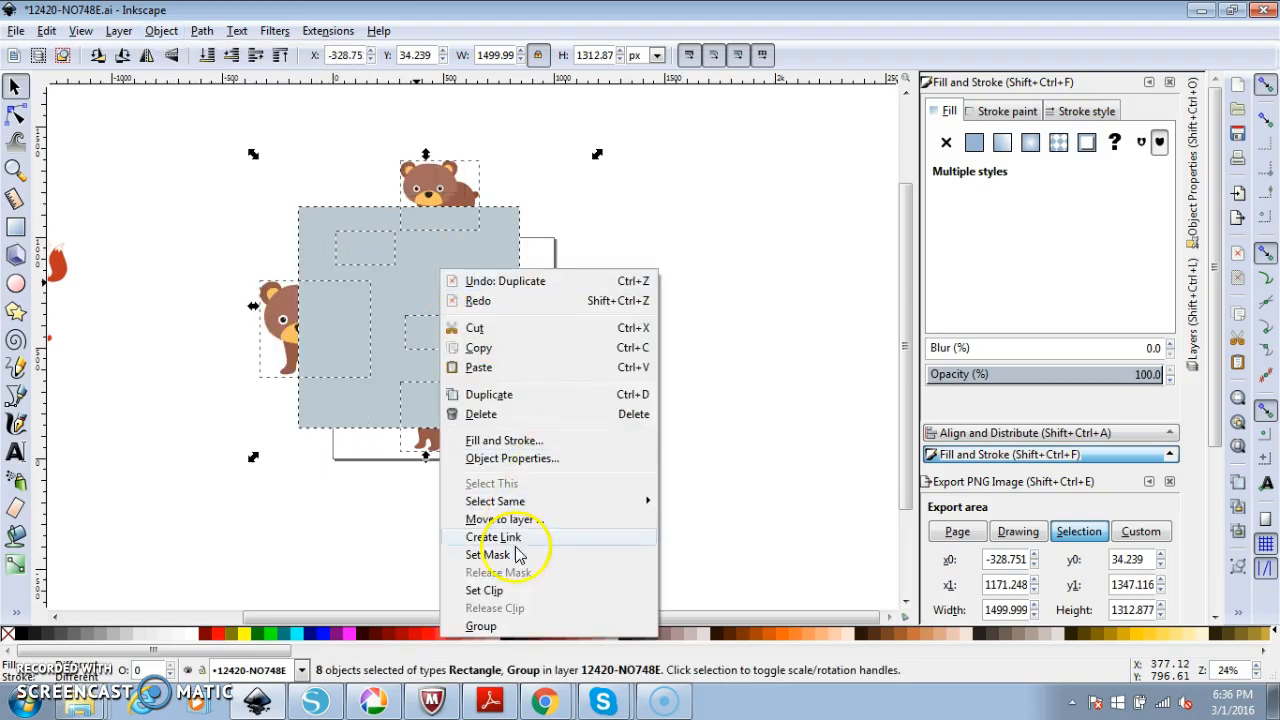
pyautogui.click(531, 591)
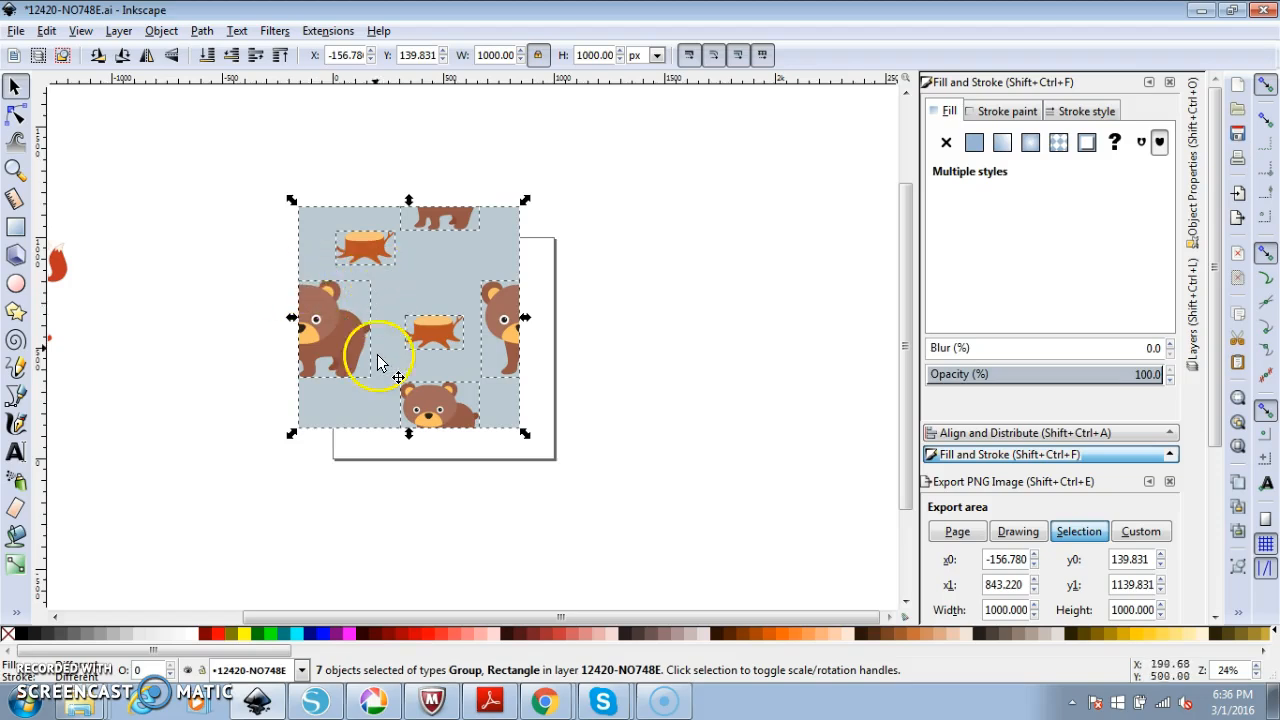
pyautogui.click(600, 323)
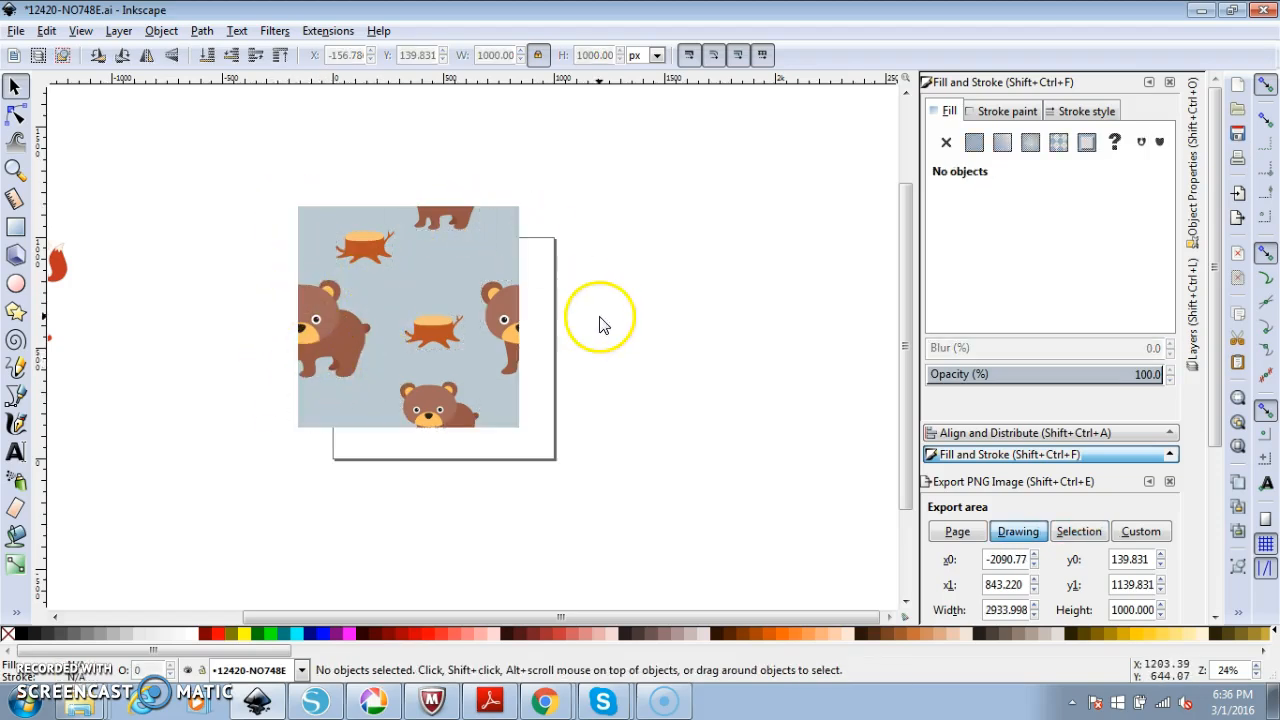
# Group all the clipped tile pieces into one object and shift the tile slightly up and to the right
pyautogui.click(373, 250)
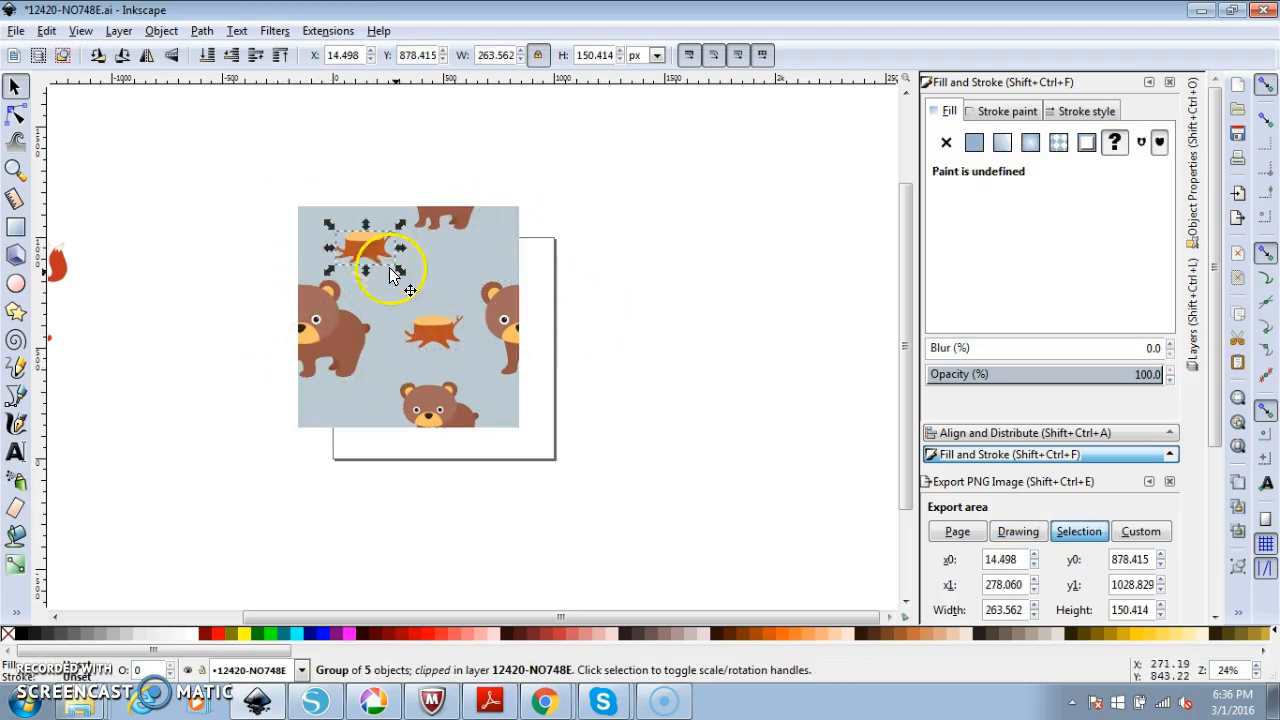
pyautogui.click(439, 332)
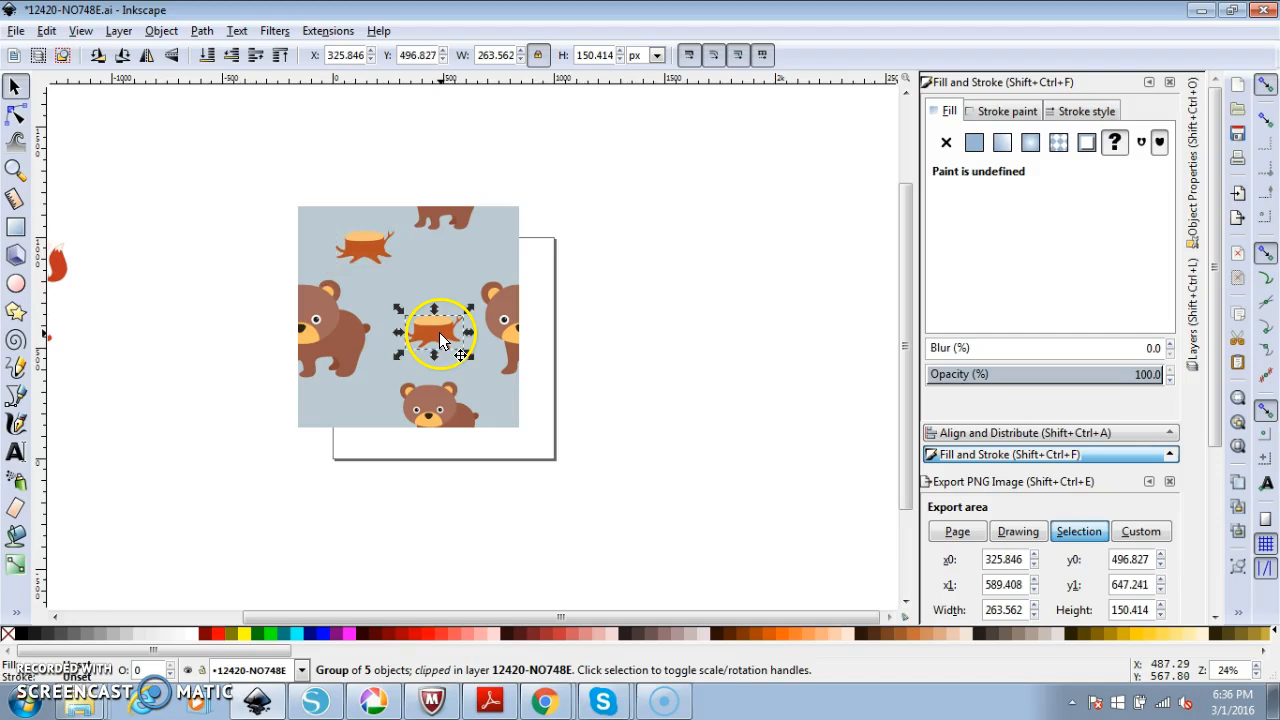
pyautogui.click(355, 327)
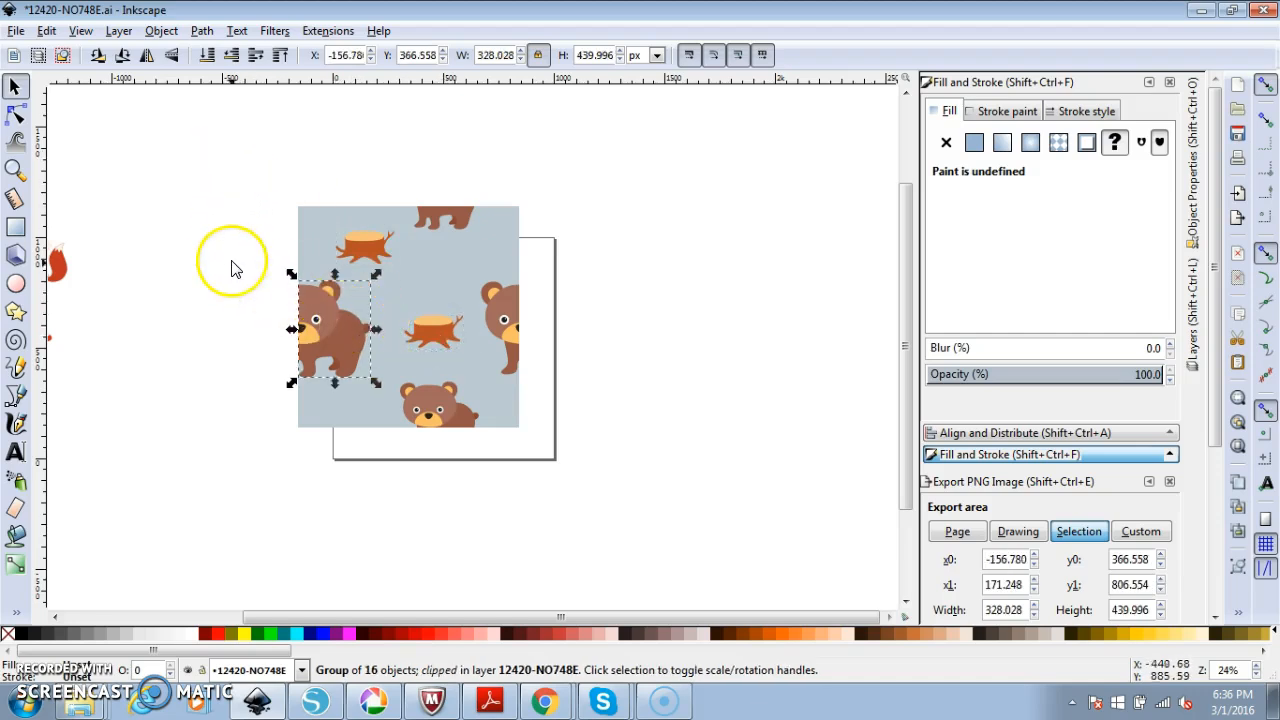
pyautogui.moveTo(271, 149); pyautogui.dragTo(614, 492)
pyautogui.hotkey('ctrl', 'g')
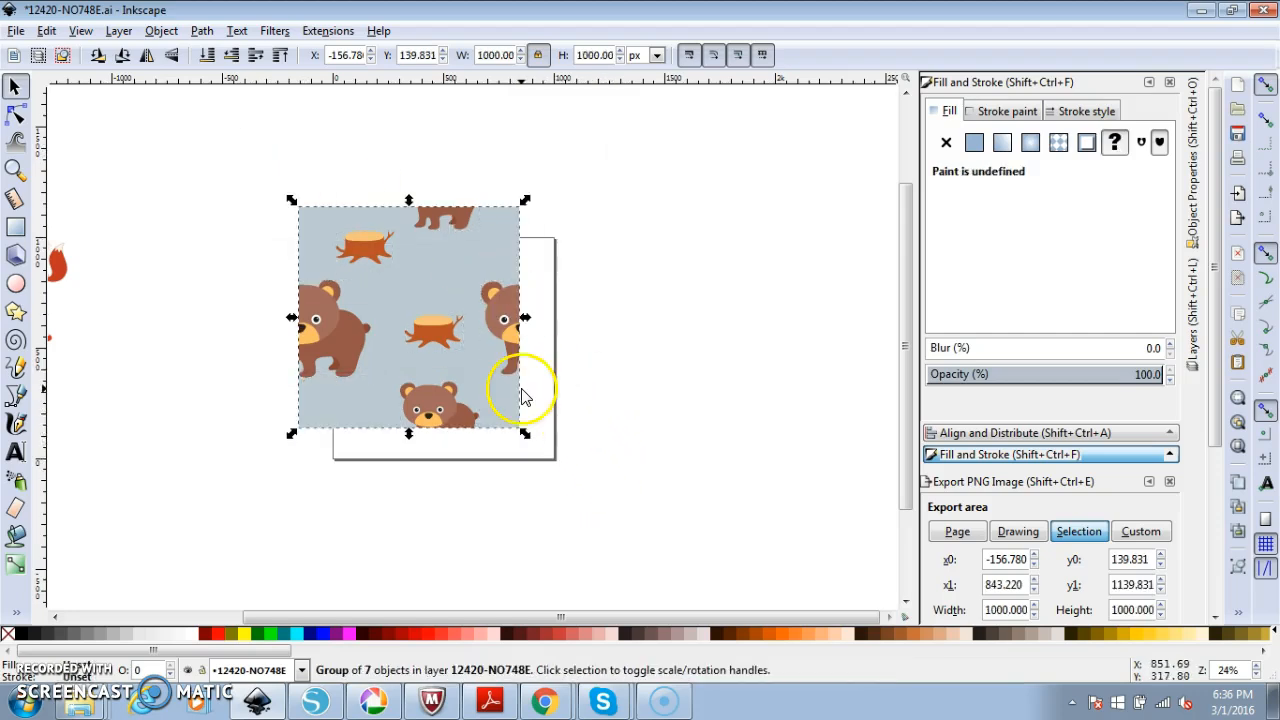
pyautogui.moveTo(398, 298)
pyautogui.mouseDown()
pyautogui.moveTo(503, 386)
pyautogui.moveTo(402, 230)
pyautogui.moveTo(409, 287)
pyautogui.mouseUp()
pyautogui.click(633, 305)
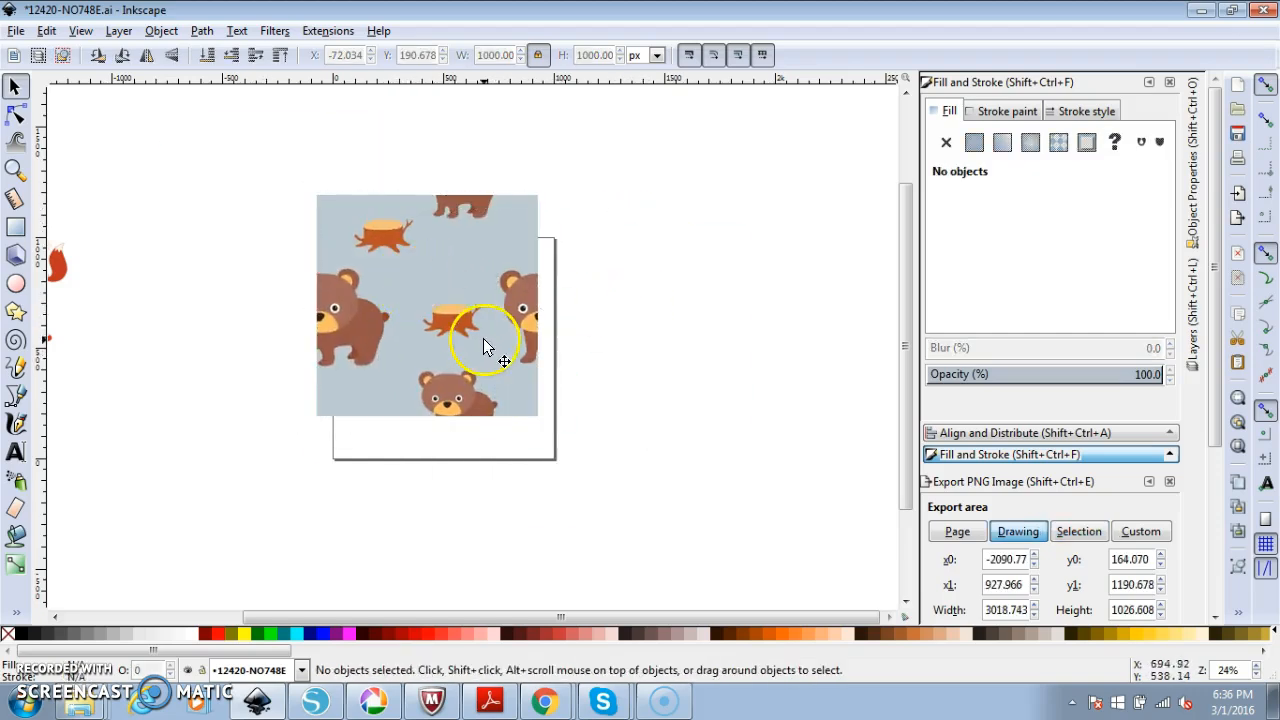
# Test the repeat by placing a tile copy 1000 px to the right and another 1000 px below that copy
pyautogui.click(440, 316)
pyautogui.click(672, 322)
pyautogui.click(450, 318)
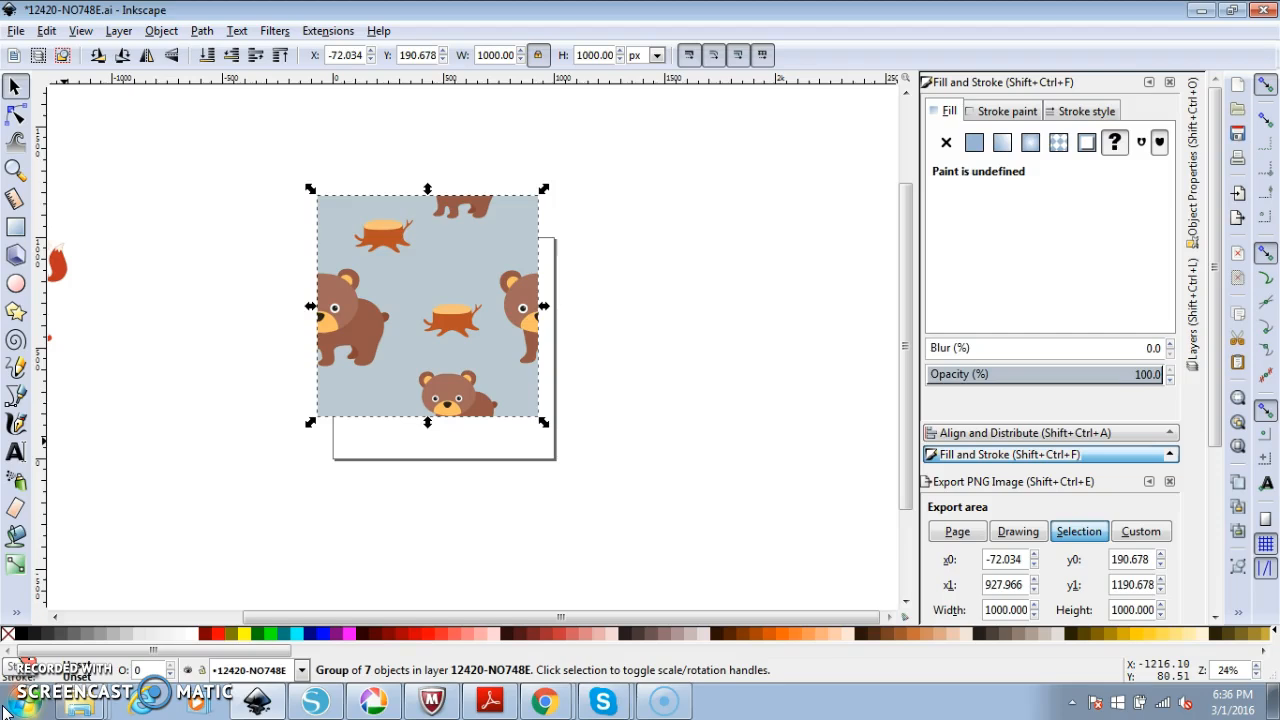
pyautogui.press('ctrl')
pyautogui.hotkey('ctrl', 'd')
pyautogui.press('Right')
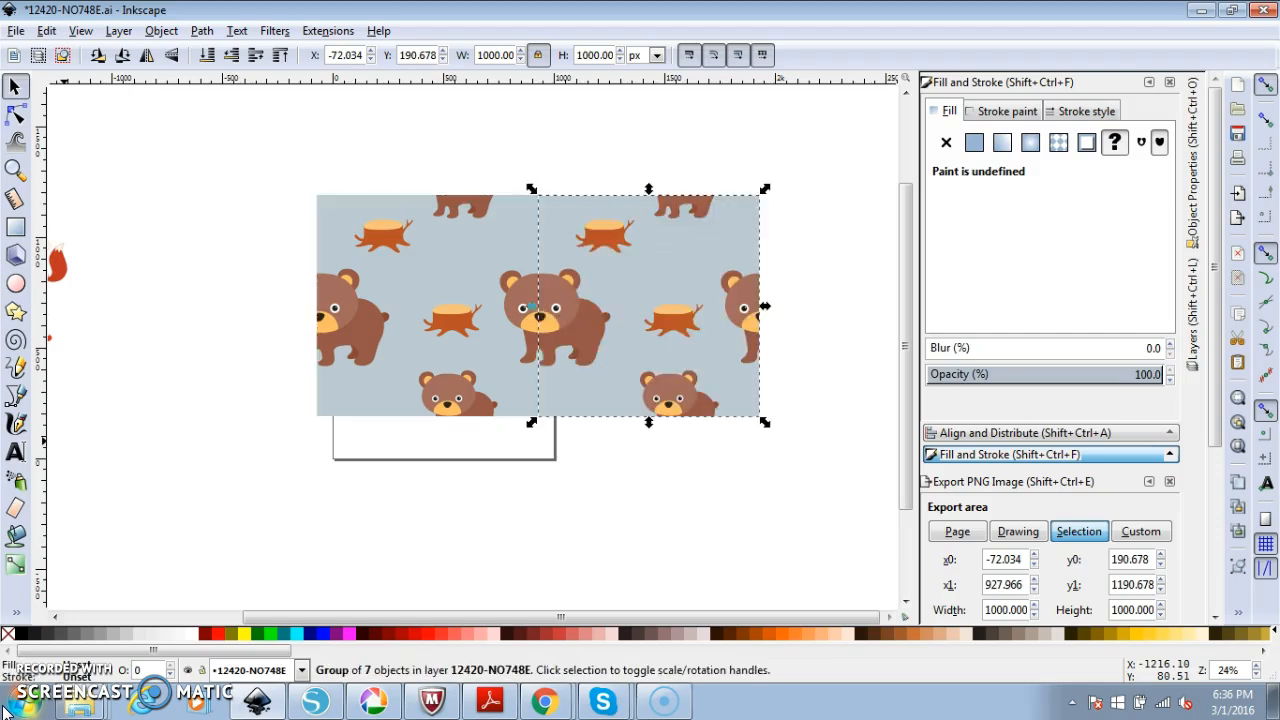
pyautogui.press('ctrl')
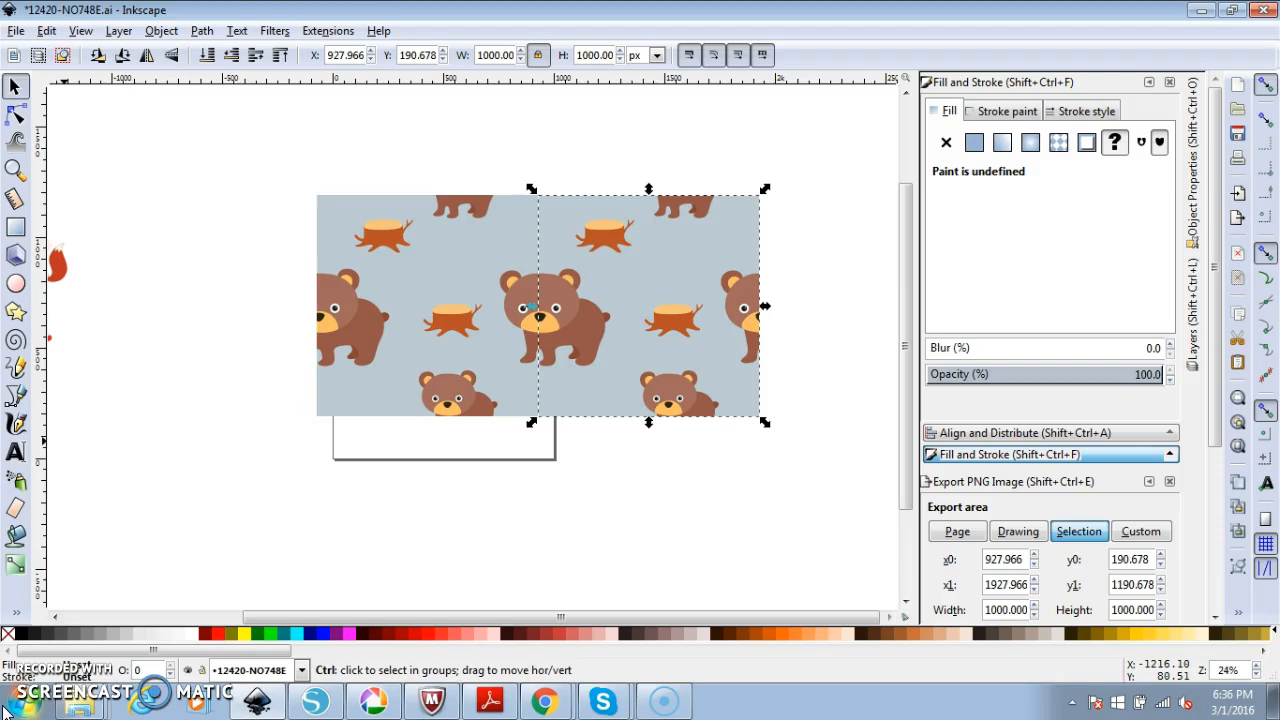
pyautogui.hotkey('ctrl', 'd')
pyautogui.press('Down')
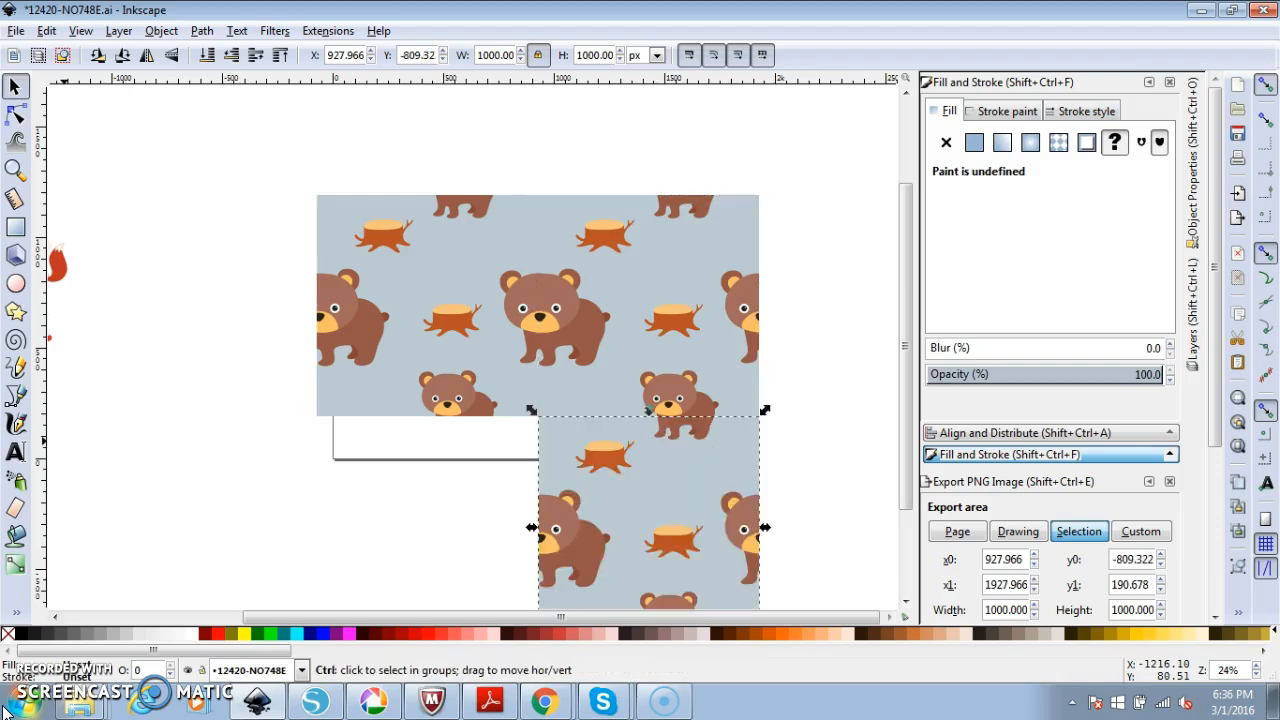
# Extend the test with two more tile copies leftward along the lower row and one above the leftmost, each 1000 px apart
pyautogui.hotkey('ctrl', 'd')
pyautogui.press('Left')
pyautogui.hotkey('ctrl', 'd')
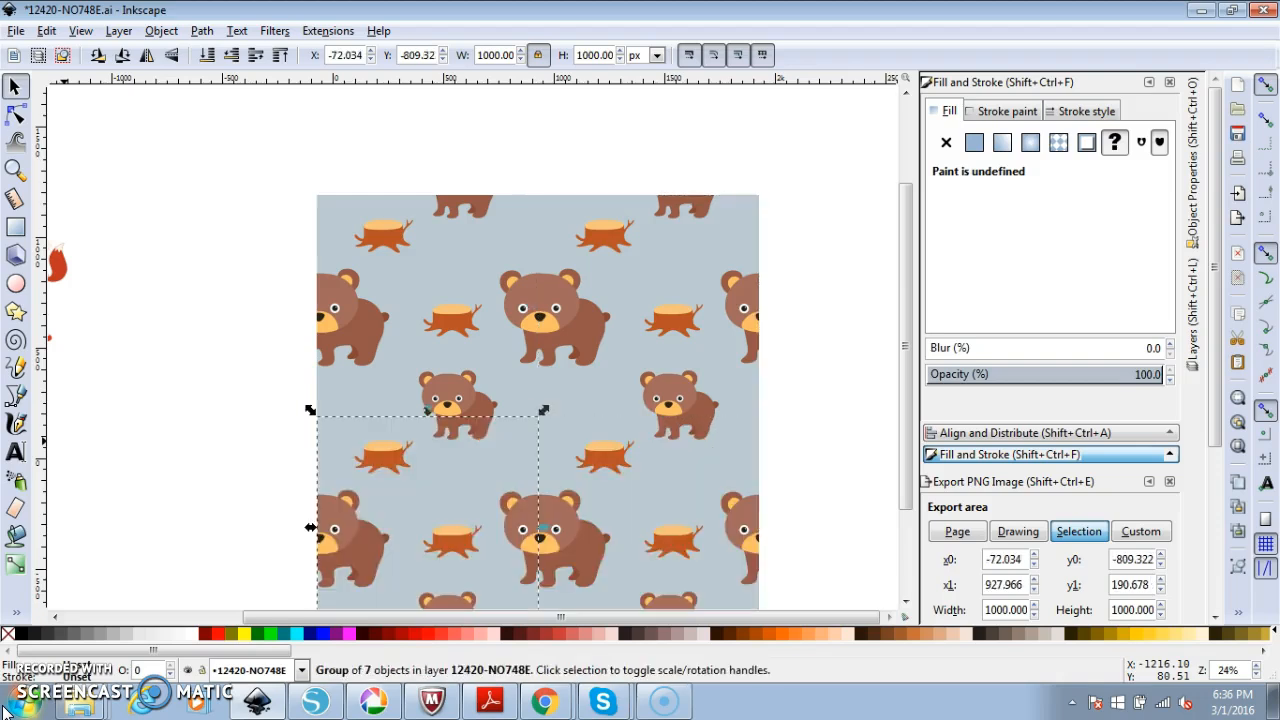
pyautogui.press('Left')
pyautogui.hotkey('ctrl', 'd')
pyautogui.press('Up')
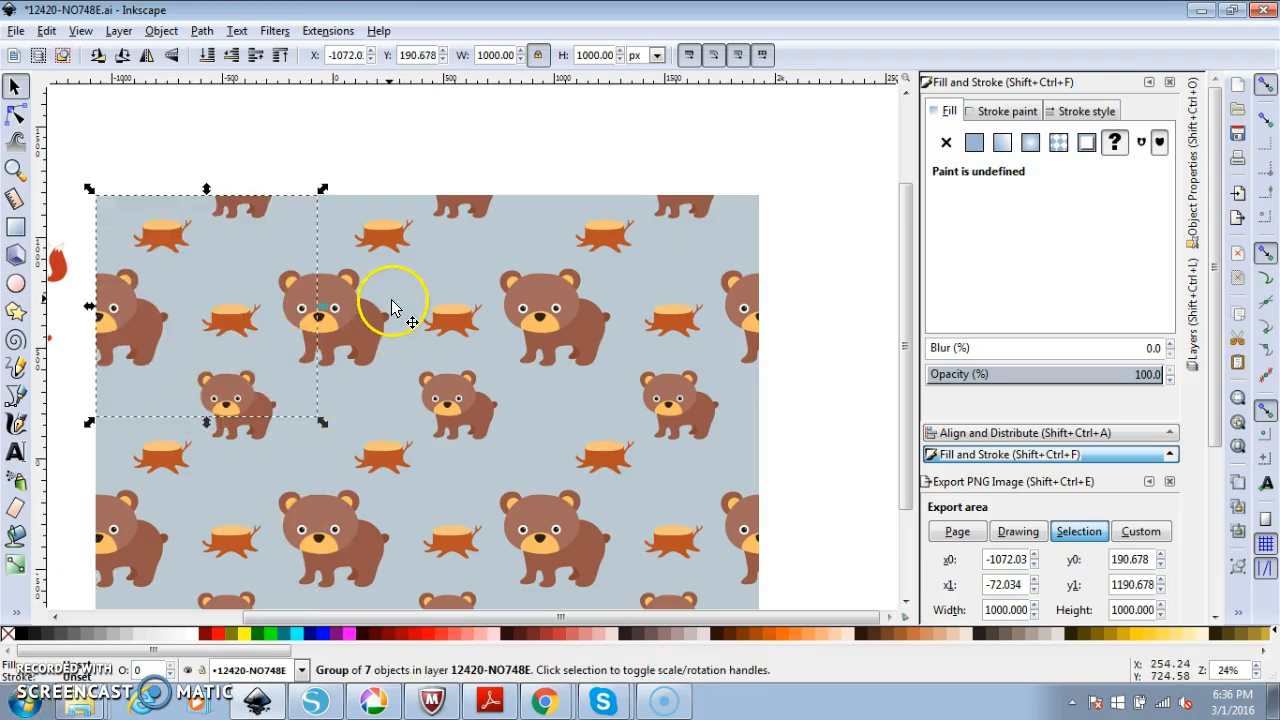
pyautogui.scroll(-2, 395, 308)
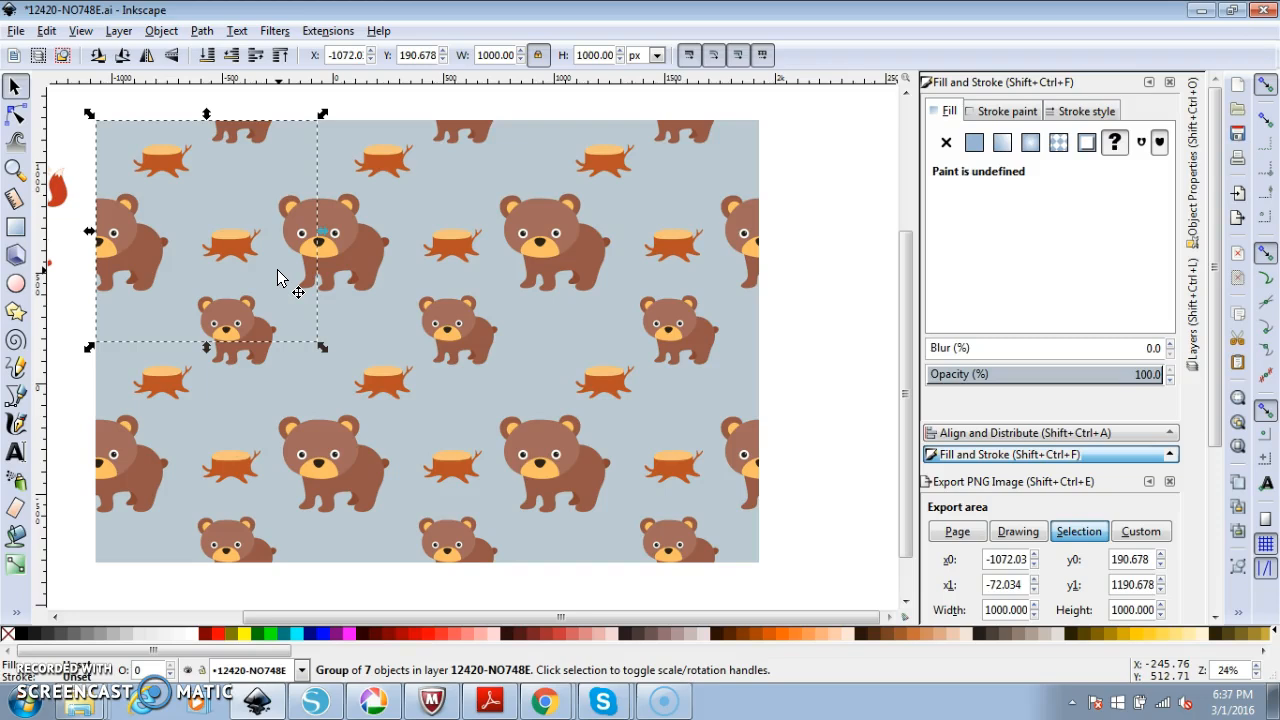
# Delete all the test copies of the tile, leaving only the original
pyautogui.press('Down')
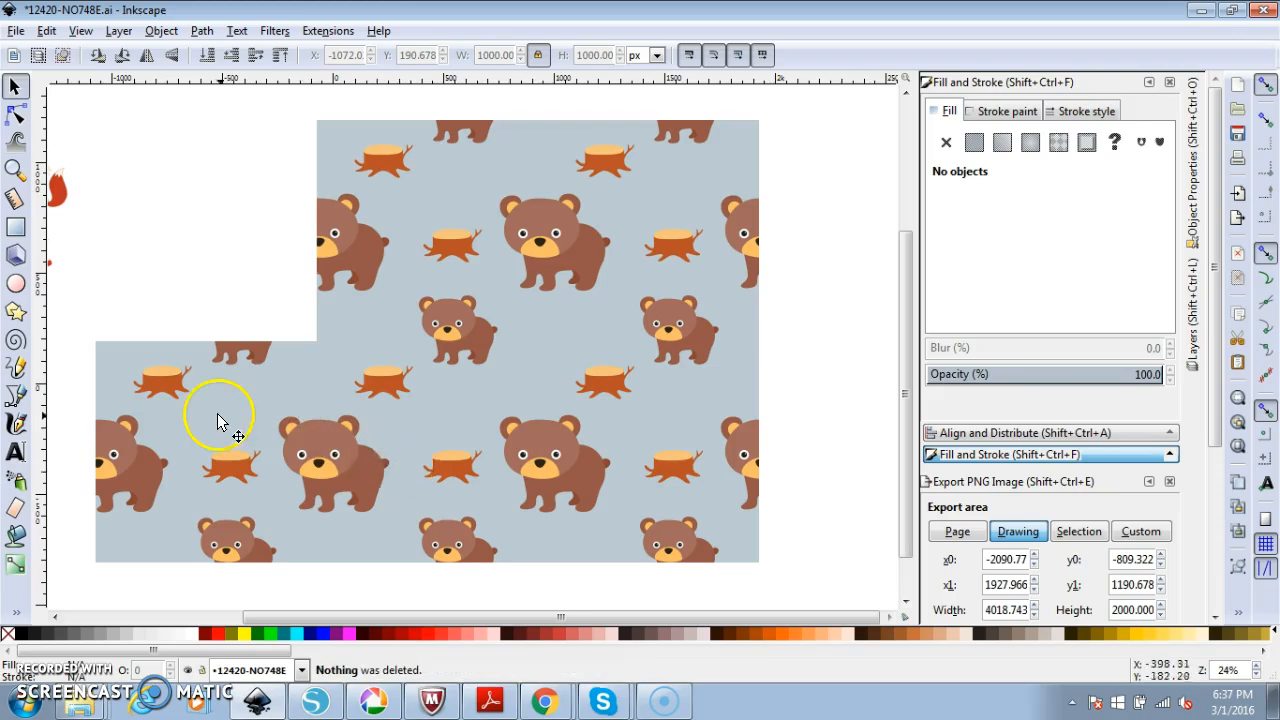
pyautogui.press('Right')
pyautogui.press('Right')
pyautogui.press('Up')
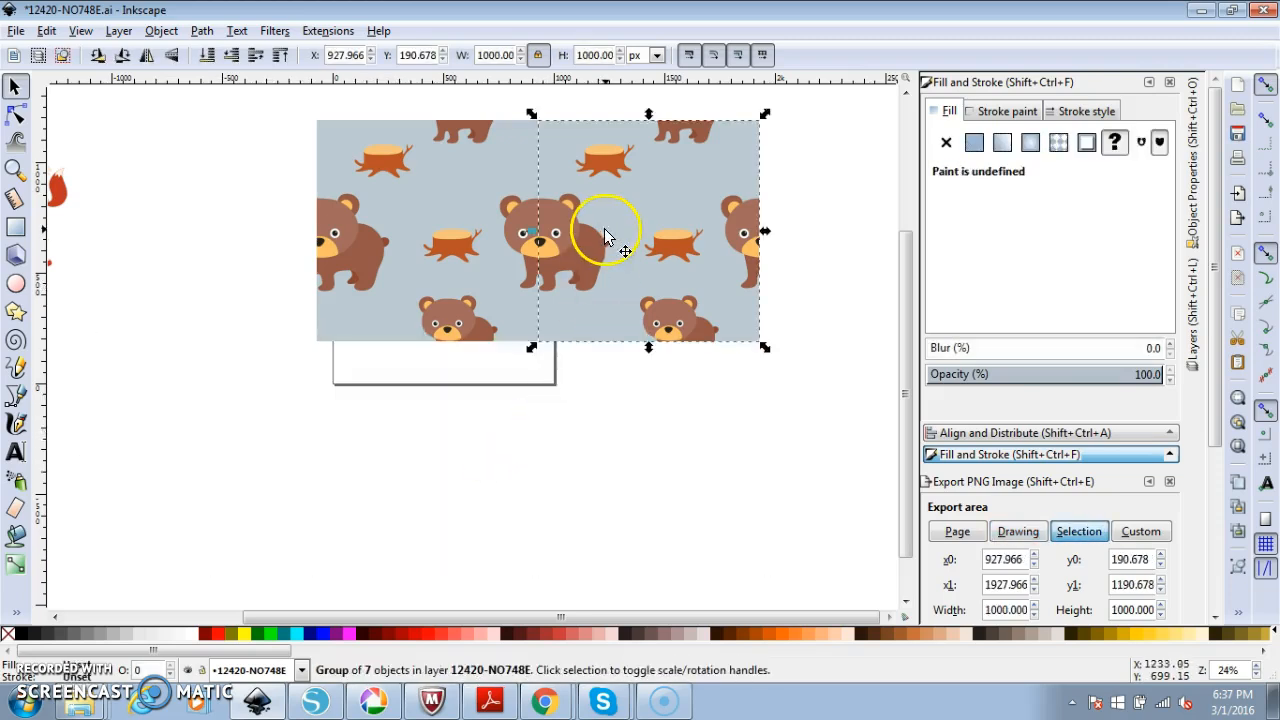
pyautogui.press('Delete')
# Move the tile onto the page with its left edge at X 0, and open the PNG export settings for it
pyautogui.click(475, 224)
pyautogui.moveTo(474, 220); pyautogui.dragTo(491, 269)
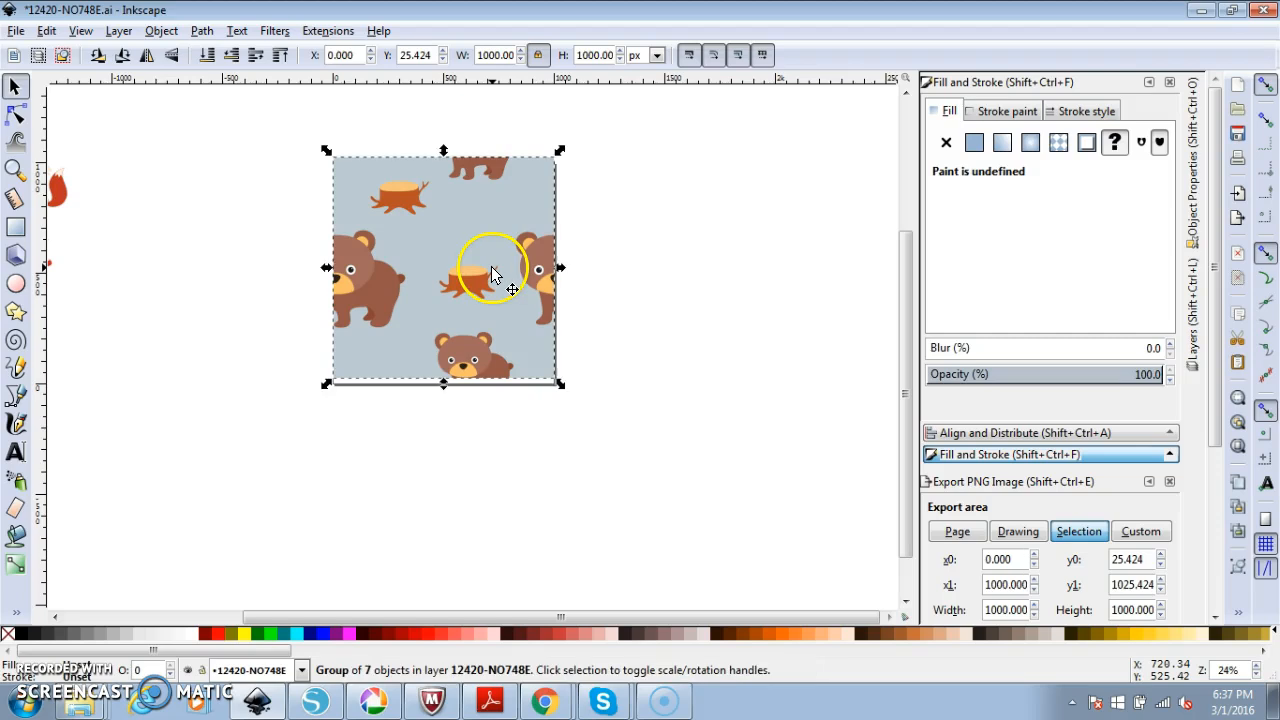
pyautogui.click(15, 31)
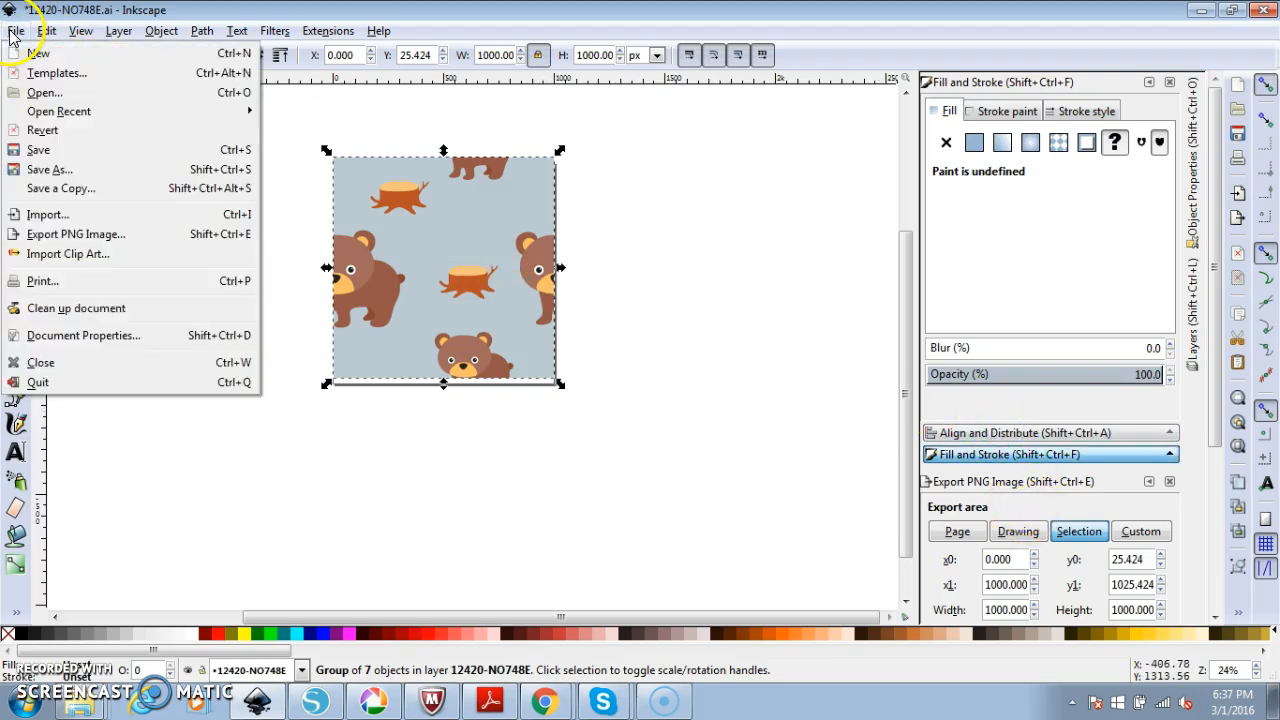
pyautogui.click(88, 236)
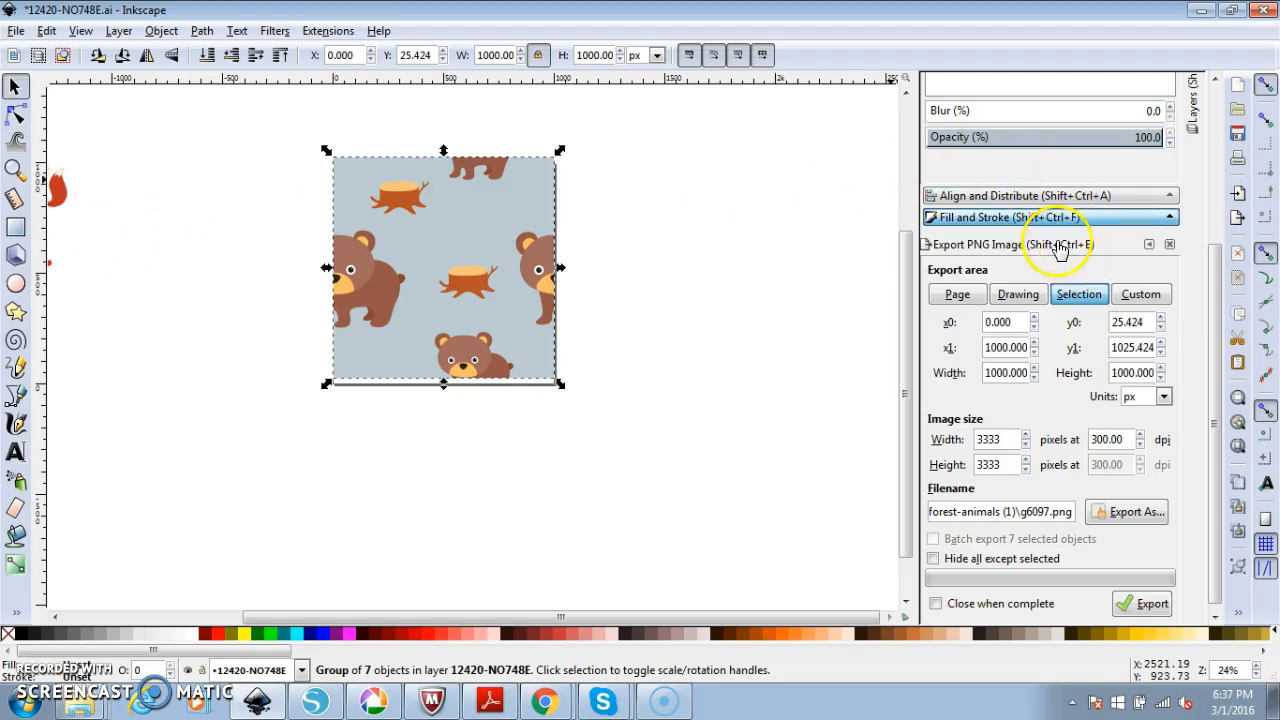
pyautogui.scroll(-1, 1216, 310)
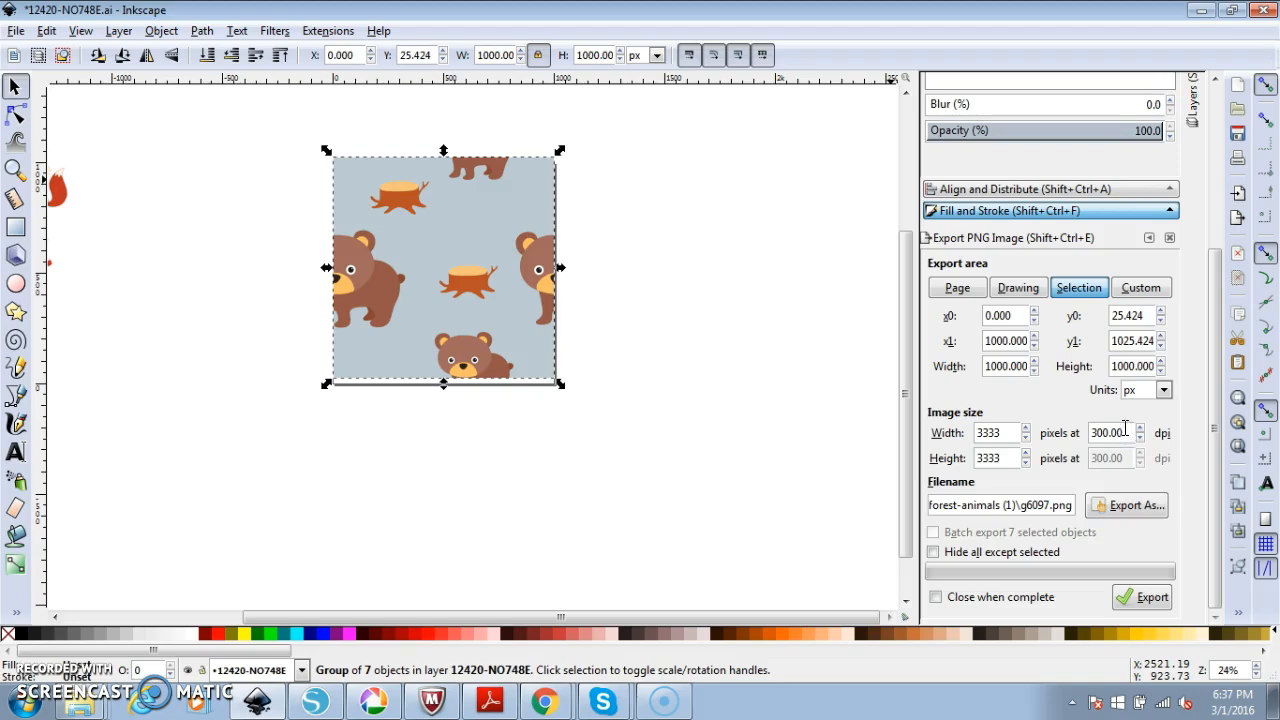
# Choose the desktop as the PNG export location and create a folder named "woodland animal" there
pyautogui.click(998, 436)
pyautogui.click(1115, 512)
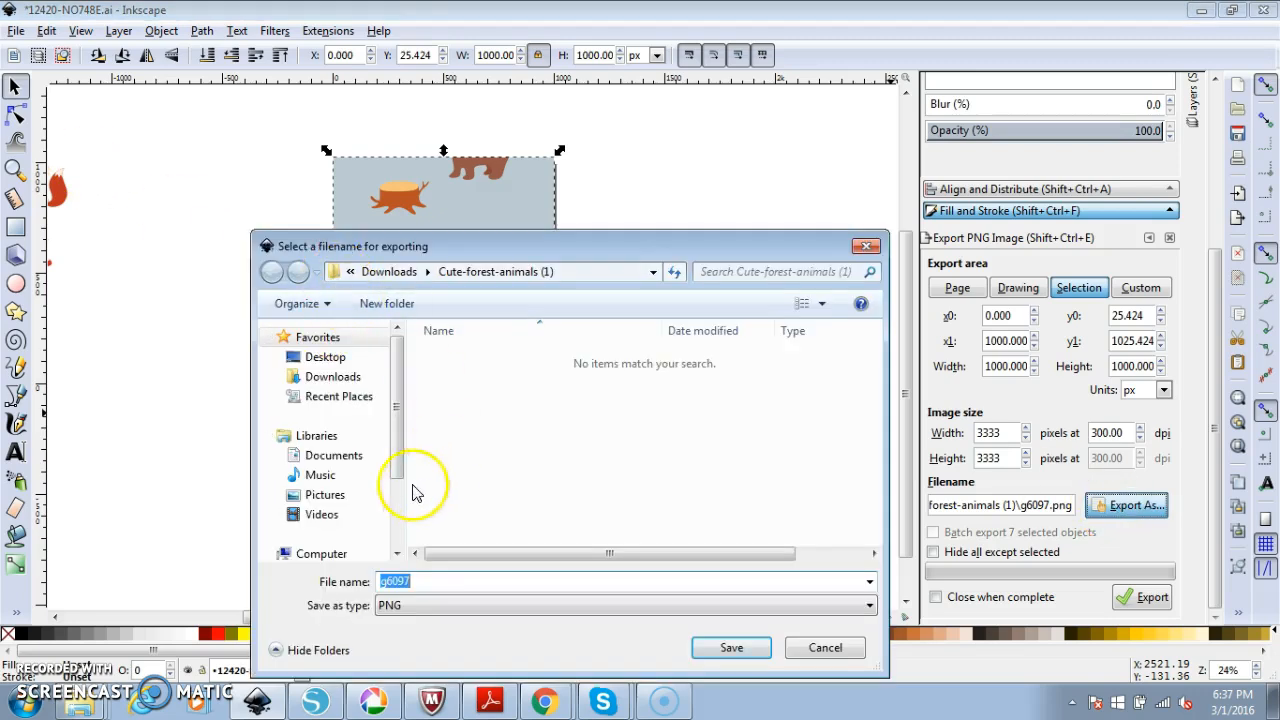
pyautogui.click(320, 360)
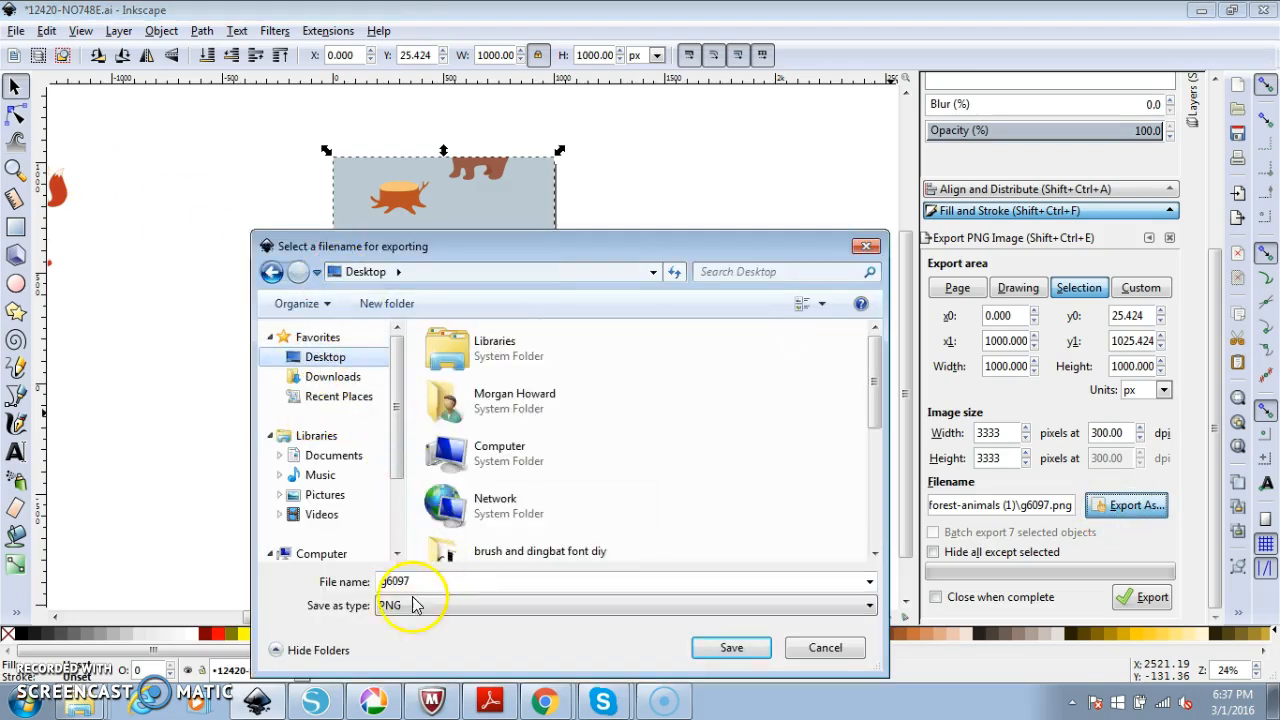
pyautogui.click(372, 306)
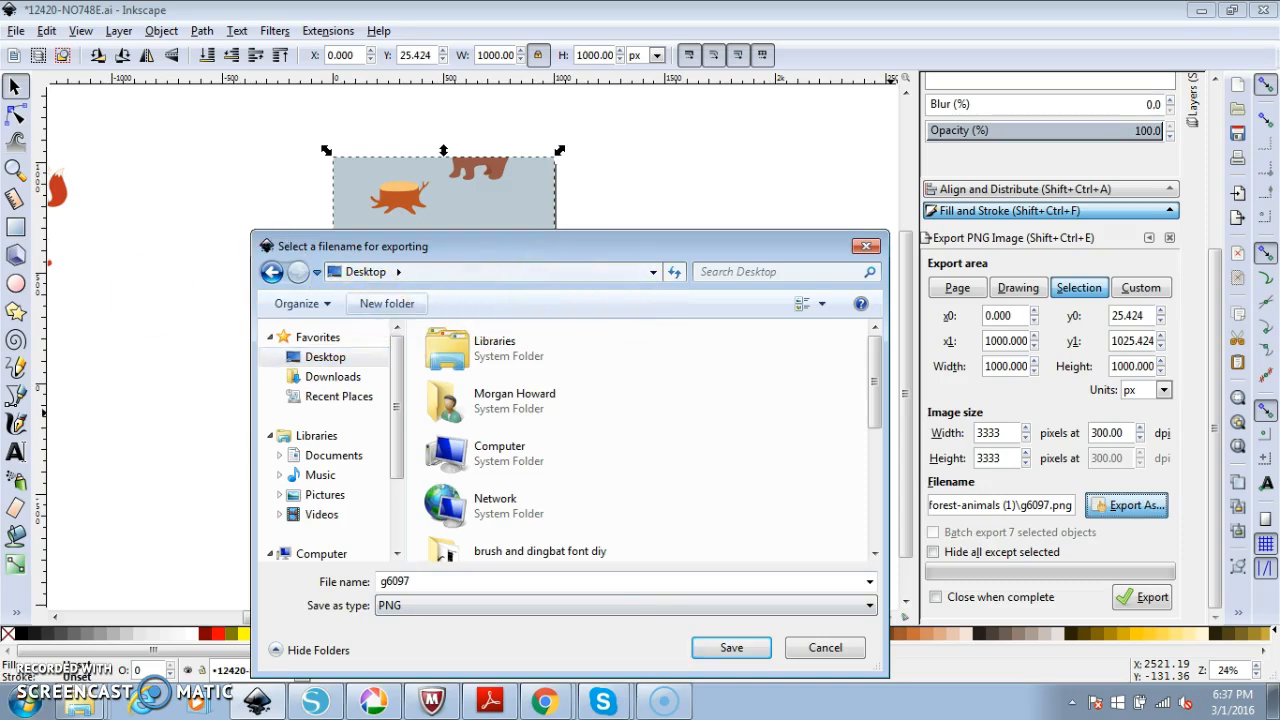
pyautogui.write('woodland an')
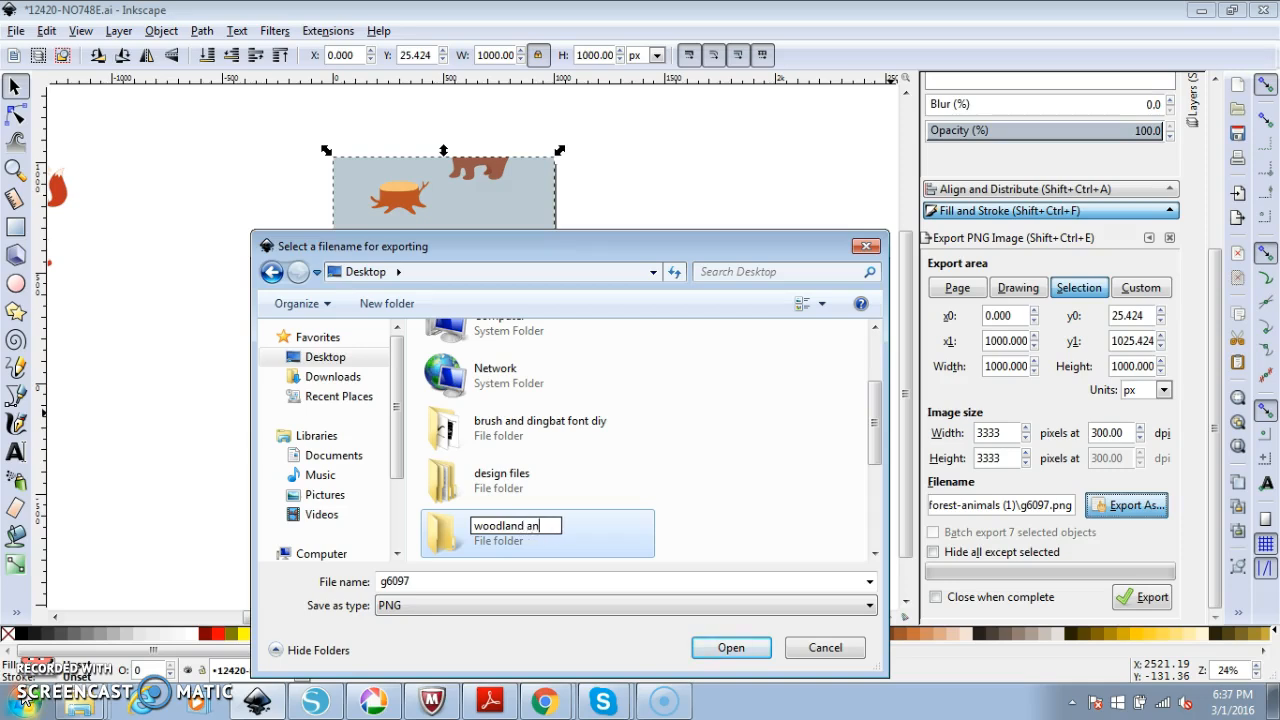
pyautogui.write('imal')
pyautogui.press('Return')
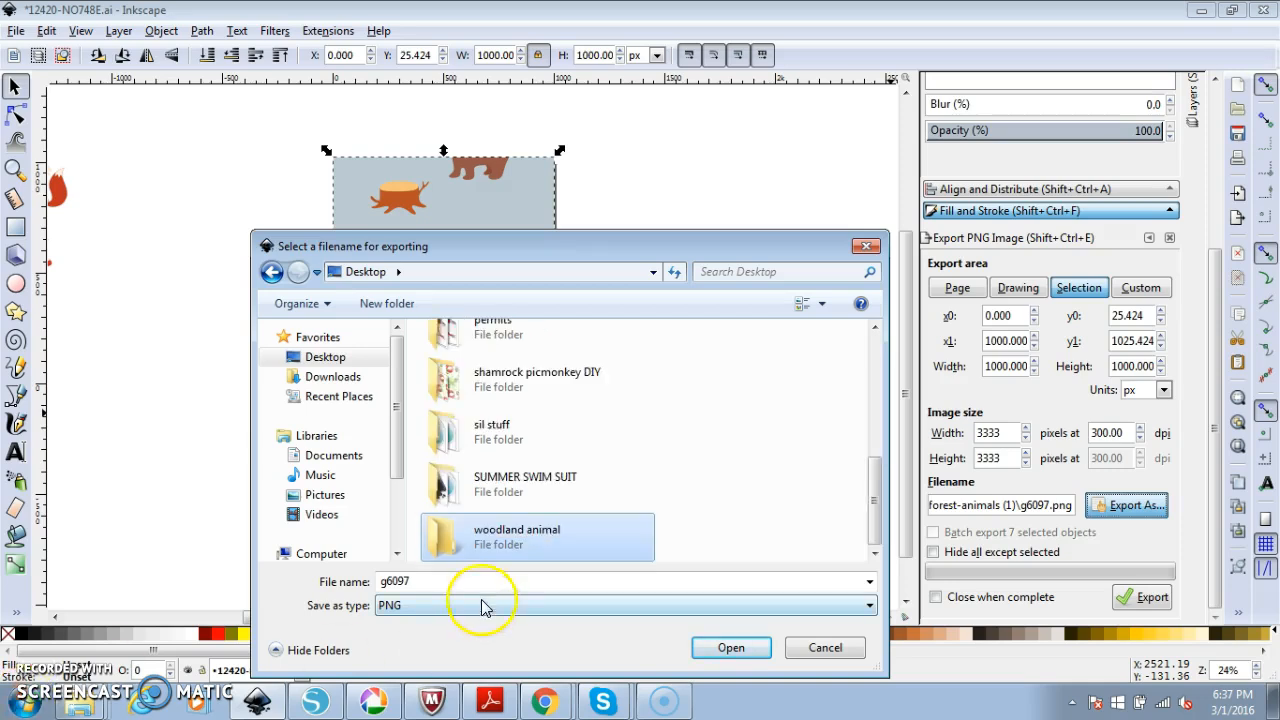
# Name the export file "bear pattern 1" inside the woodland animal folder and export the selected tile as a PNG
pyautogui.doubleClick(451, 531)
pyautogui.doubleClick(440, 577)
pyautogui.write('bear pattern 1')
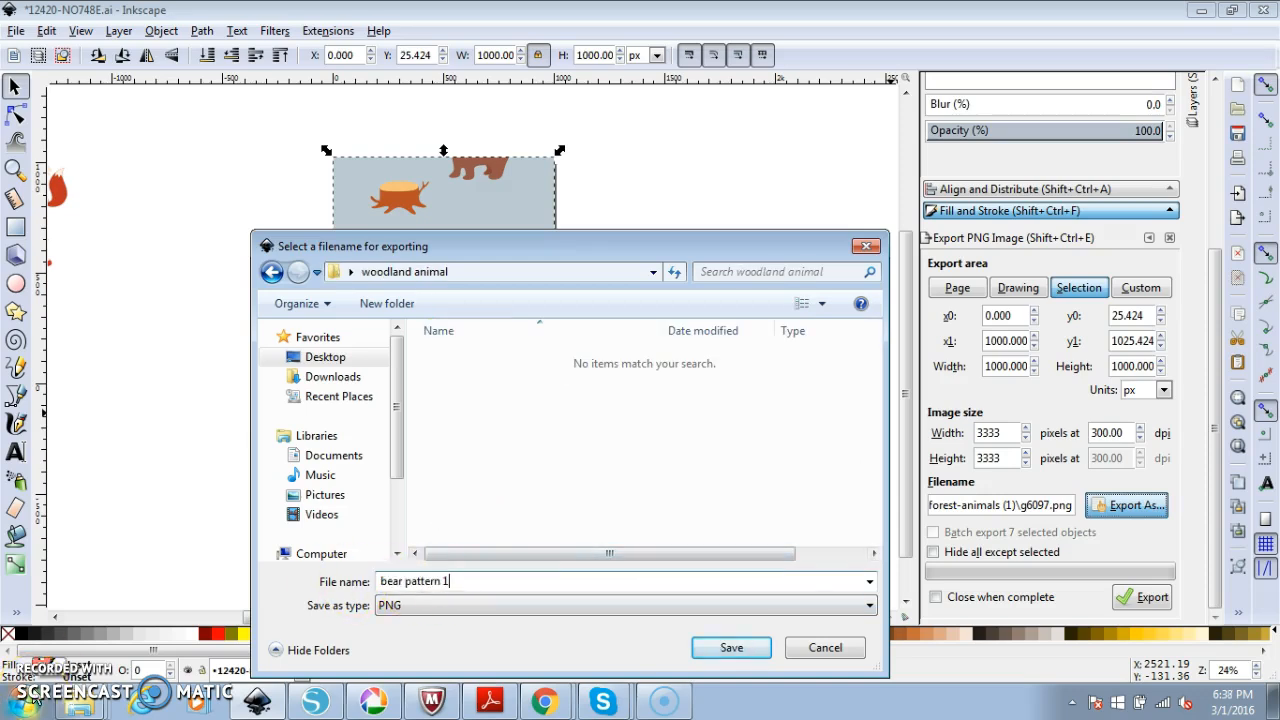
pyautogui.press('Return')
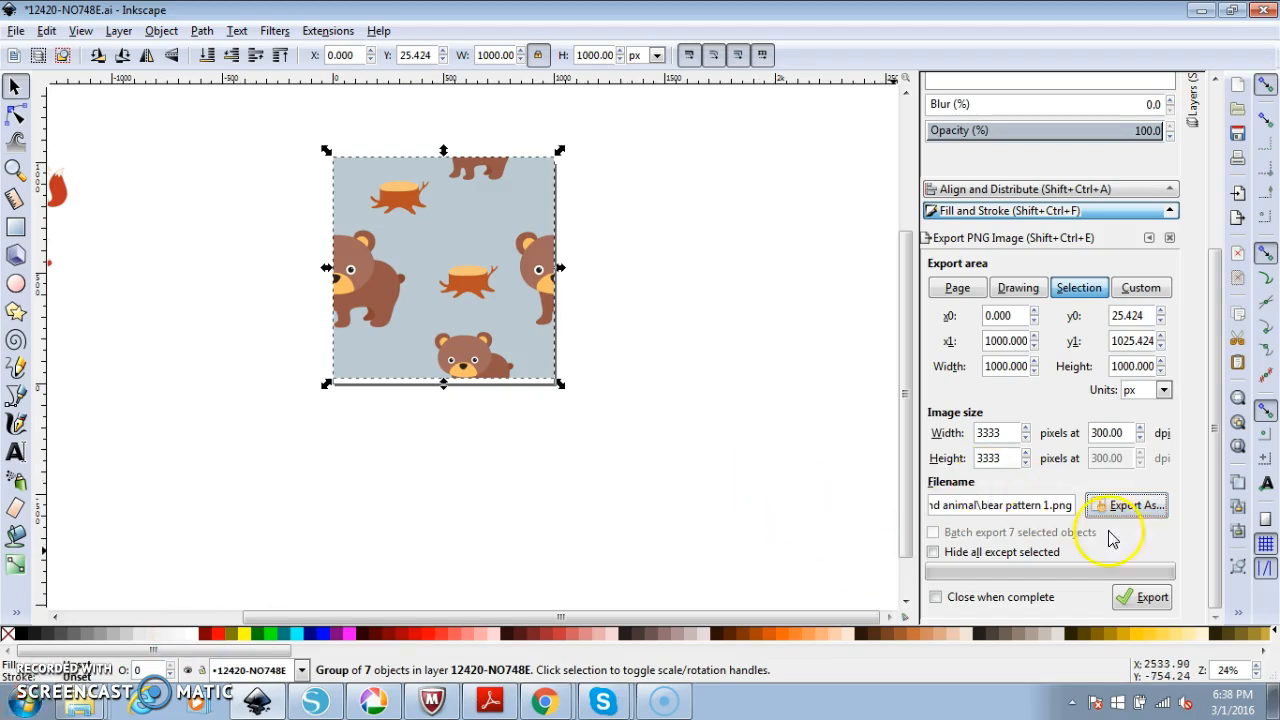
pyautogui.click(1128, 508)
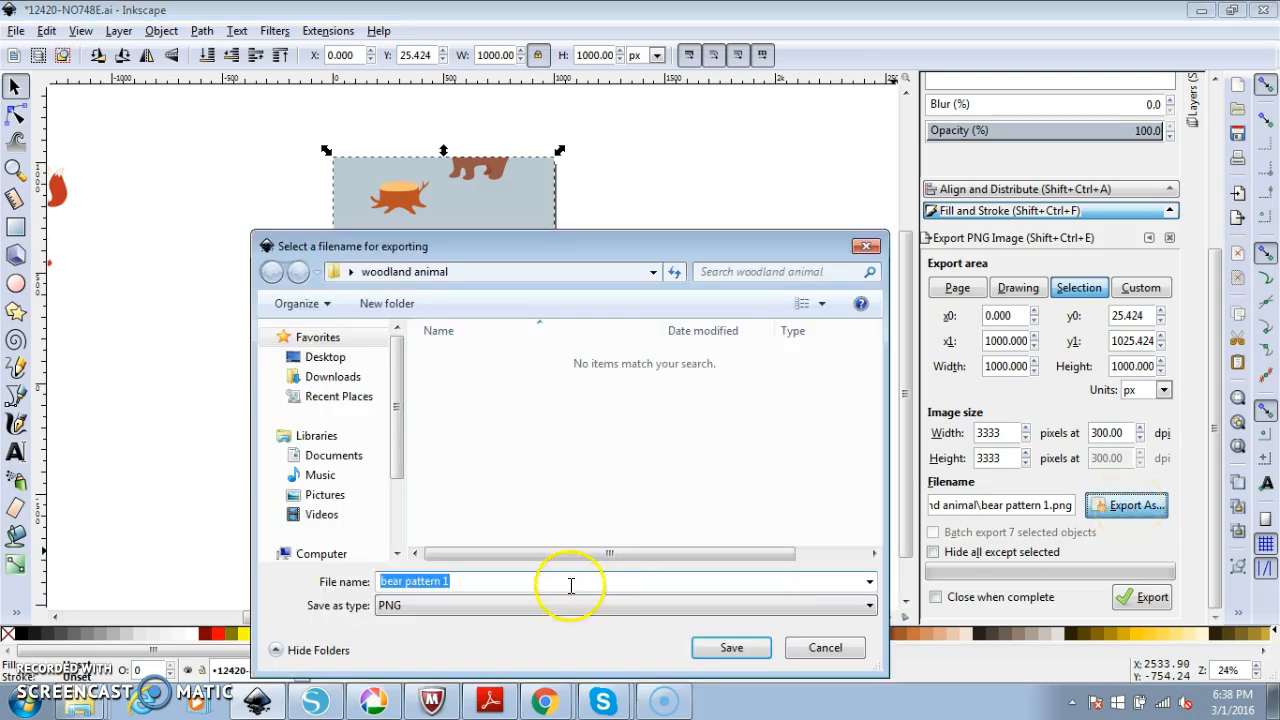
pyautogui.click(514, 581)
pyautogui.click(731, 648)
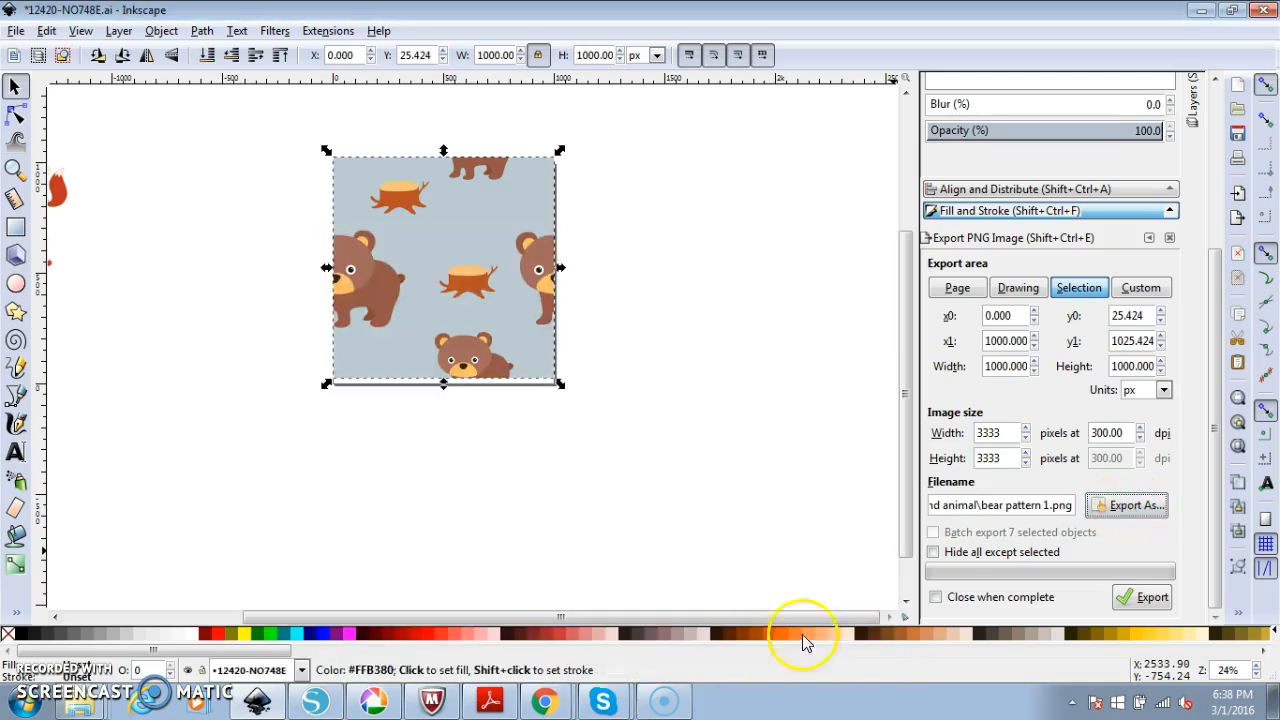
pyautogui.click(1130, 604)
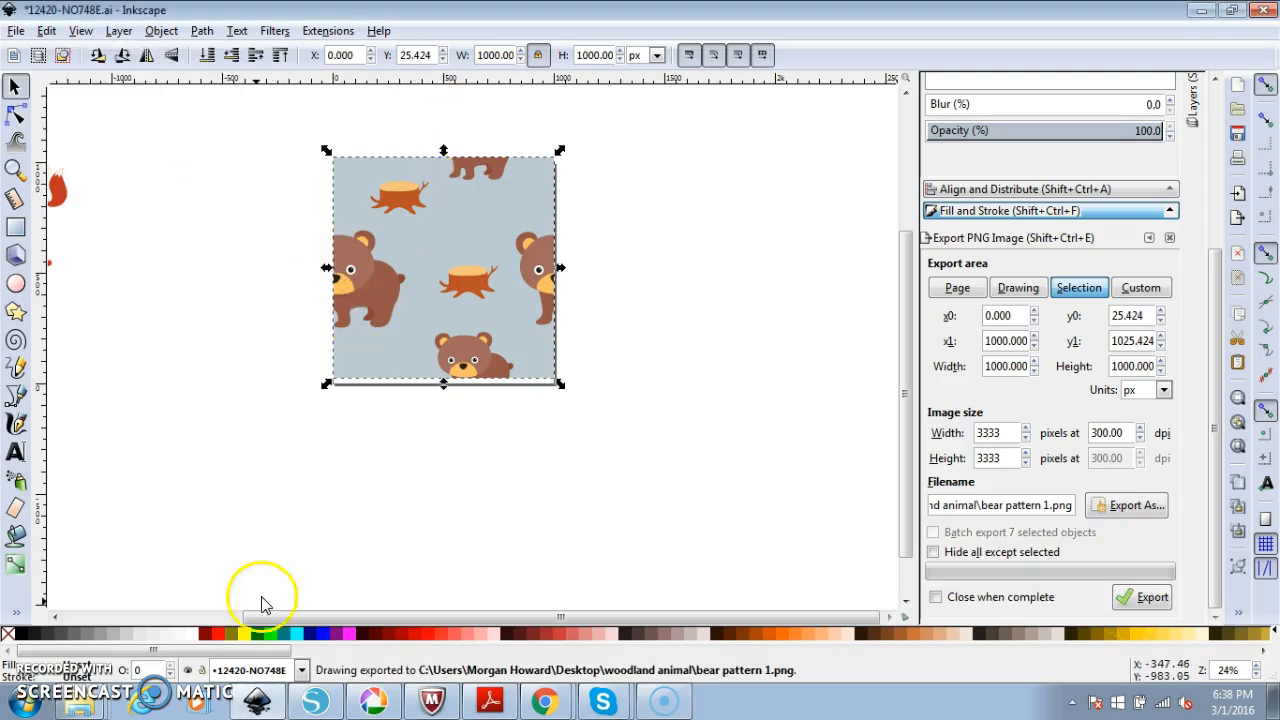
# Switch to Windows Explorer and check the exported "bear pattern 1" image in the desktop's woodland animal folder
pyautogui.rightClick(80, 705)
pyautogui.click(68, 662)
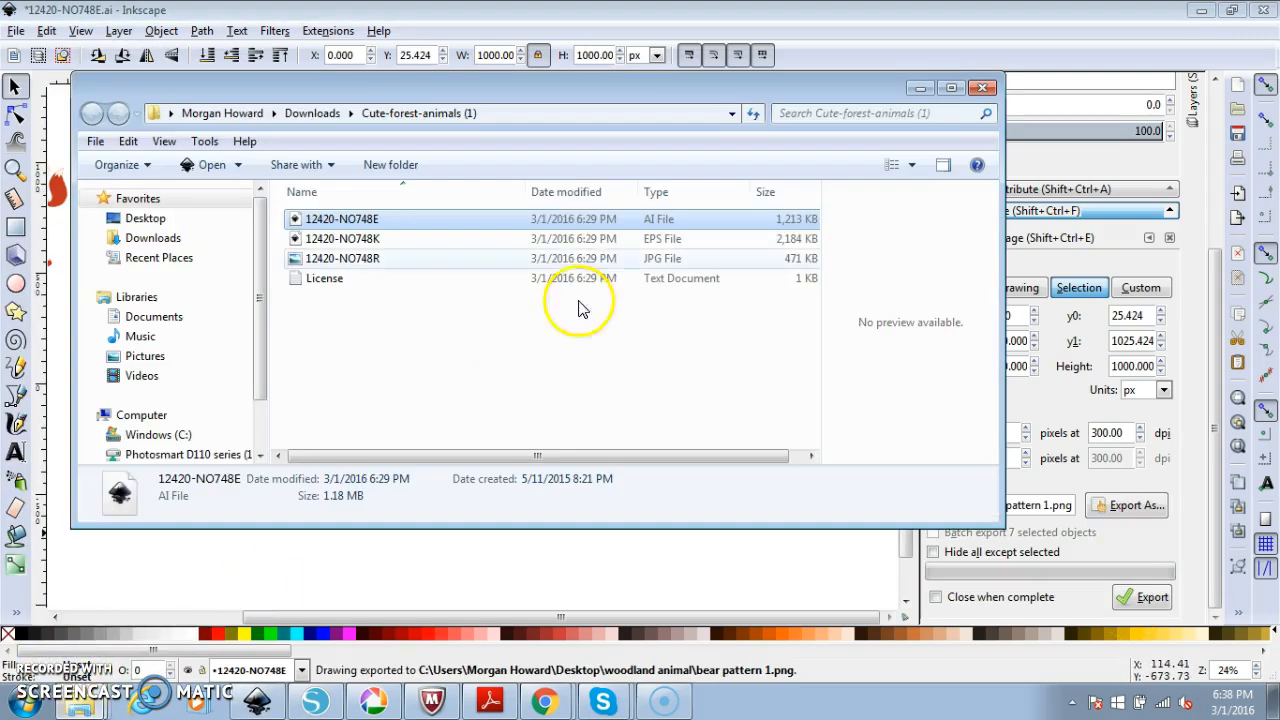
pyautogui.click(186, 220)
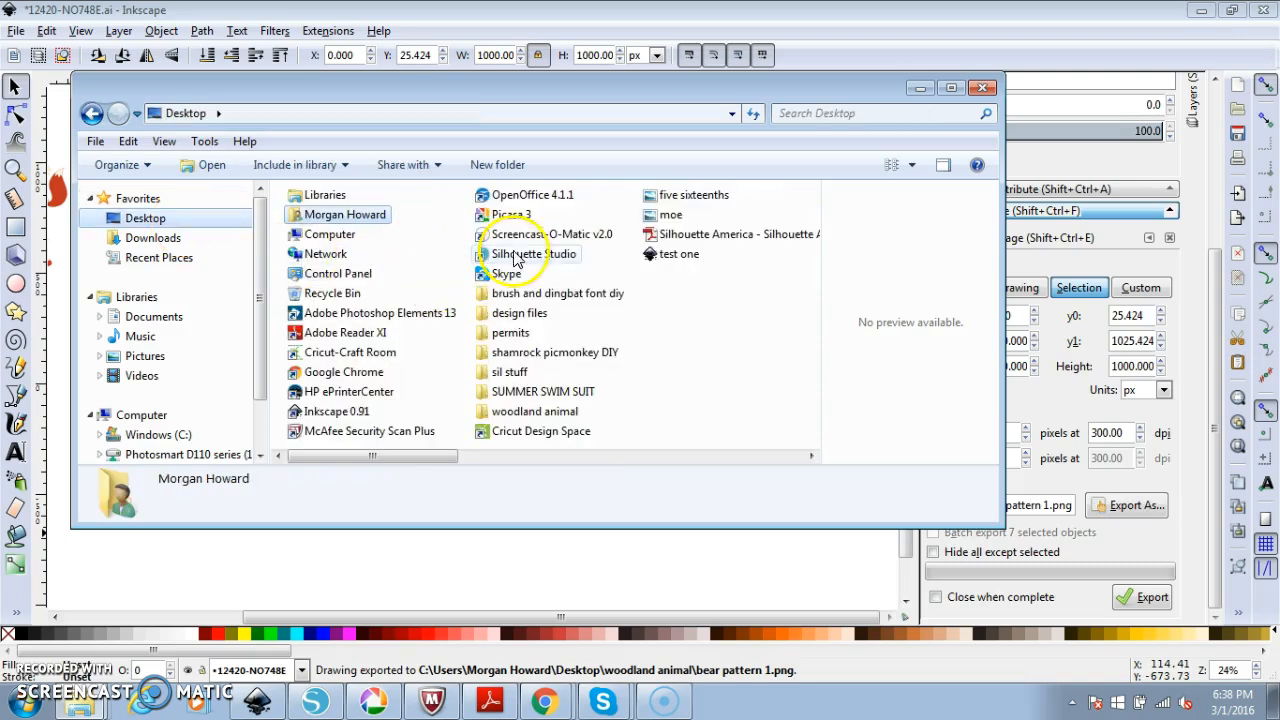
pyautogui.doubleClick(565, 410)
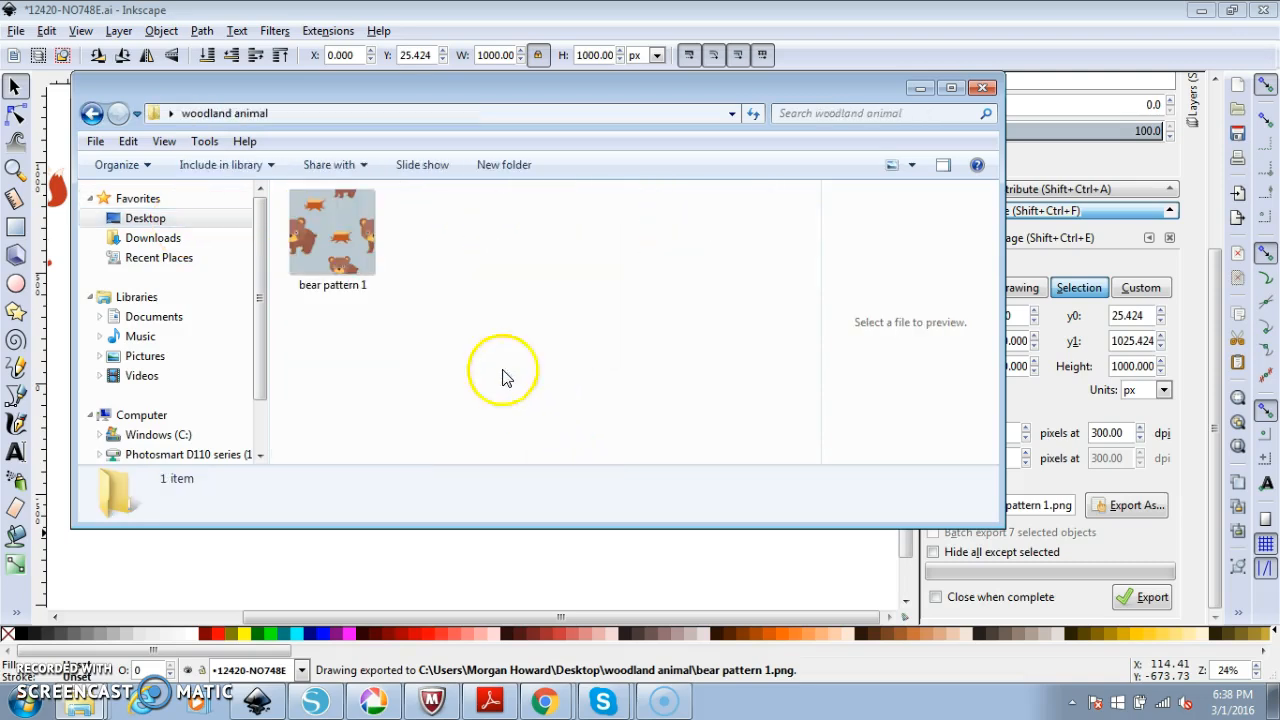
pyautogui.click(322, 216)
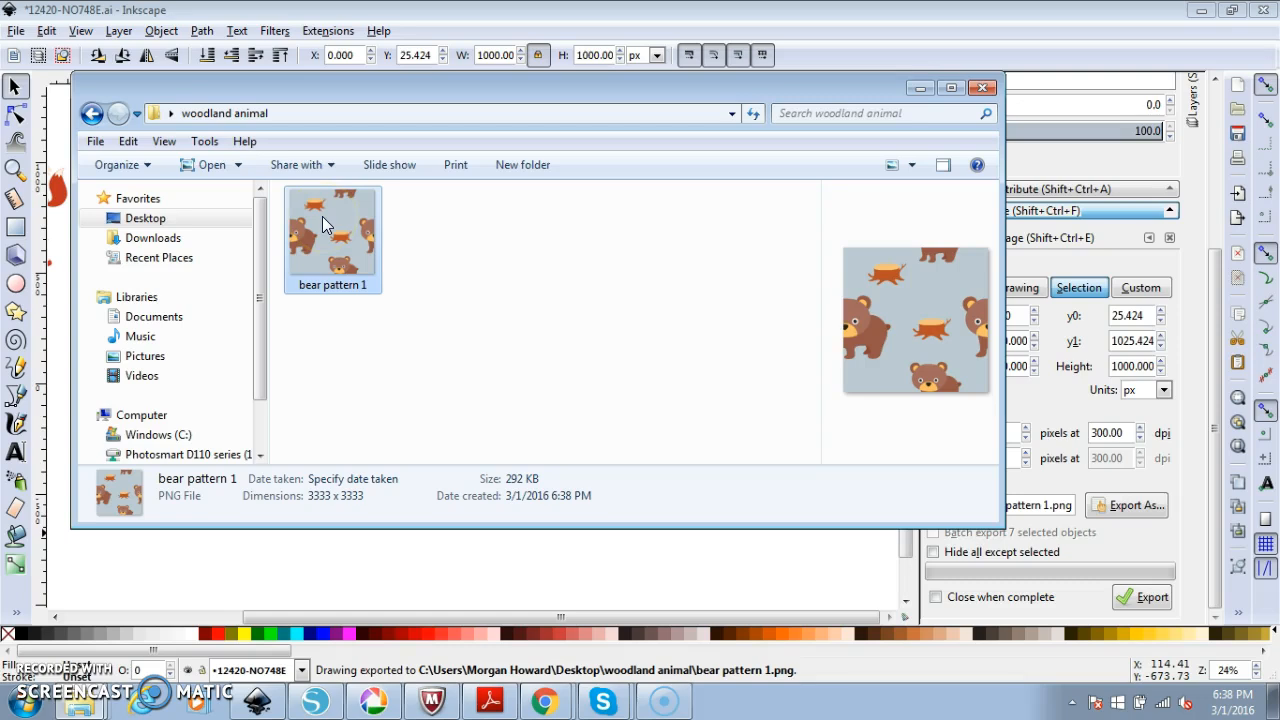
pyautogui.click(337, 380)
pyautogui.click(337, 229)
pyautogui.click(461, 577)
# Move the bear tile off the page, well clear to its right, at about X 2158, Y -887 px
pyautogui.click(387, 336)
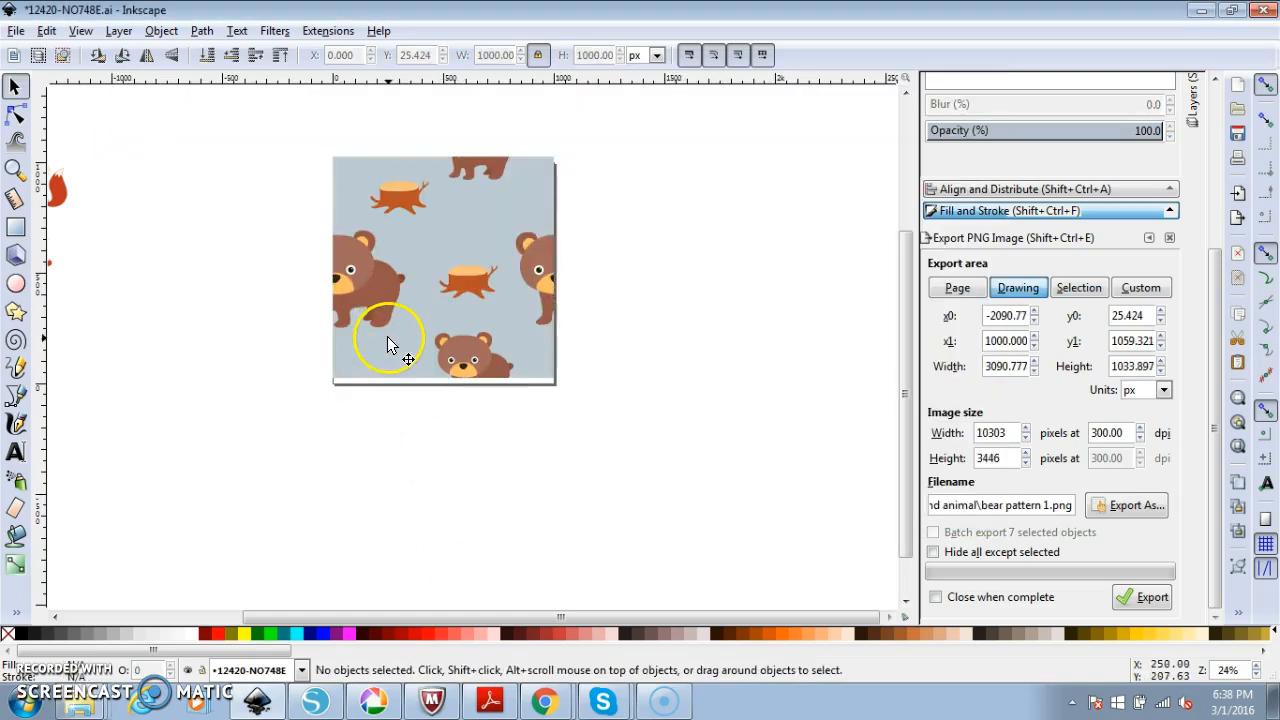
pyautogui.click(387, 336)
pyautogui.moveTo(393, 290)
pyautogui.mouseDown()
pyautogui.moveTo(1010, 468)
pyautogui.moveTo(853, 459)
pyautogui.mouseUp()
pyautogui.moveTo(714, 601)
pyautogui.mouseDown()
pyautogui.moveTo(613, 618)
pyautogui.moveTo(400, 614)
pyautogui.moveTo(237, 580)
pyautogui.moveTo(234, 557)
pyautogui.mouseUp()
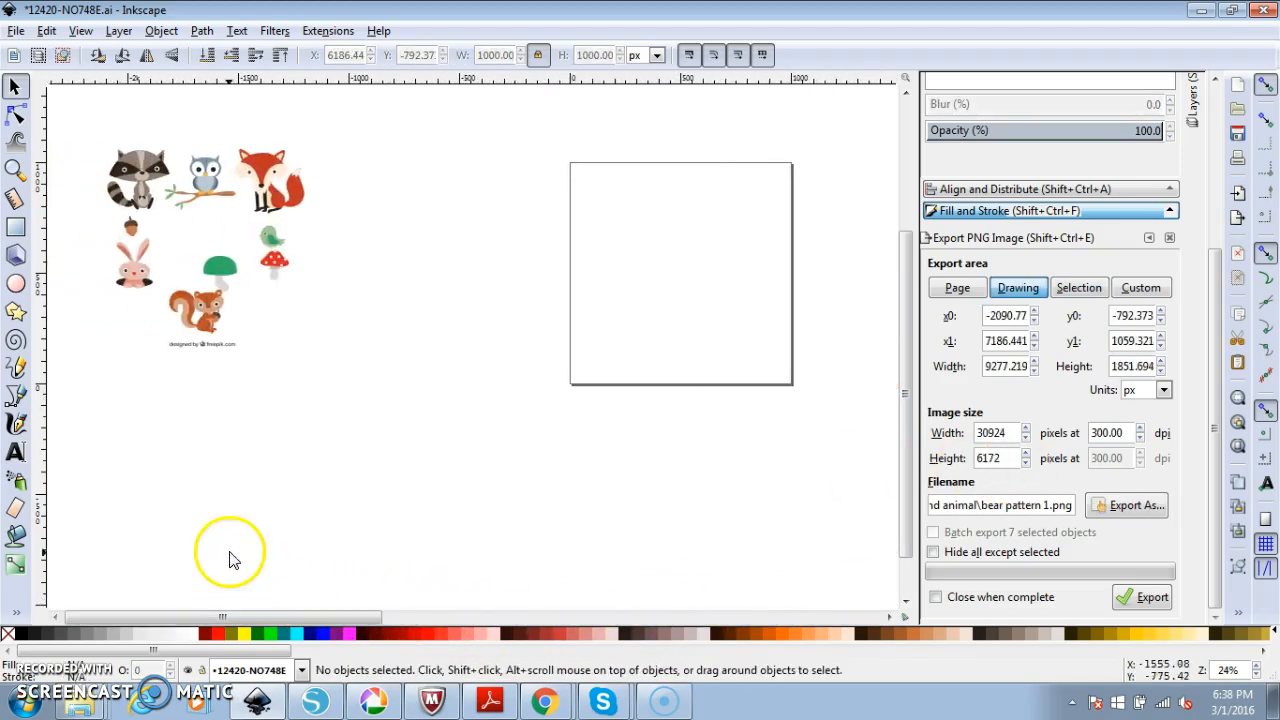
pyautogui.click(1257, 676)
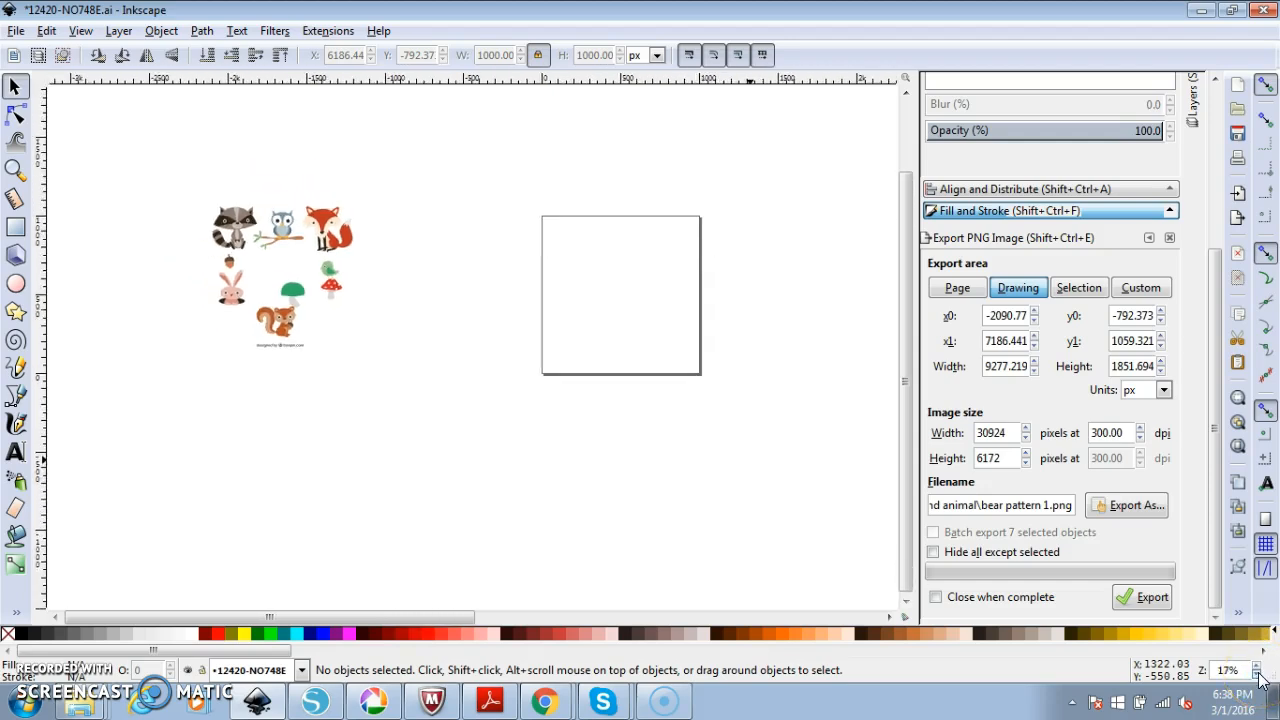
pyautogui.moveTo(486, 614); pyautogui.dragTo(795, 610)
pyautogui.moveTo(870, 430); pyautogui.dragTo(270, 444)
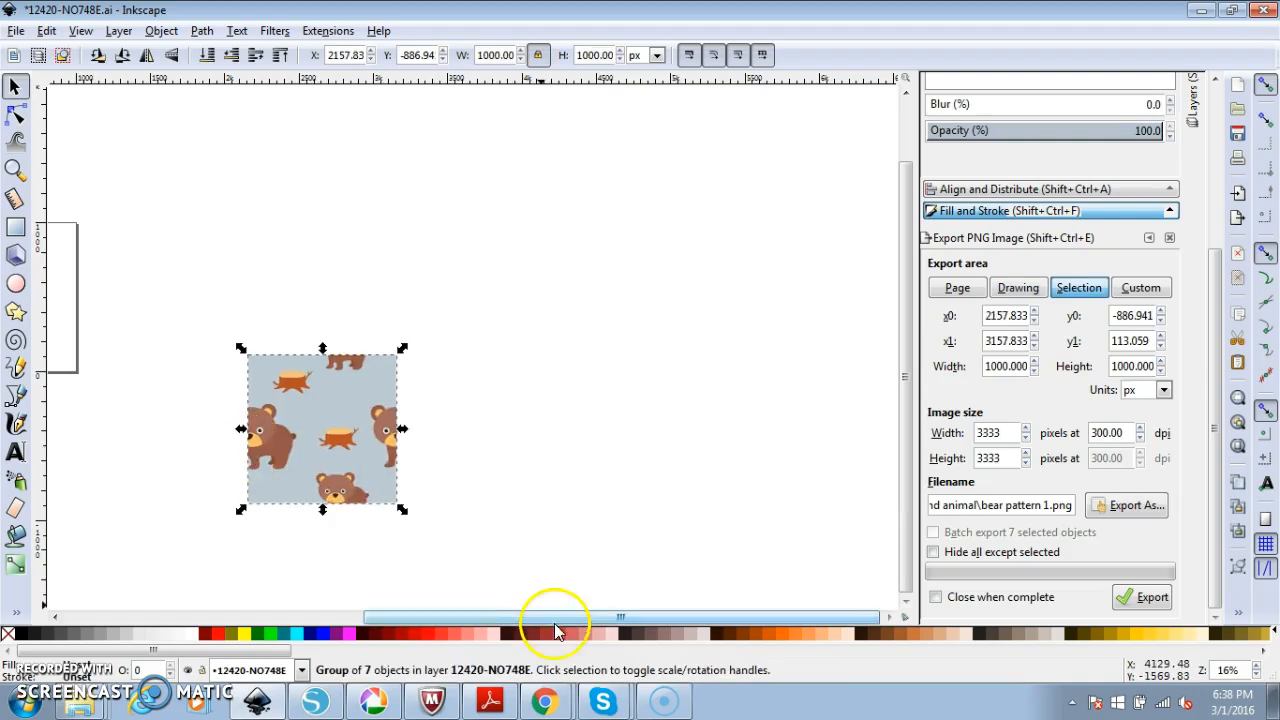
pyautogui.moveTo(573, 627); pyautogui.dragTo(263, 586)
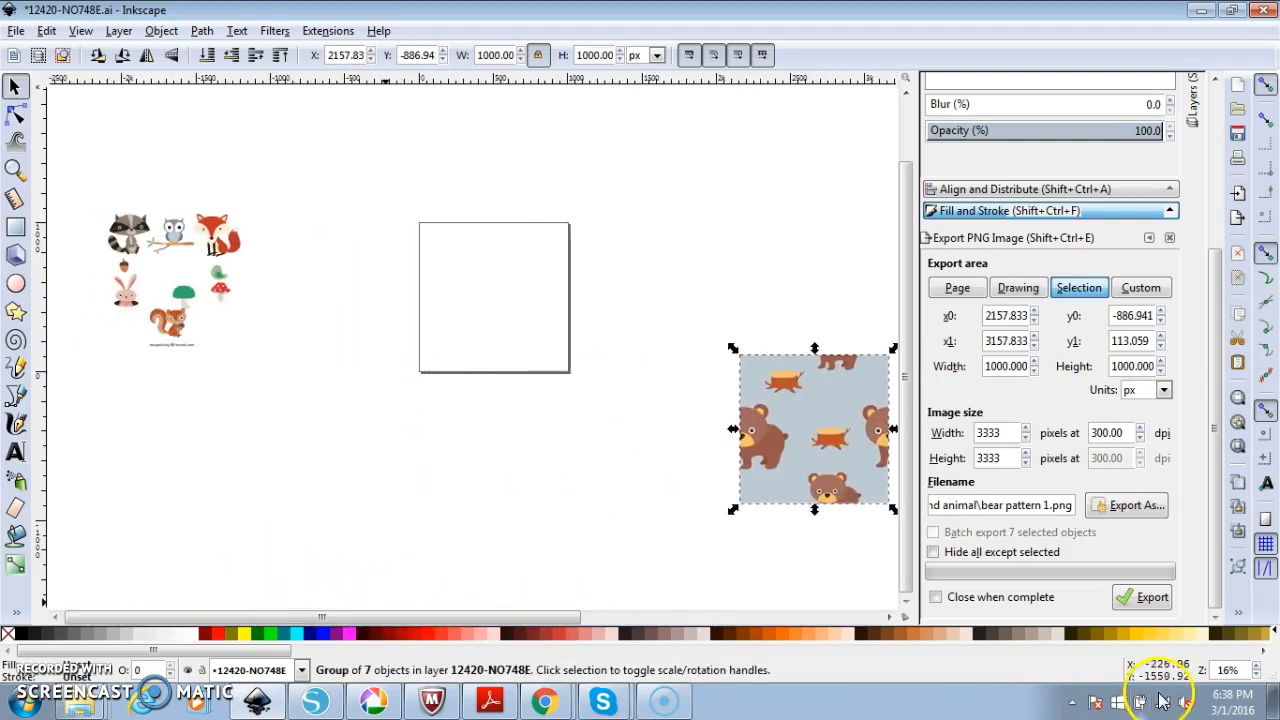
pyautogui.click(1258, 664)
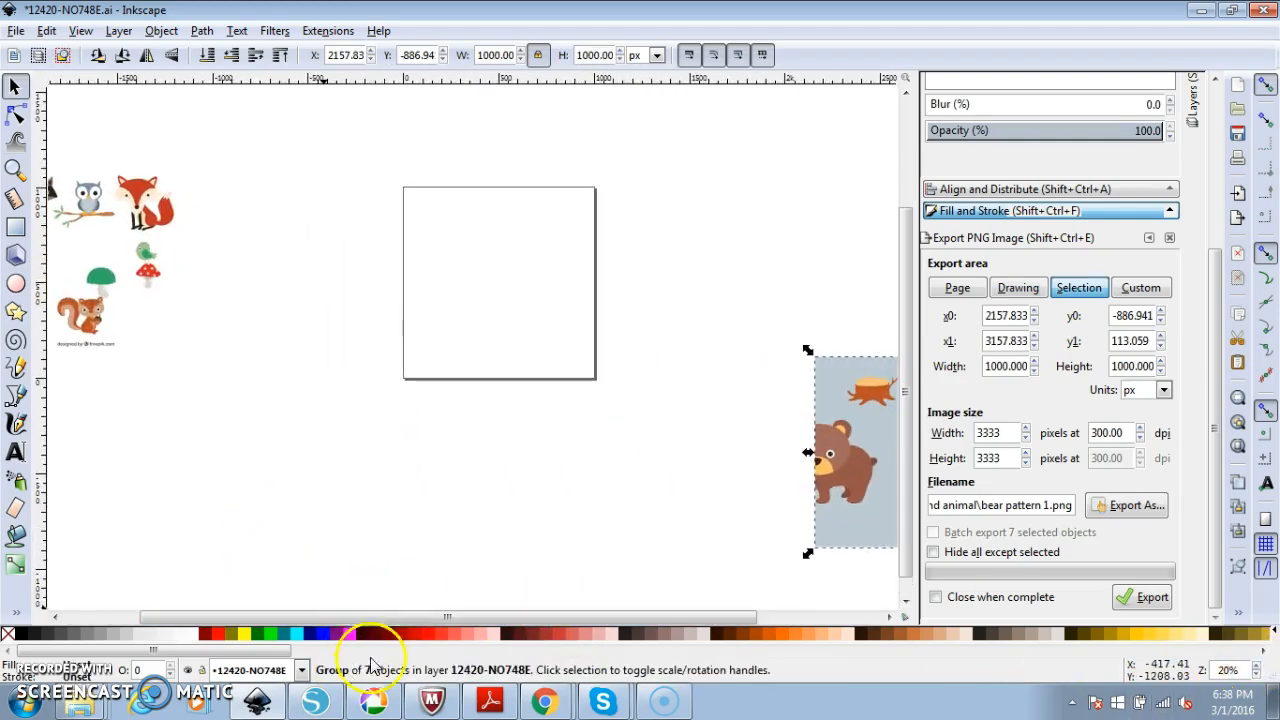
pyautogui.moveTo(415, 620); pyautogui.dragTo(385, 608)
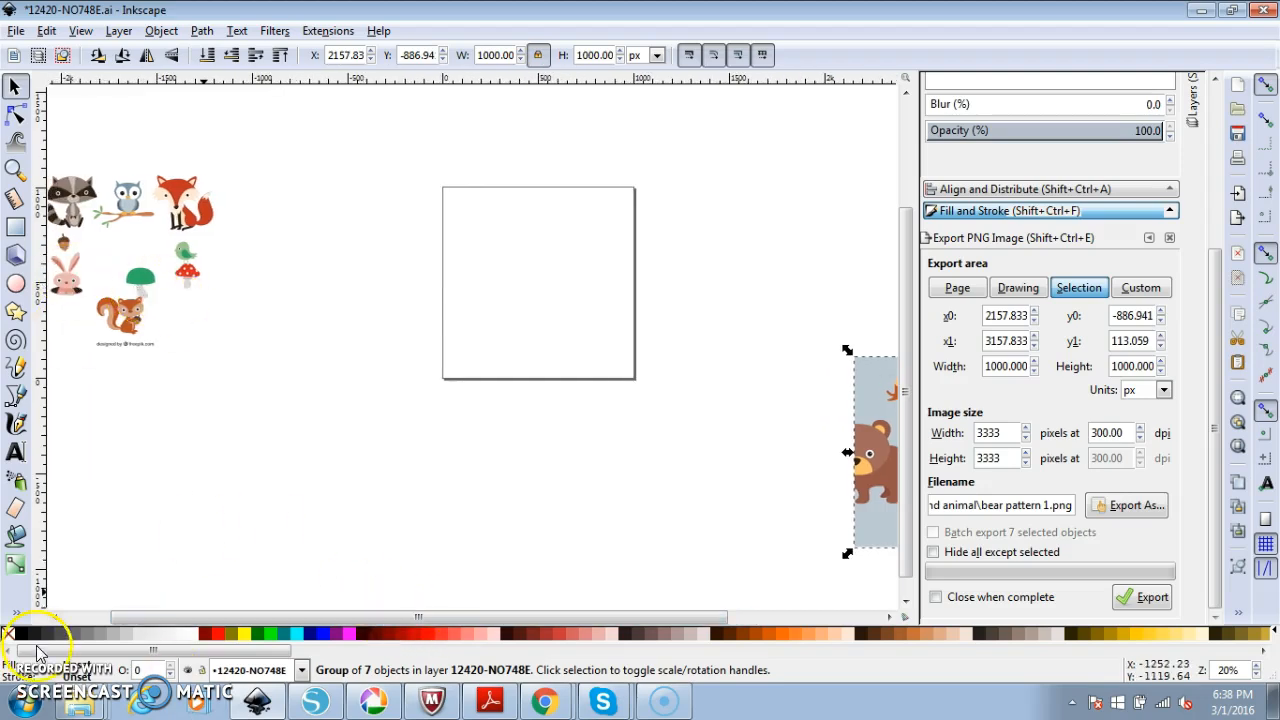
# Draw a rectangle over the page and set its width and height to 1000 px
pyautogui.click(15, 227)
pyautogui.moveTo(357, 151)
pyautogui.mouseDown()
pyautogui.moveTo(609, 455)
pyautogui.moveTo(648, 439)
pyautogui.mouseUp()
pyautogui.click(15, 87)
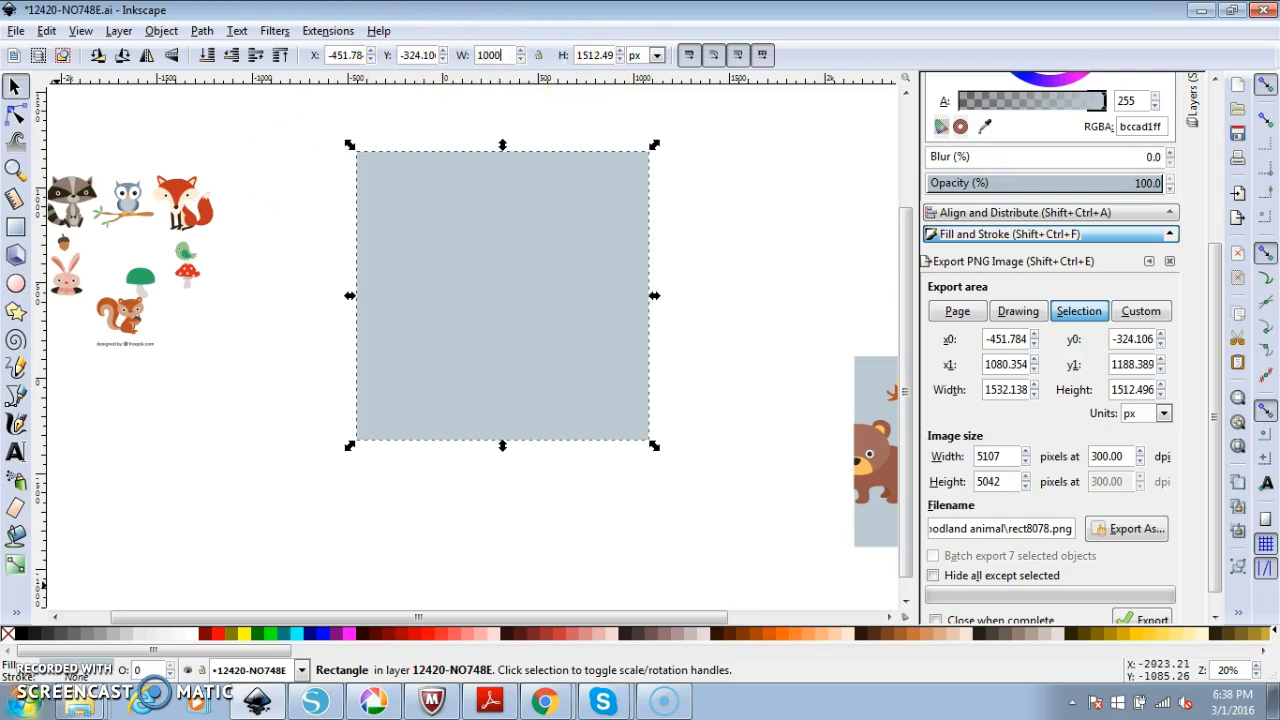
pyautogui.press('Tab')
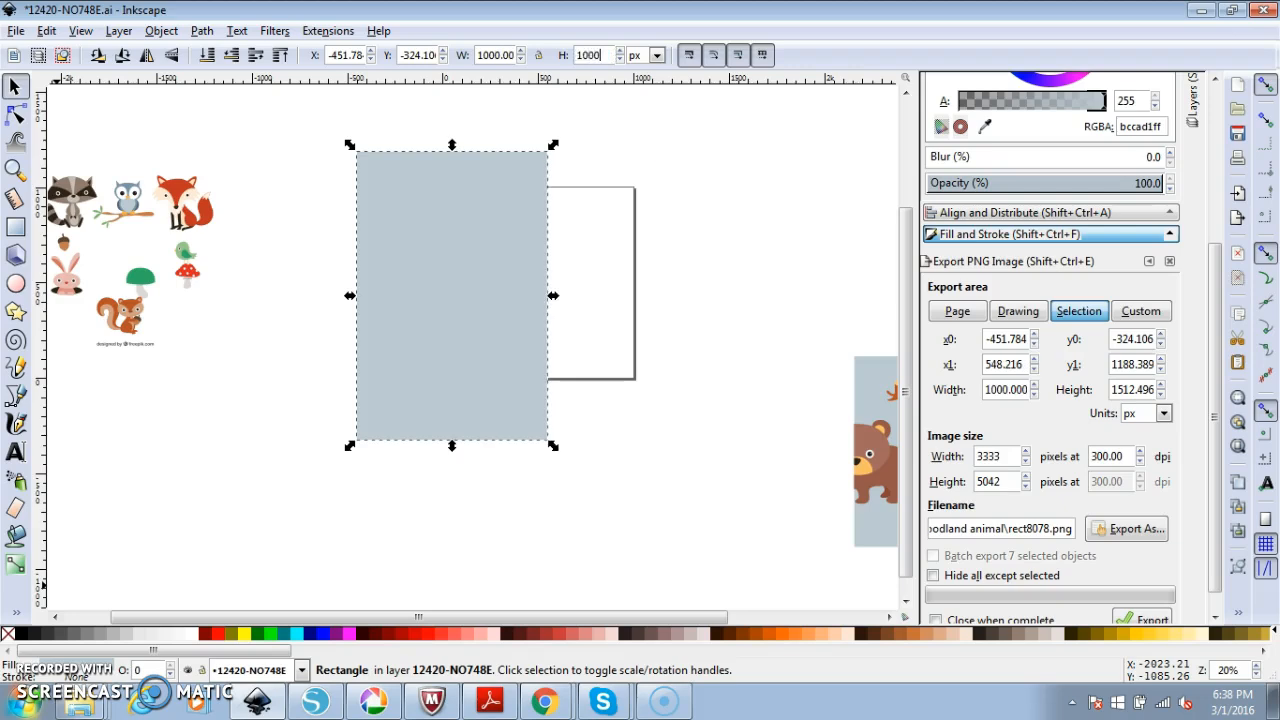
pyautogui.write('1000')
pyautogui.press('Return')
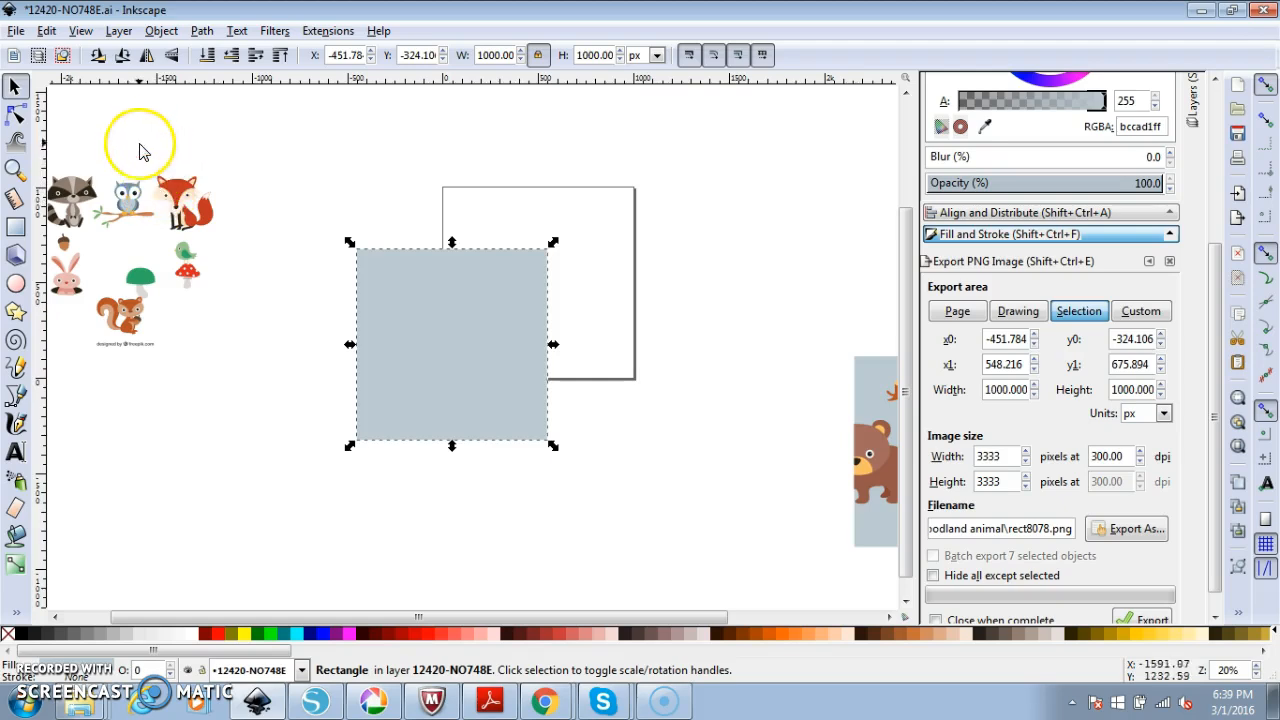
# Ungroup the forest animal artwork, including the nested group holding the raccoon, owl and fox
pyautogui.moveTo(263, 245); pyautogui.dragTo(195, 195)
pyautogui.rightClick(173, 192)
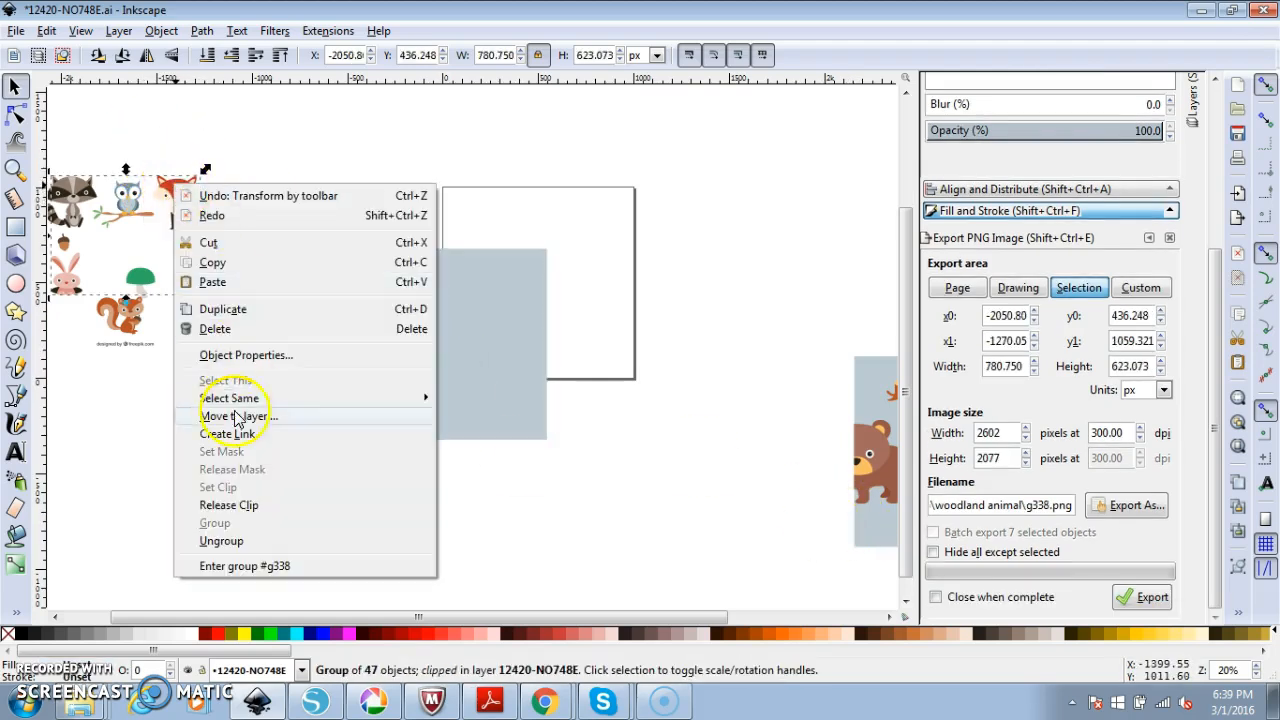
pyautogui.click(253, 540)
pyautogui.click(220, 292)
pyautogui.rightClick(186, 222)
pyautogui.click(189, 224)
pyautogui.click(192, 227)
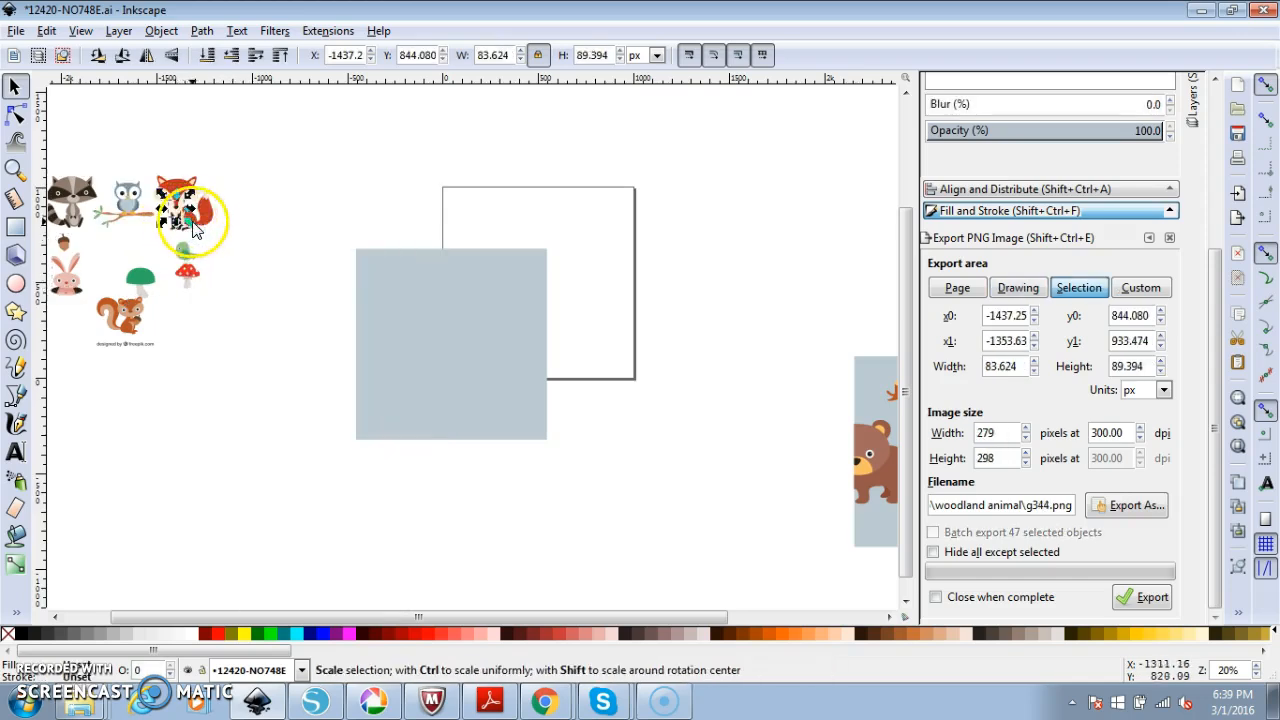
pyautogui.click(192, 227)
pyautogui.rightClick(207, 225)
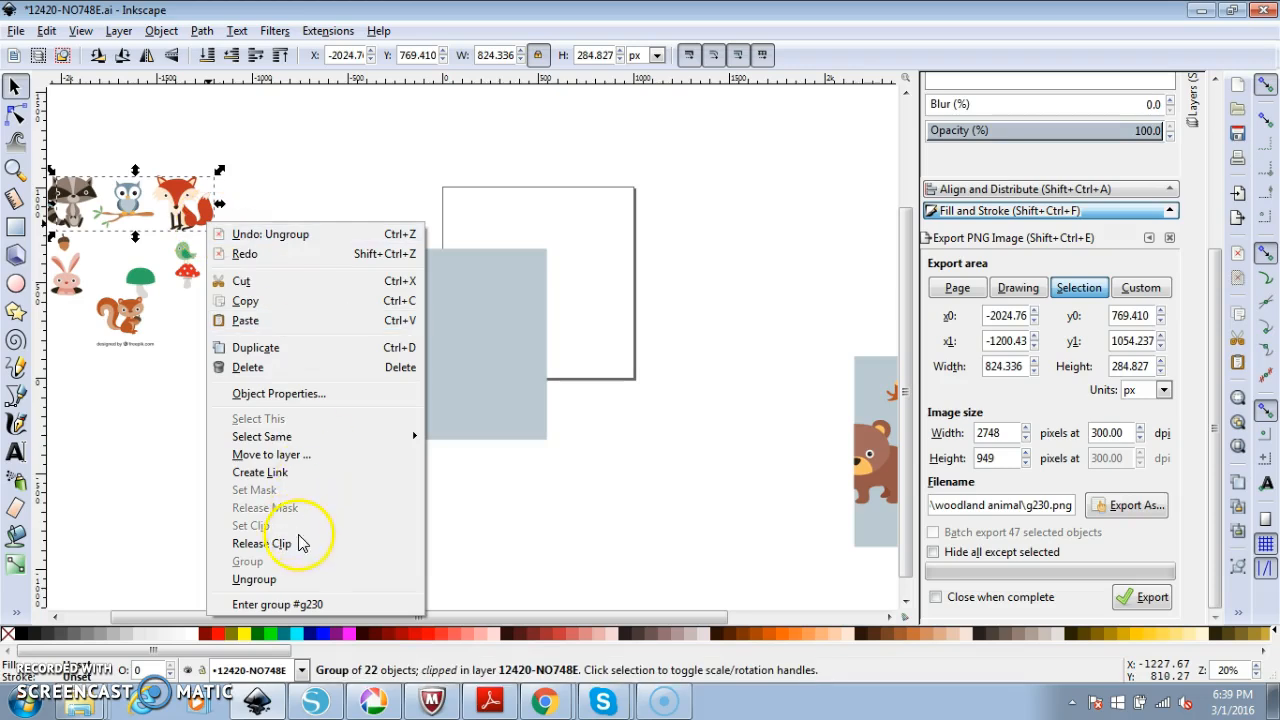
pyautogui.click(300, 580)
# Group all the parts of the fox and move it onto the left edge of the new square
pyautogui.click(270, 259)
pyautogui.moveTo(270, 259); pyautogui.dragTo(108, 137)
pyautogui.click(265, 250)
pyautogui.moveTo(265, 250); pyautogui.dragTo(157, 145)
pyautogui.moveTo(178, 188); pyautogui.dragTo(344, 355)
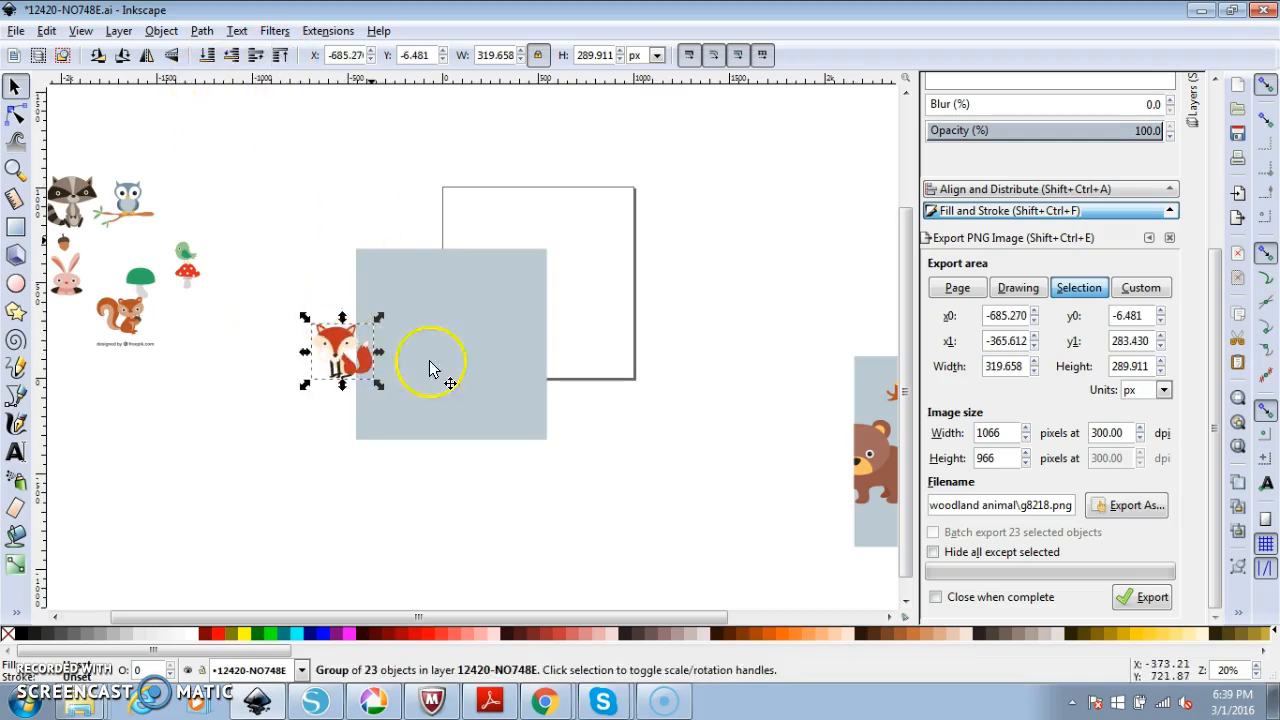
# Change the square's flat fill from blue-grey to a golden orange with the colour wheel
pyautogui.click(400, 369)
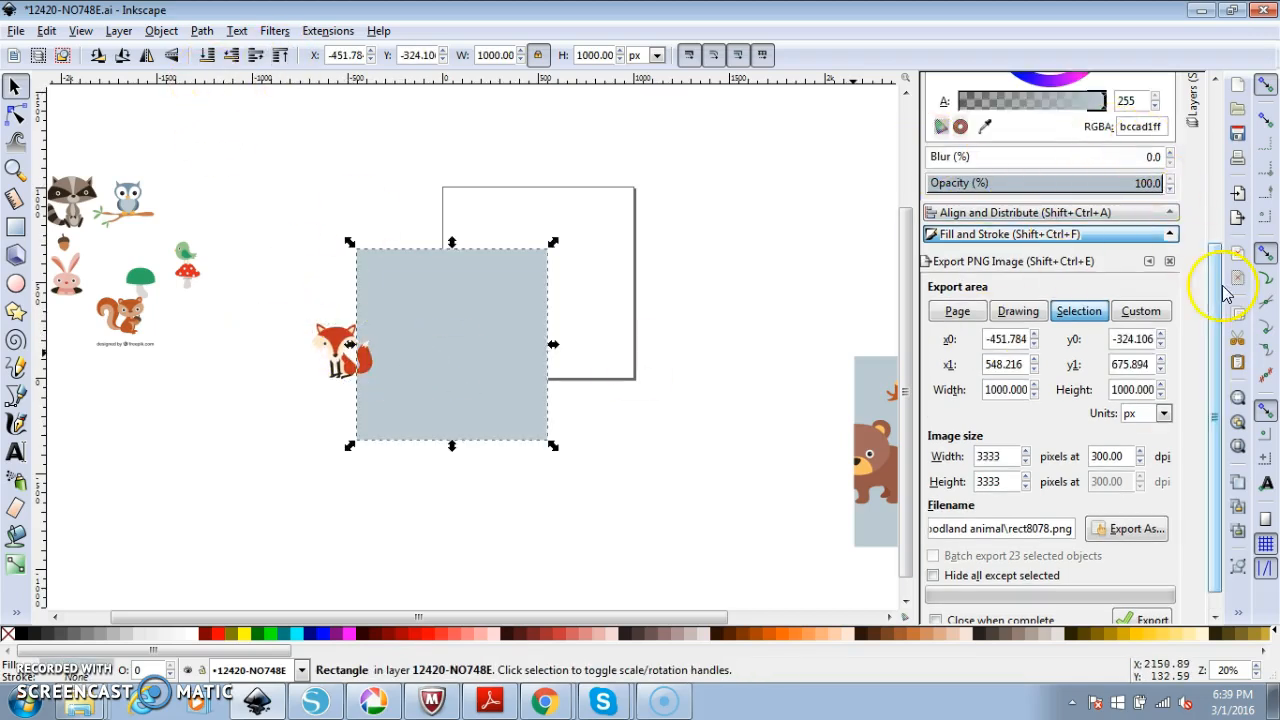
pyautogui.moveTo(1214, 271); pyautogui.dragTo(1166, 86)
pyautogui.click(984, 369)
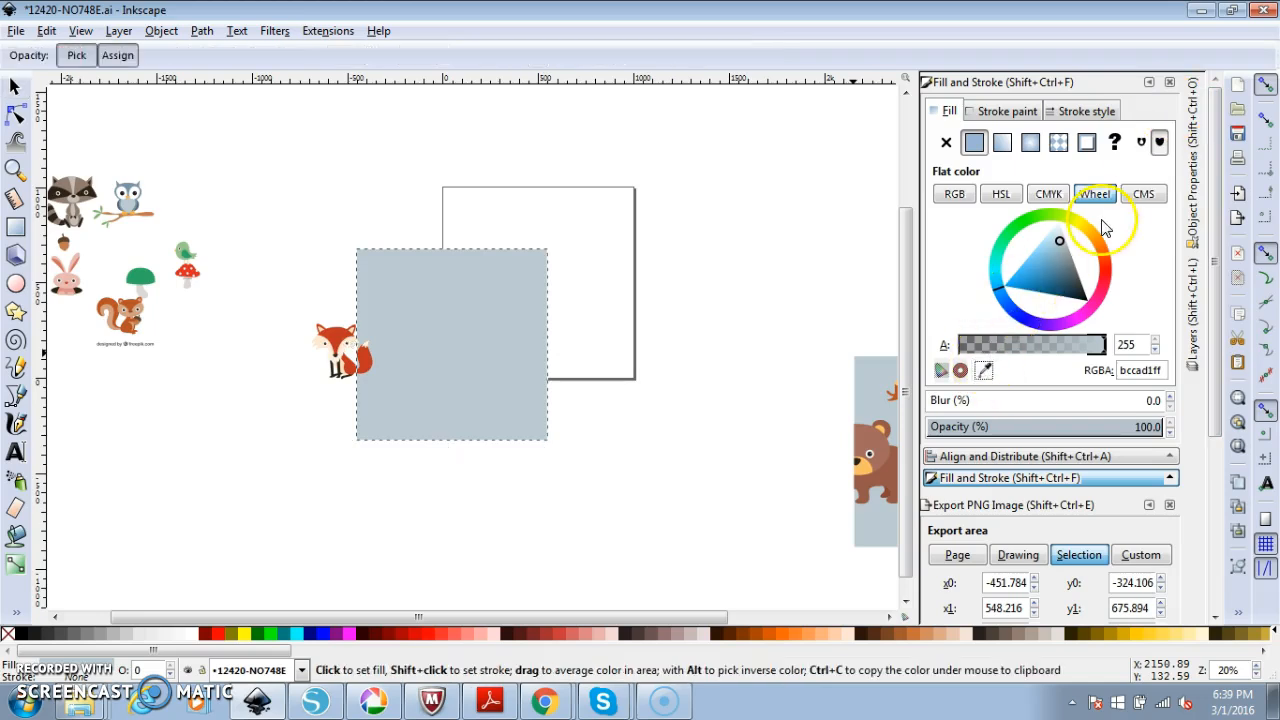
pyautogui.click(984, 369)
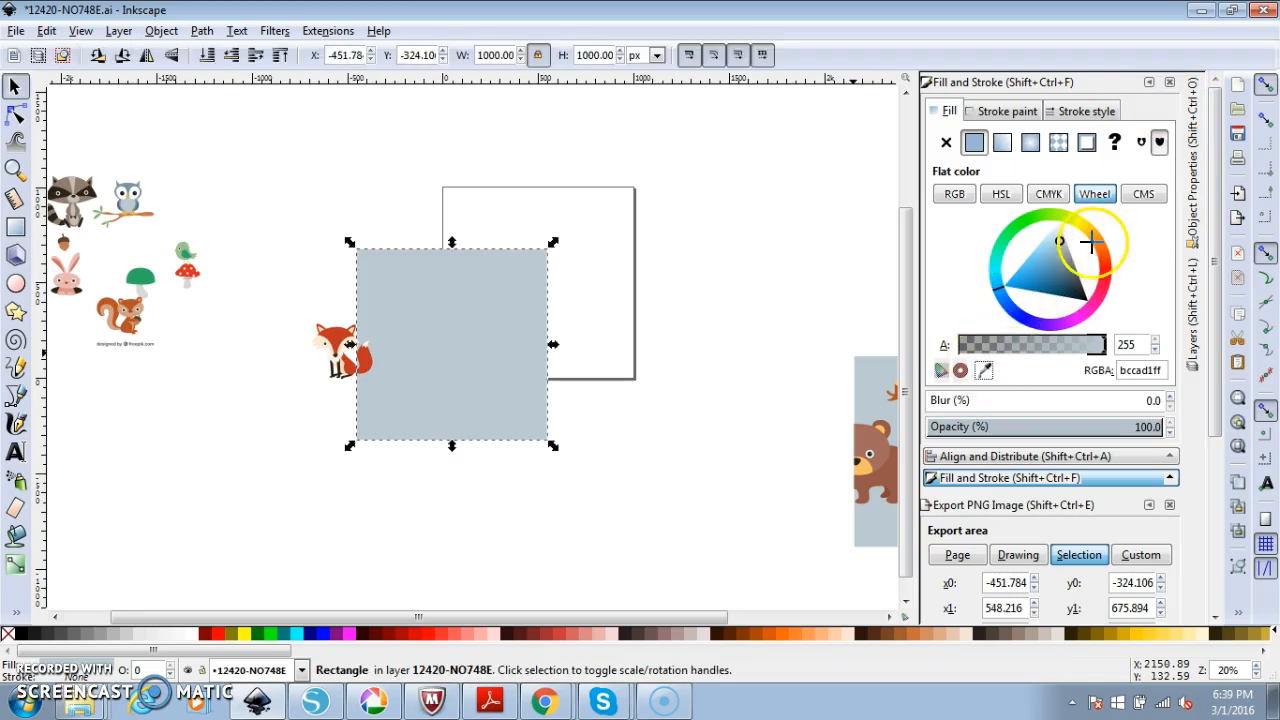
pyautogui.click(1092, 243)
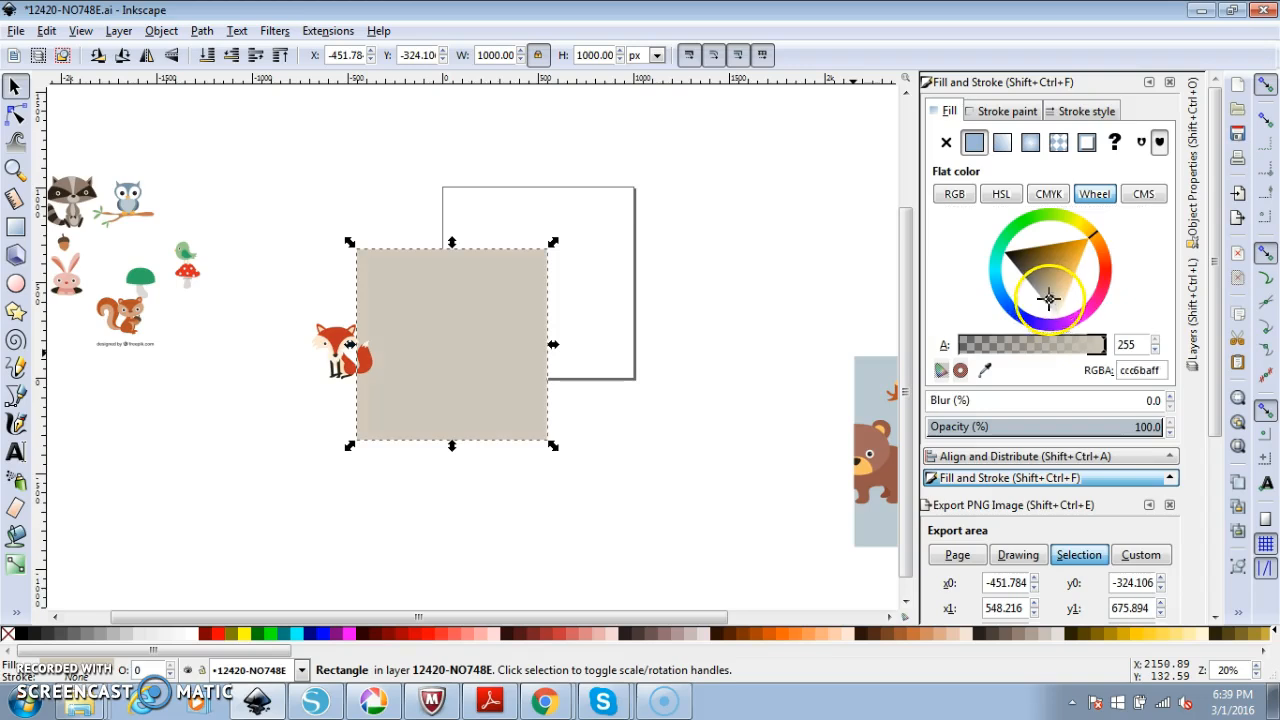
pyautogui.click(1068, 264)
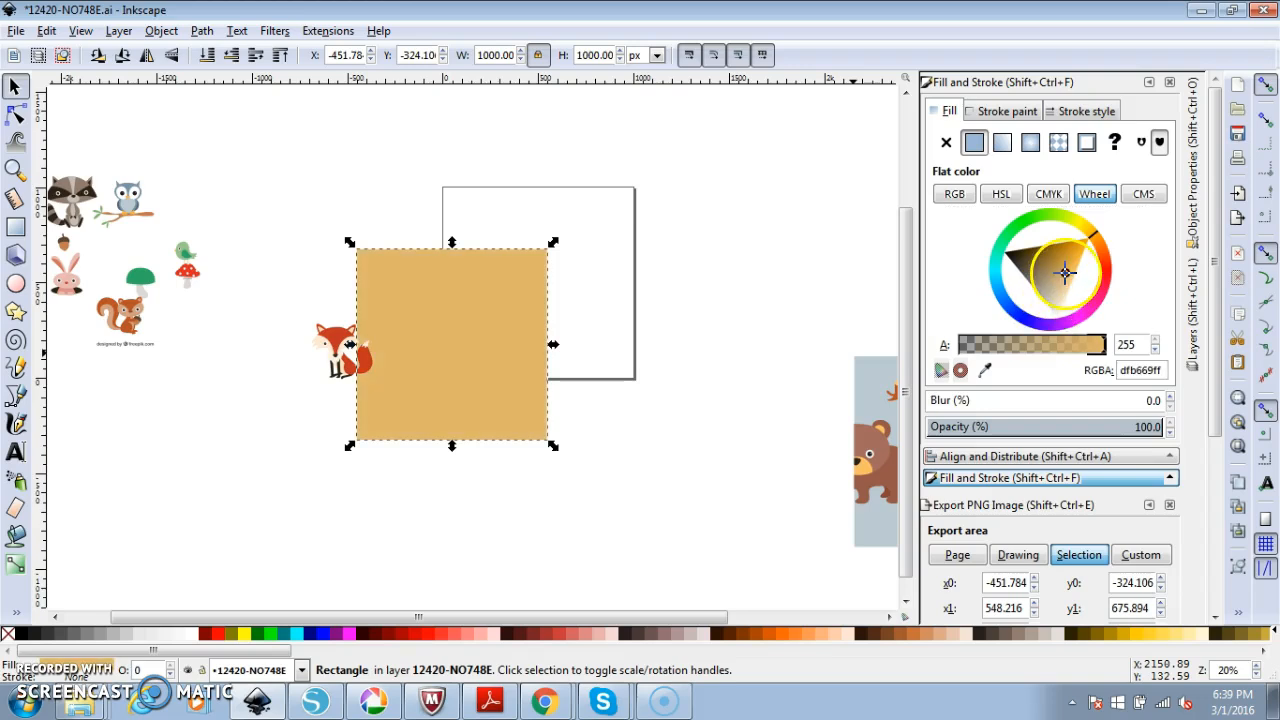
# Enlarge the fox to about 546 × 495 px and place it overlapping the square's lower-left corner
pyautogui.click(620, 409)
pyautogui.click(330, 371)
pyautogui.moveTo(378, 385); pyautogui.dragTo(399, 402)
pyautogui.moveTo(351, 360); pyautogui.dragTo(367, 428)
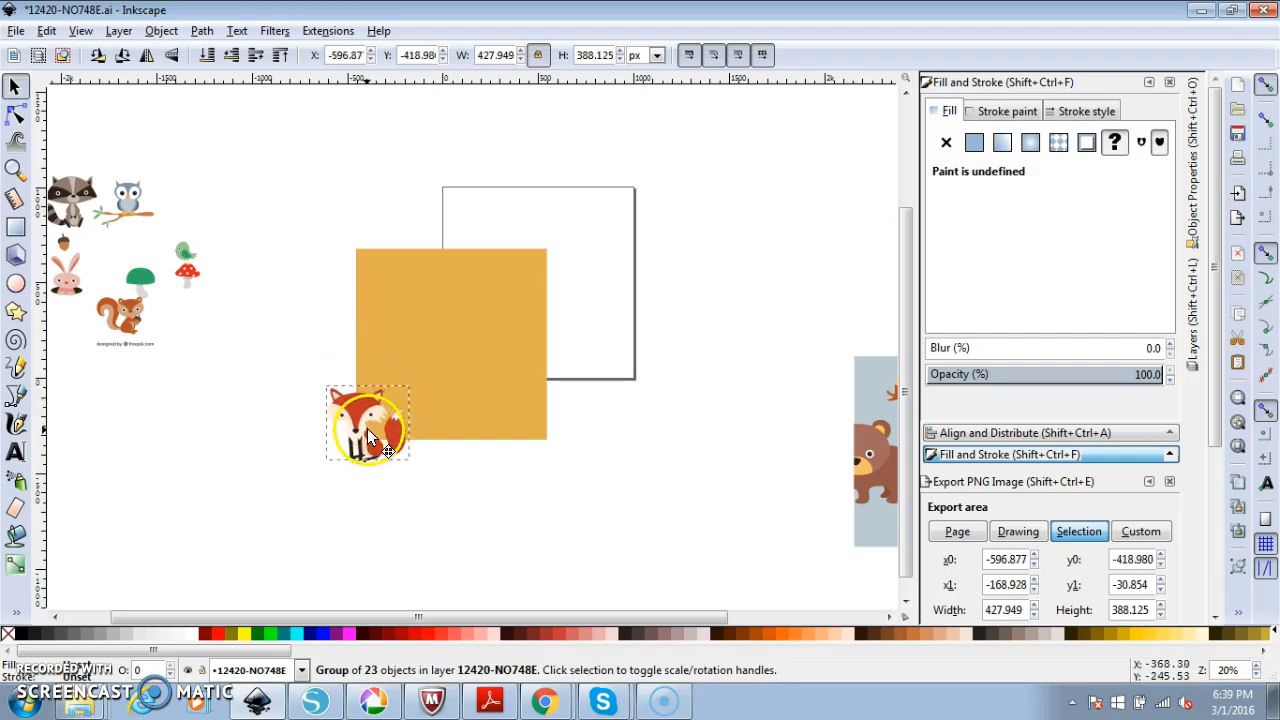
pyautogui.moveTo(409, 469); pyautogui.dragTo(435, 493)
pyautogui.moveTo(383, 444); pyautogui.dragTo(377, 433)
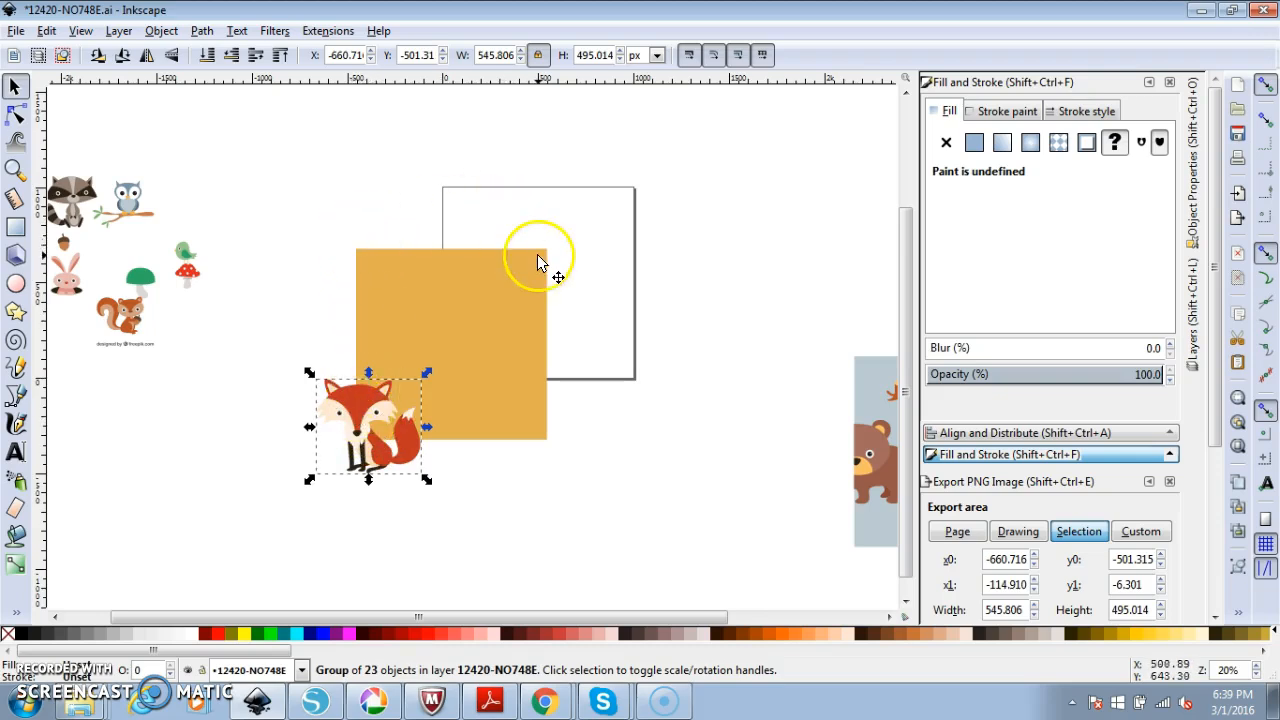
# Duplicate the fox at 1000 px offsets onto the square's other three corners and place one more copy near its centre
pyautogui.press('ctrl')
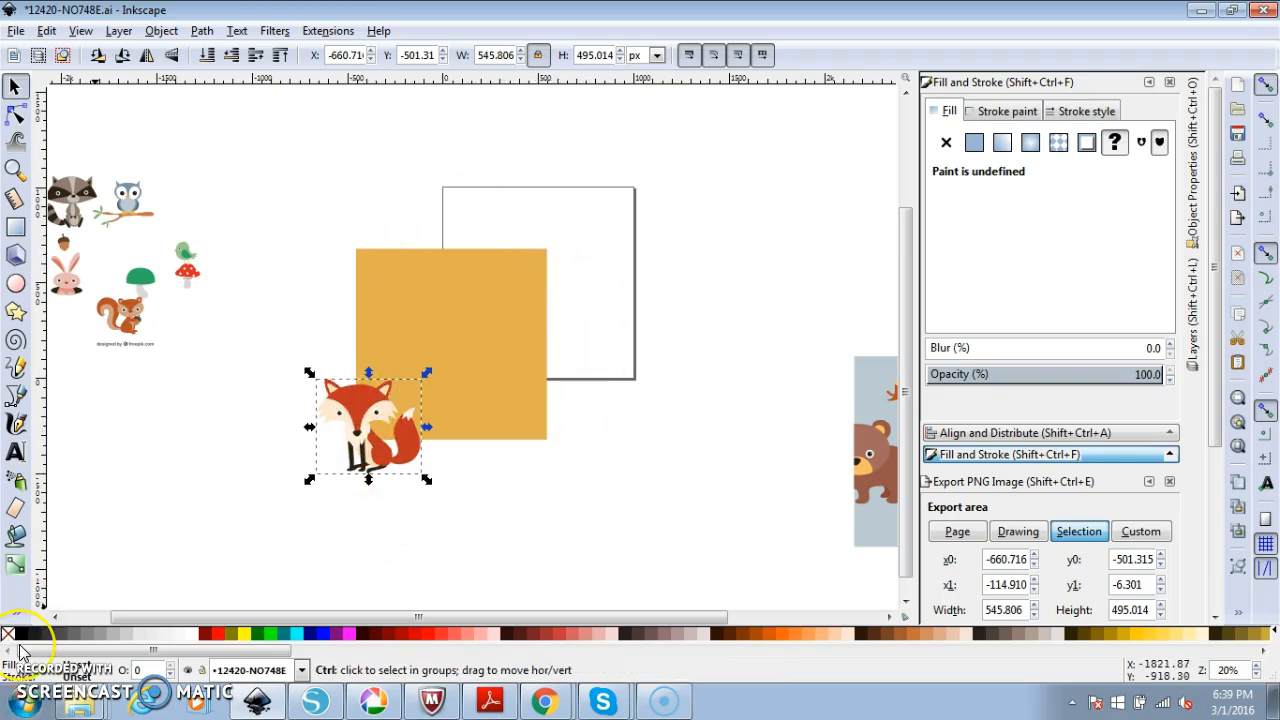
pyautogui.hotkey('ctrl', 'd')
pyautogui.press('Right')
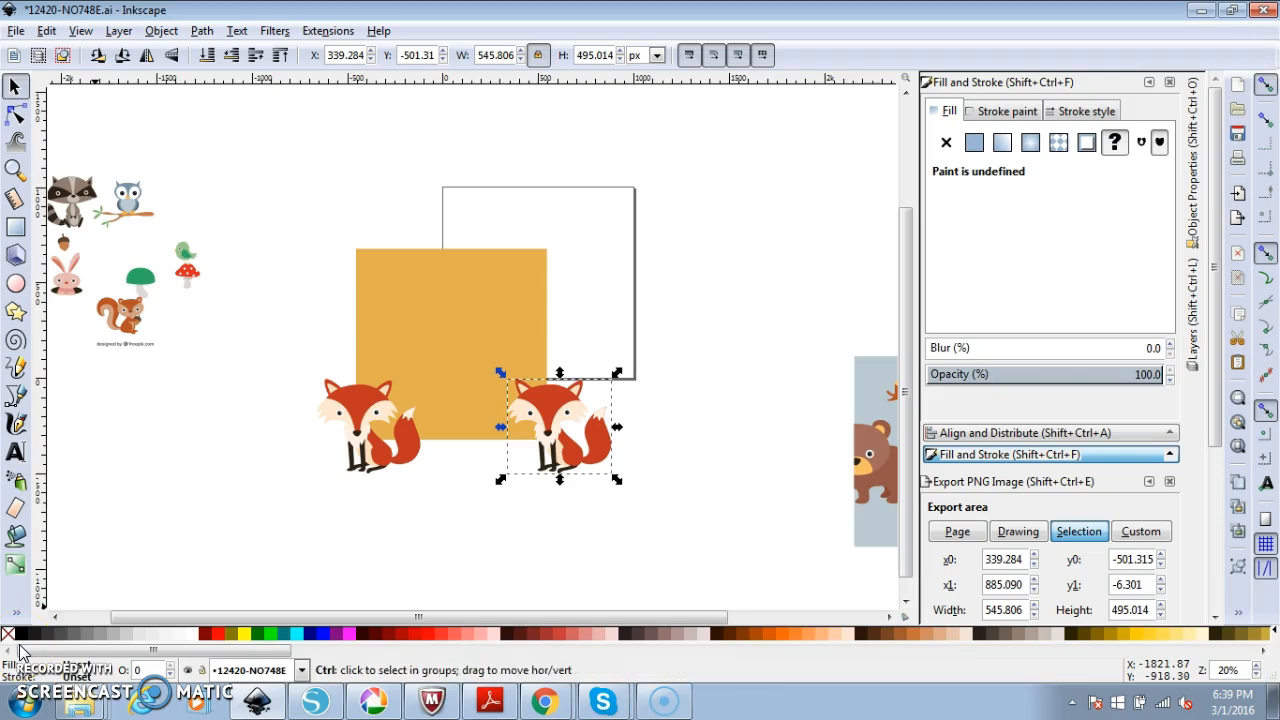
pyautogui.press('Up')
pyautogui.hotkey('ctrl', 'd')
pyautogui.press('Left')
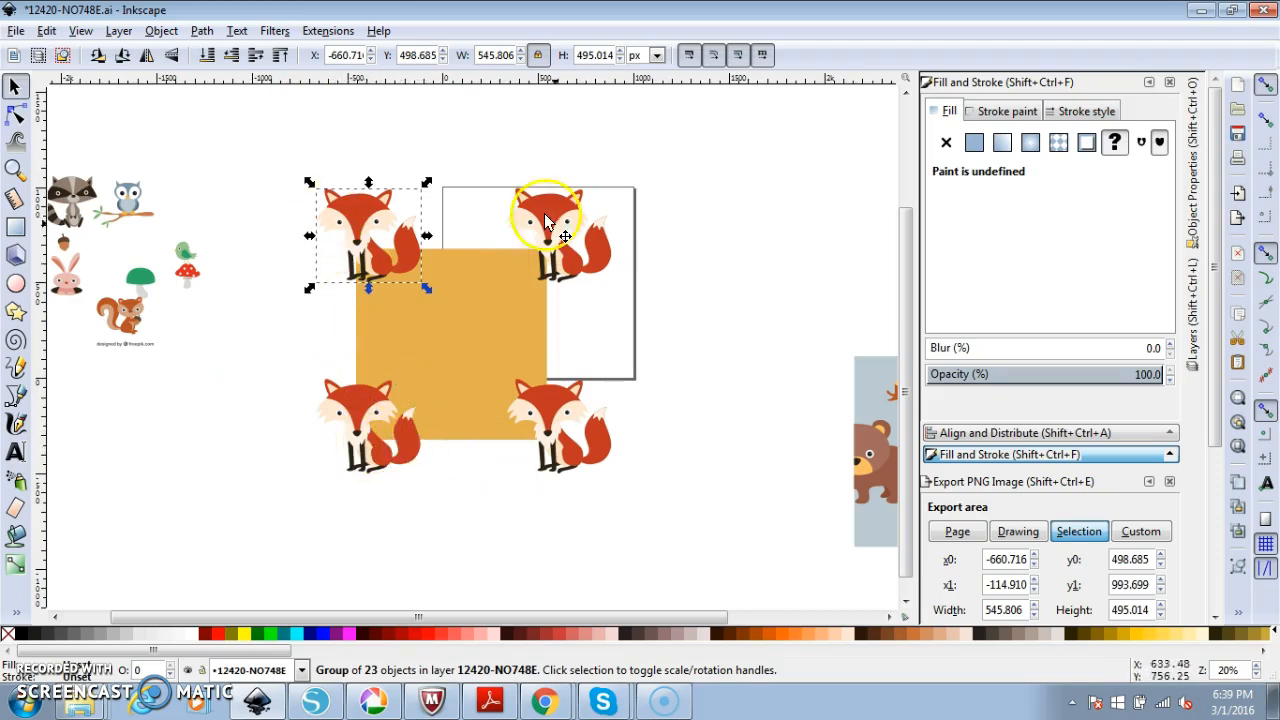
pyautogui.moveTo(436, 342)
pyautogui.mouseDown()
pyautogui.moveTo(469, 354)
pyautogui.moveTo(445, 337)
pyautogui.moveTo(462, 336)
pyautogui.mouseUp()
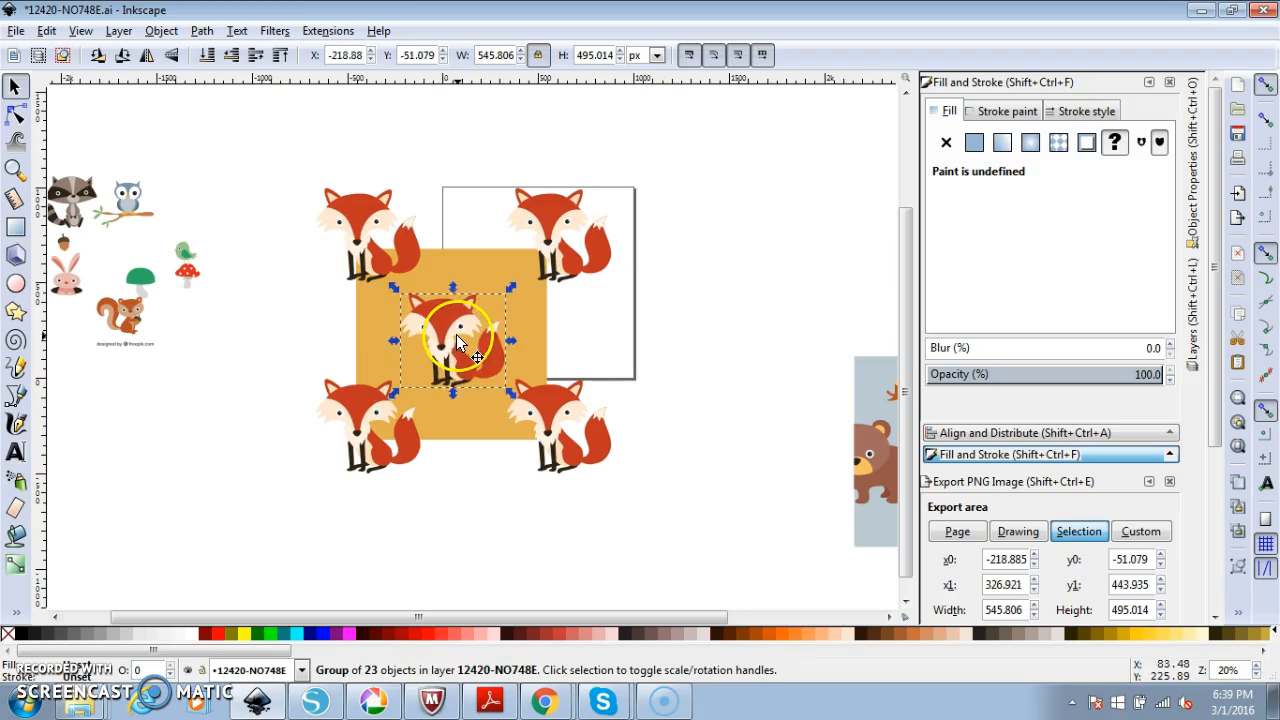
# Raise the orange square to the top, use it to clip all five foxes, and group the clipped pieces
pyautogui.keyDown('ctrl'); pyautogui.click(490, 428); pyautogui.keyUp('ctrl')
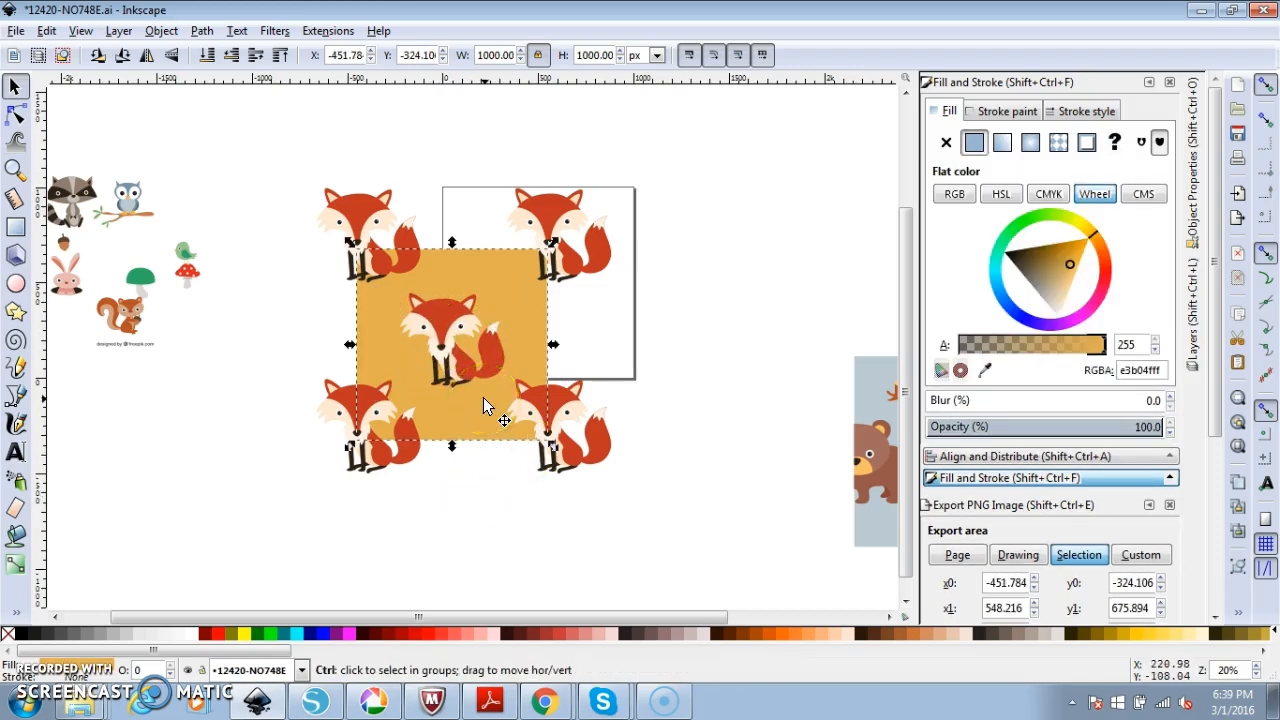
pyautogui.press('Home')
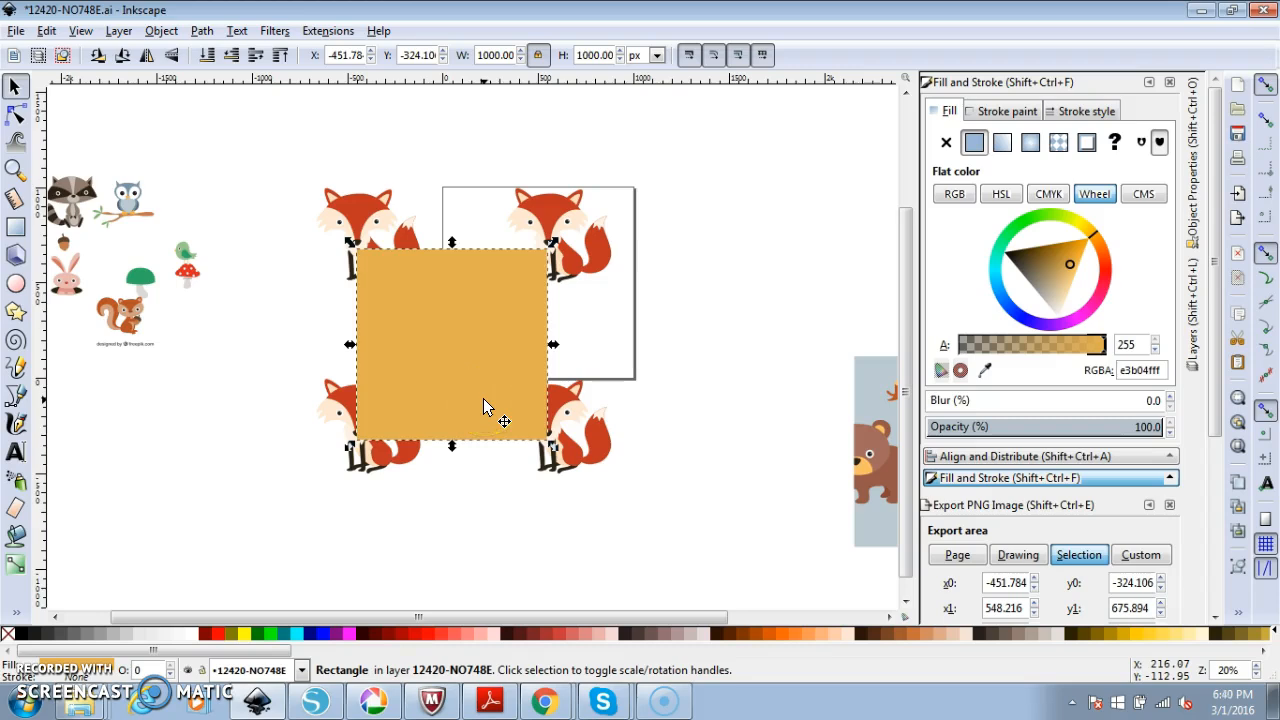
pyautogui.moveTo(277, 155); pyautogui.dragTo(674, 537)
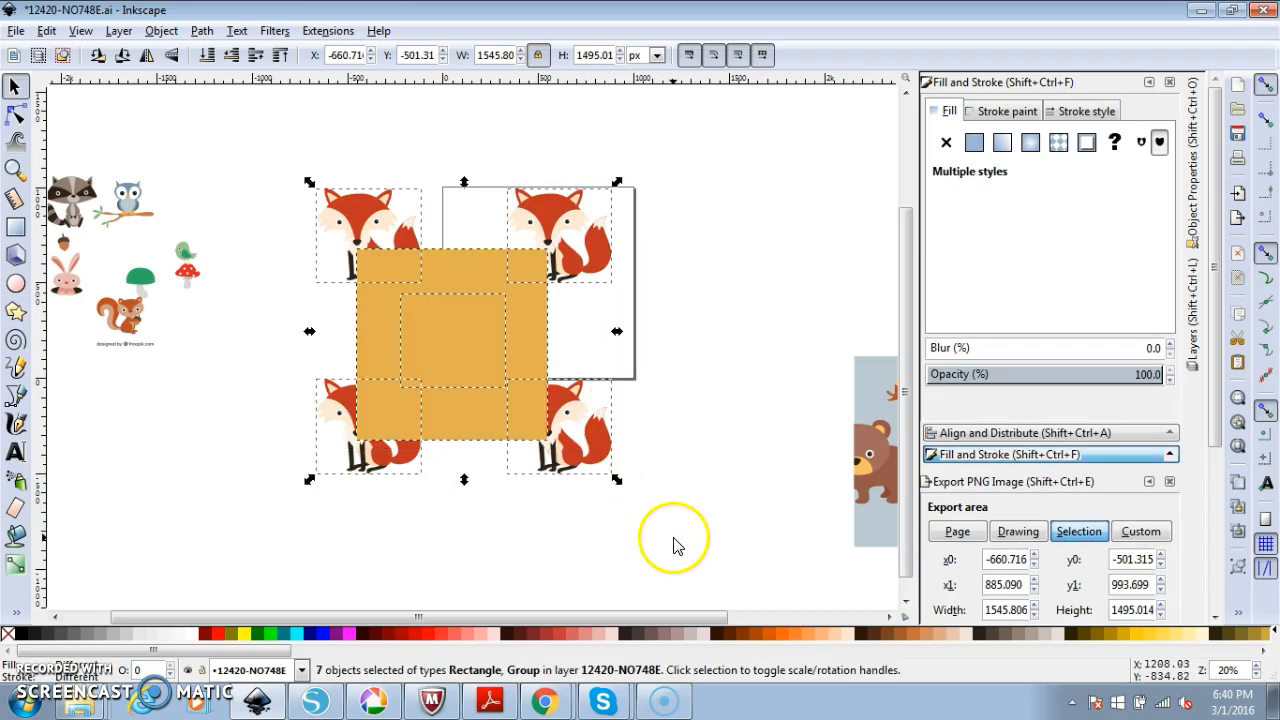
pyautogui.rightClick(446, 340)
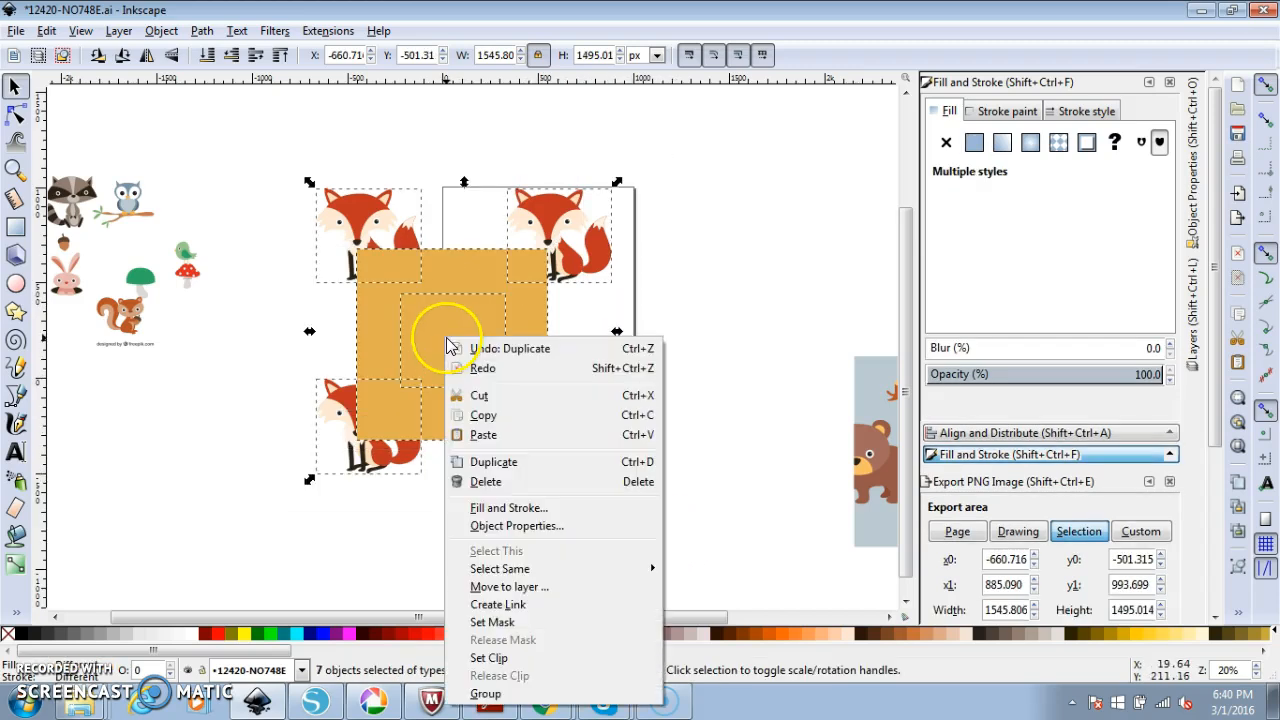
pyautogui.click(490, 658)
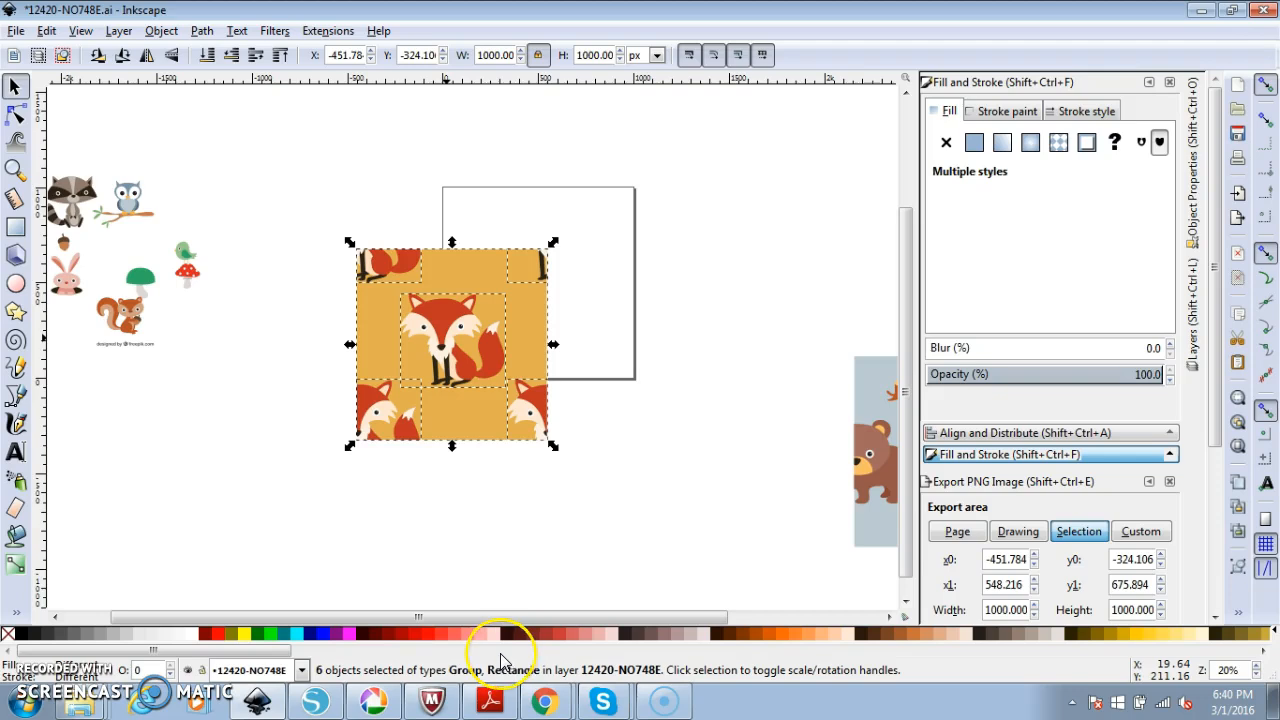
pyautogui.press('ctrl')
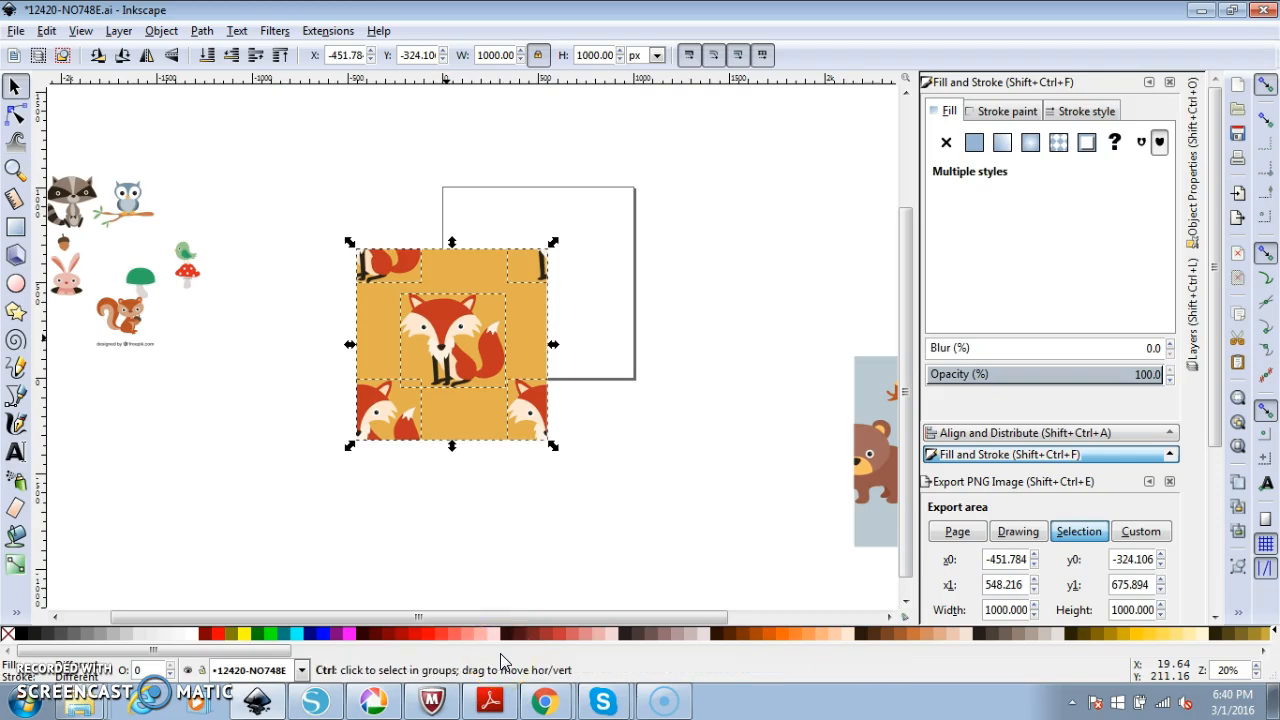
pyautogui.hotkey('ctrl', 'g')
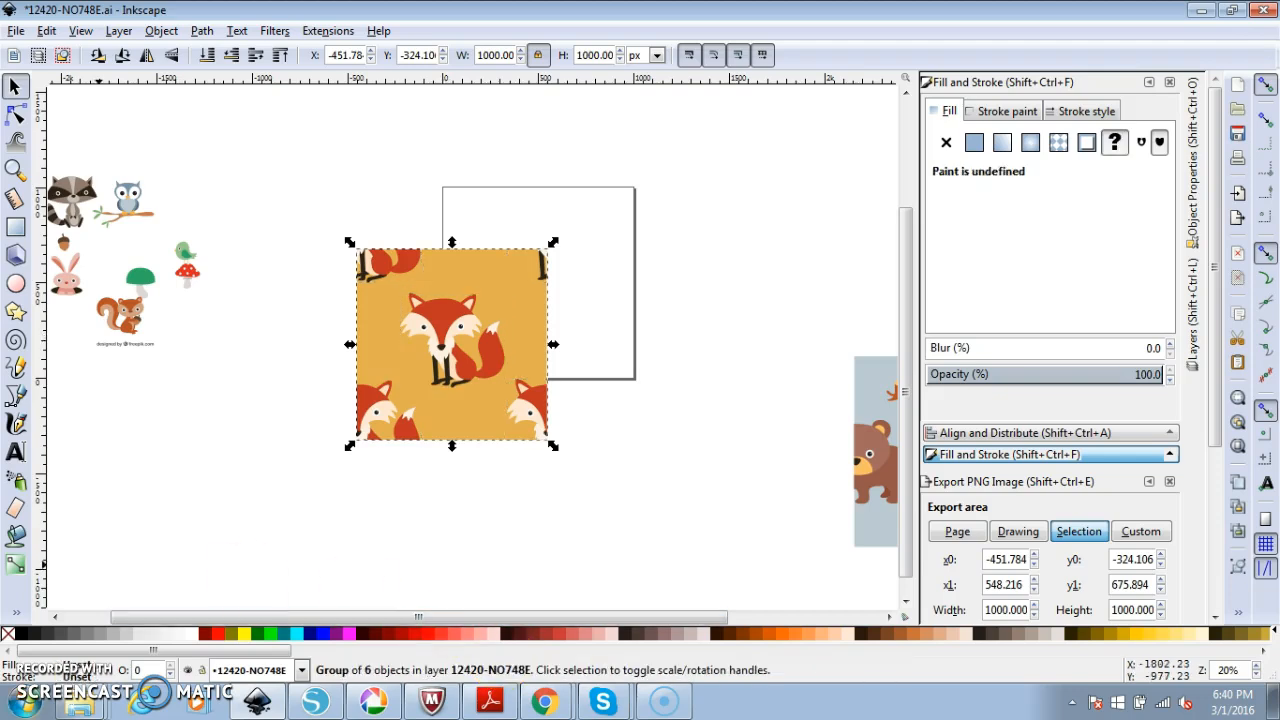
# Duplicate the fox tile at 1000 px offsets into a three-by-two grid to check the seamless repeat
pyautogui.press('ctrl')
pyautogui.hotkey('ctrl', 'd')
pyautogui.press('Right')
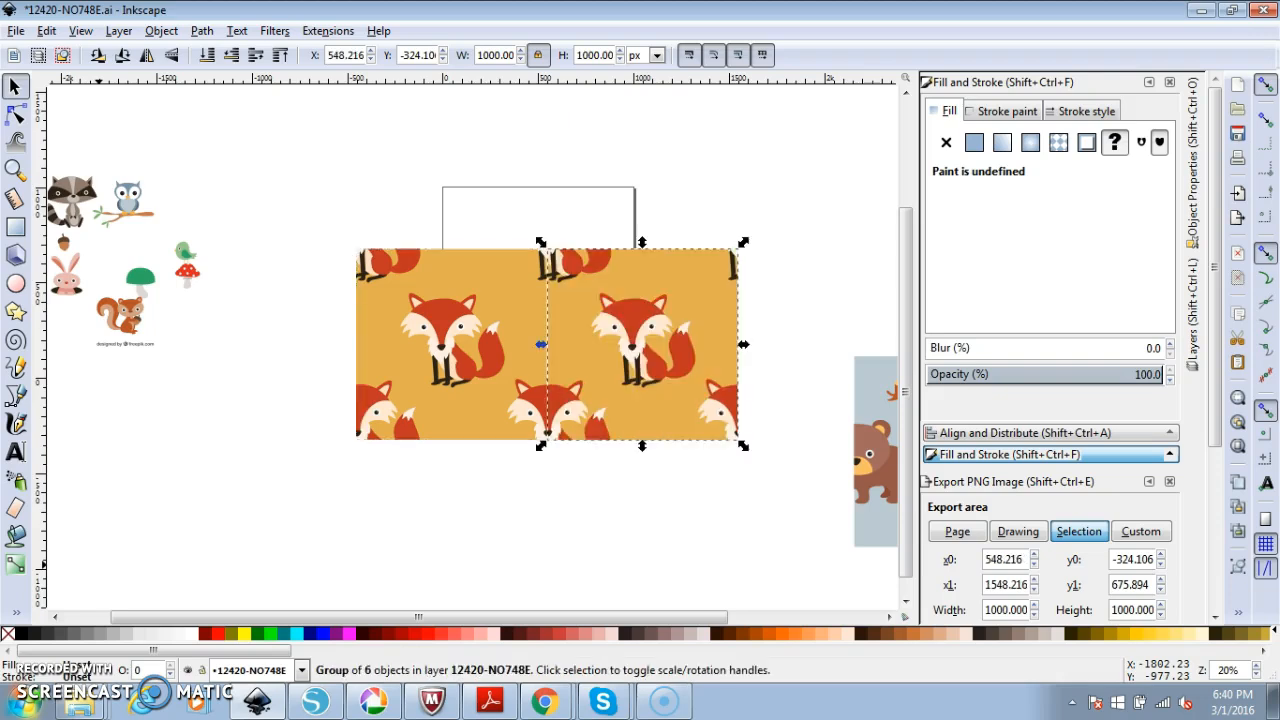
pyautogui.hotkey('ctrl', 'd')
pyautogui.press('Down')
pyautogui.hotkey('ctrl', 'd')
pyautogui.press('Left')
pyautogui.hotkey('ctrl', 'd')
pyautogui.press('Left')
pyautogui.scroll(1, 470, 350)
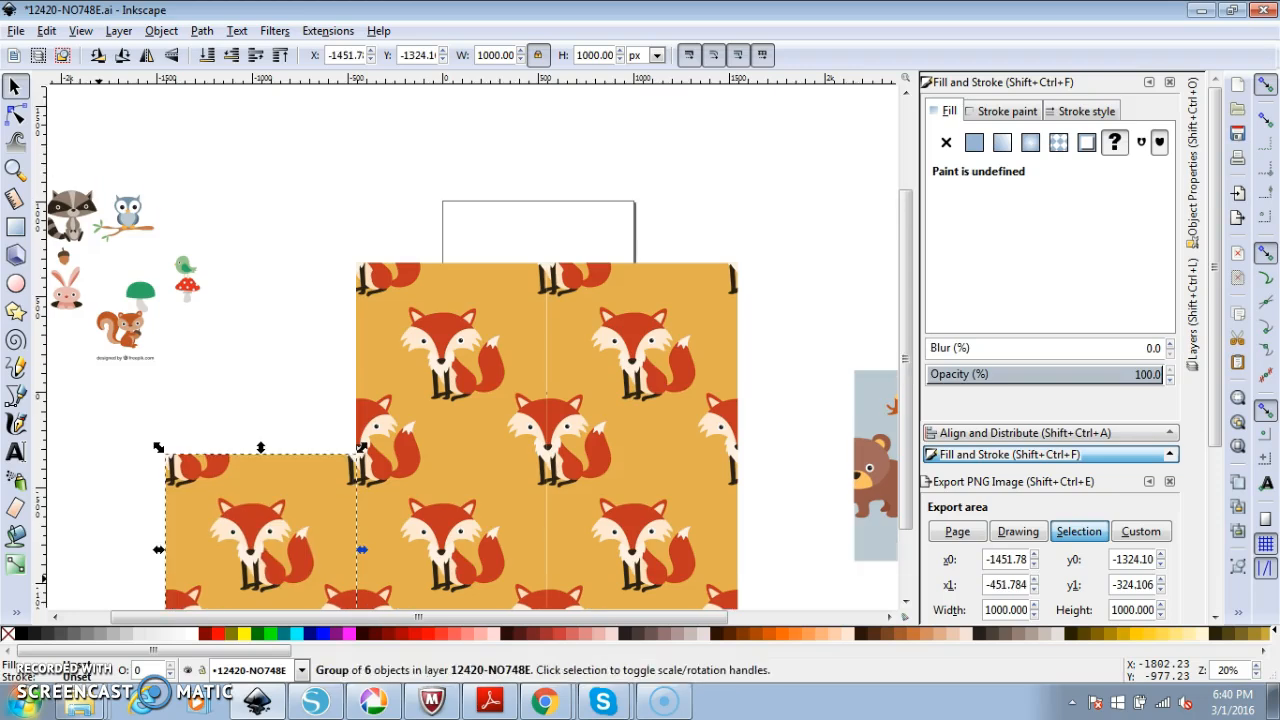
pyautogui.hotkey('ctrl', 'd')
pyautogui.press('Up')
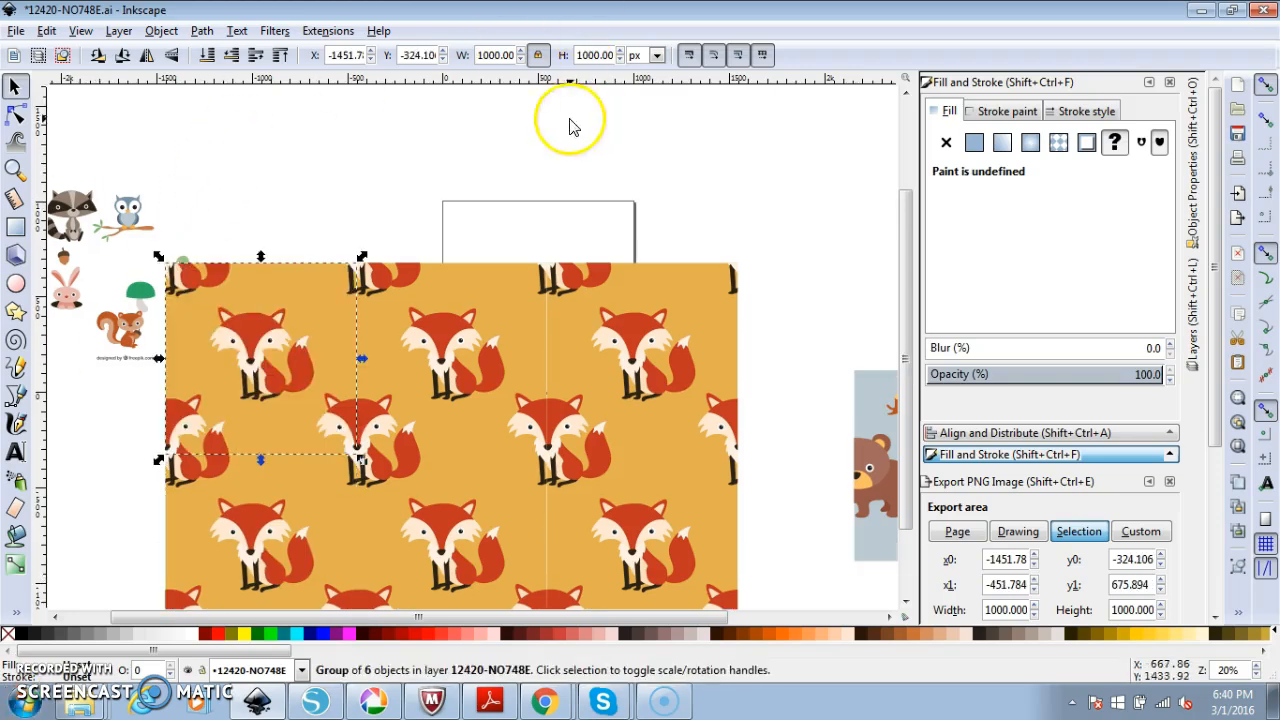
pyautogui.click(580, 155)
pyautogui.scroll(-3, 578, 155)
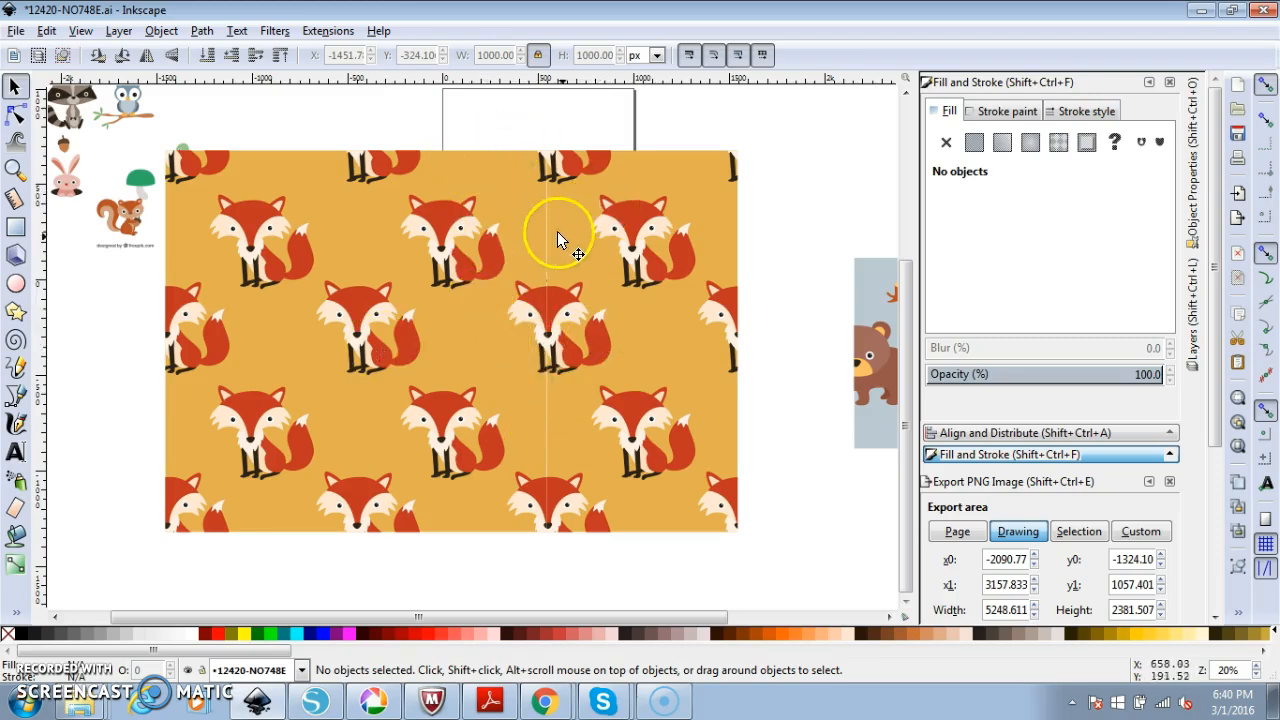
# Delete the test copies of the fox tile, keeping only the original
pyautogui.click(197, 236)
pyautogui.moveTo(271, 190); pyautogui.dragTo(614, 236)
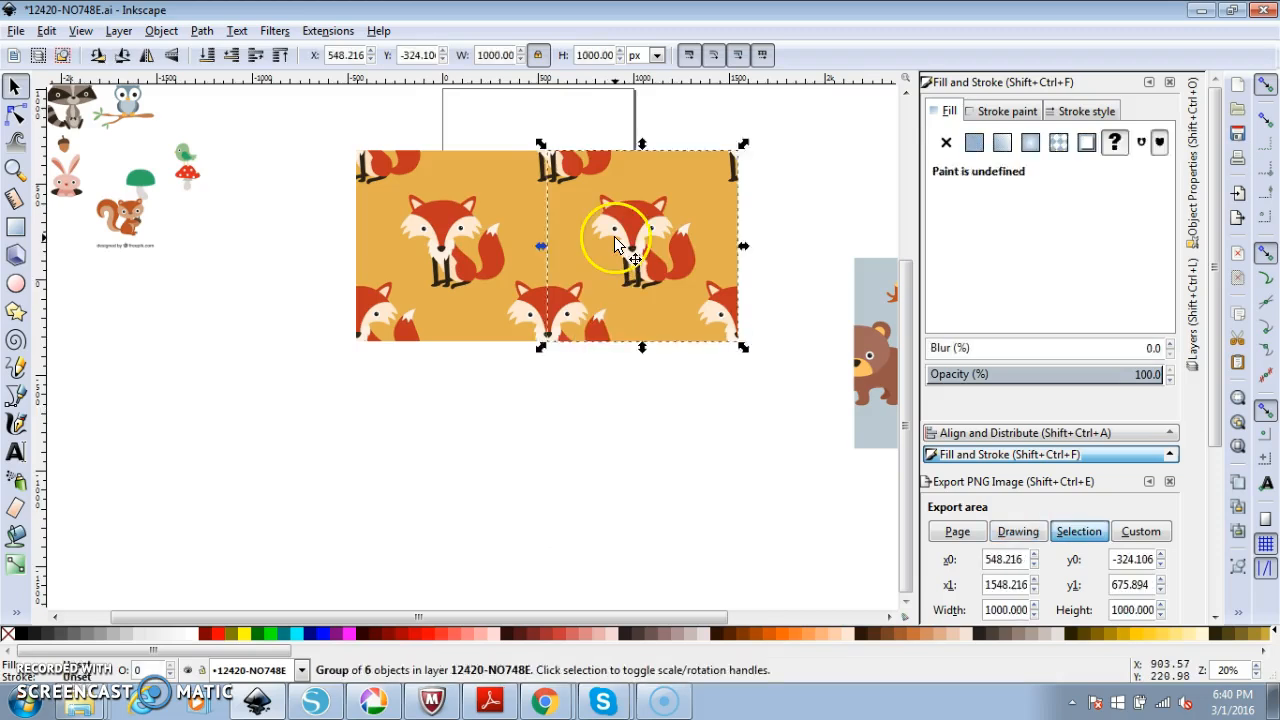
pyautogui.press('Delete')
# Export the fox tile as the PNG file fox pattern 1 in the woodland animal folder at 300 dpi
pyautogui.click(455, 237)
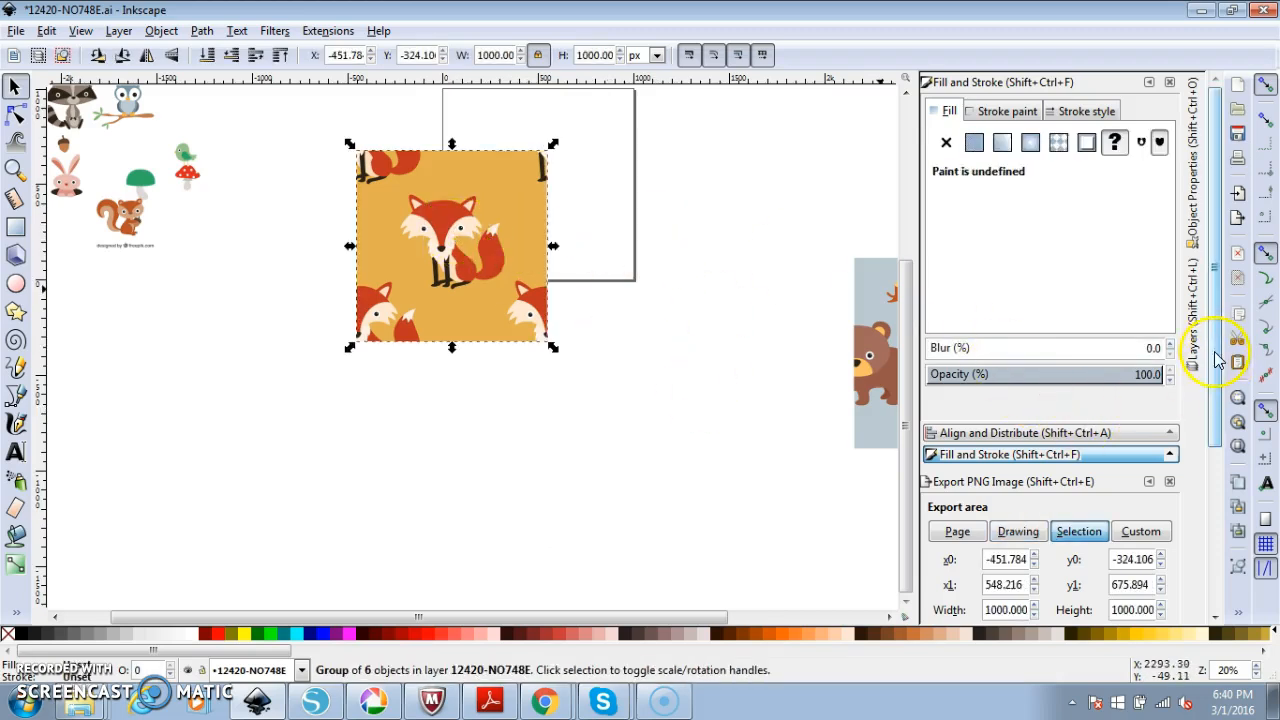
pyautogui.moveTo(1215, 352); pyautogui.dragTo(1211, 563)
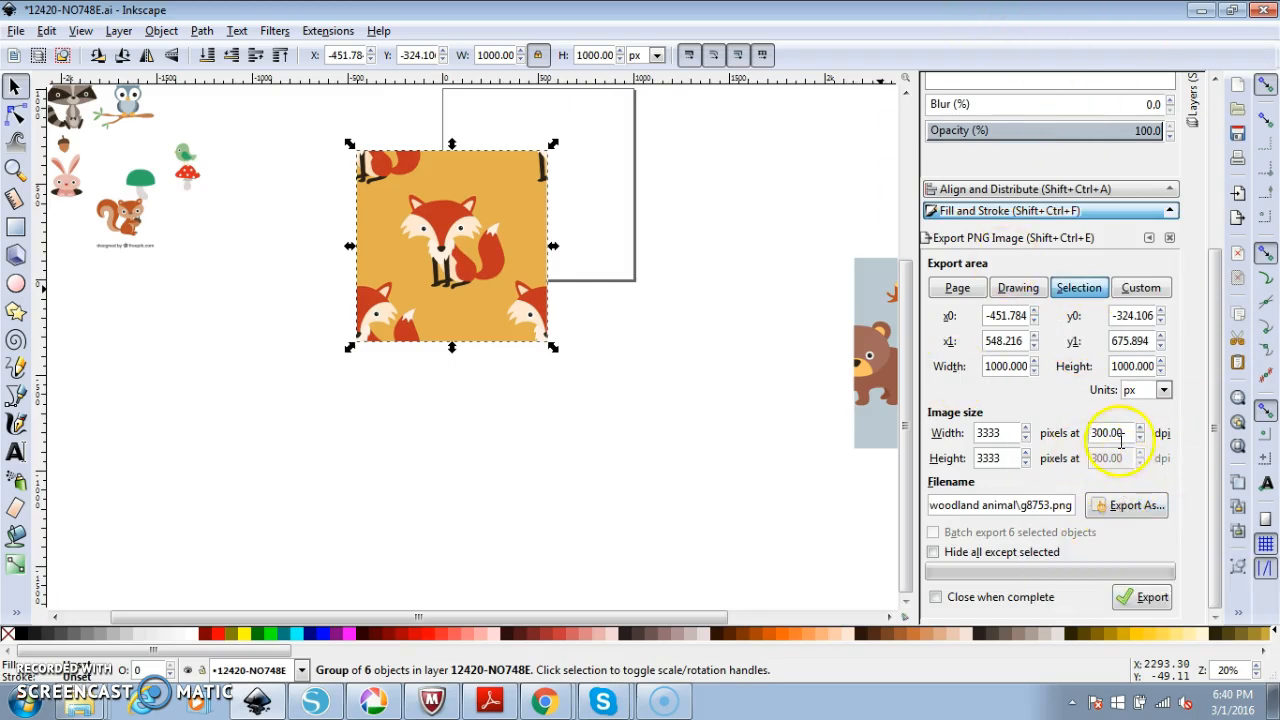
pyautogui.click(1133, 506)
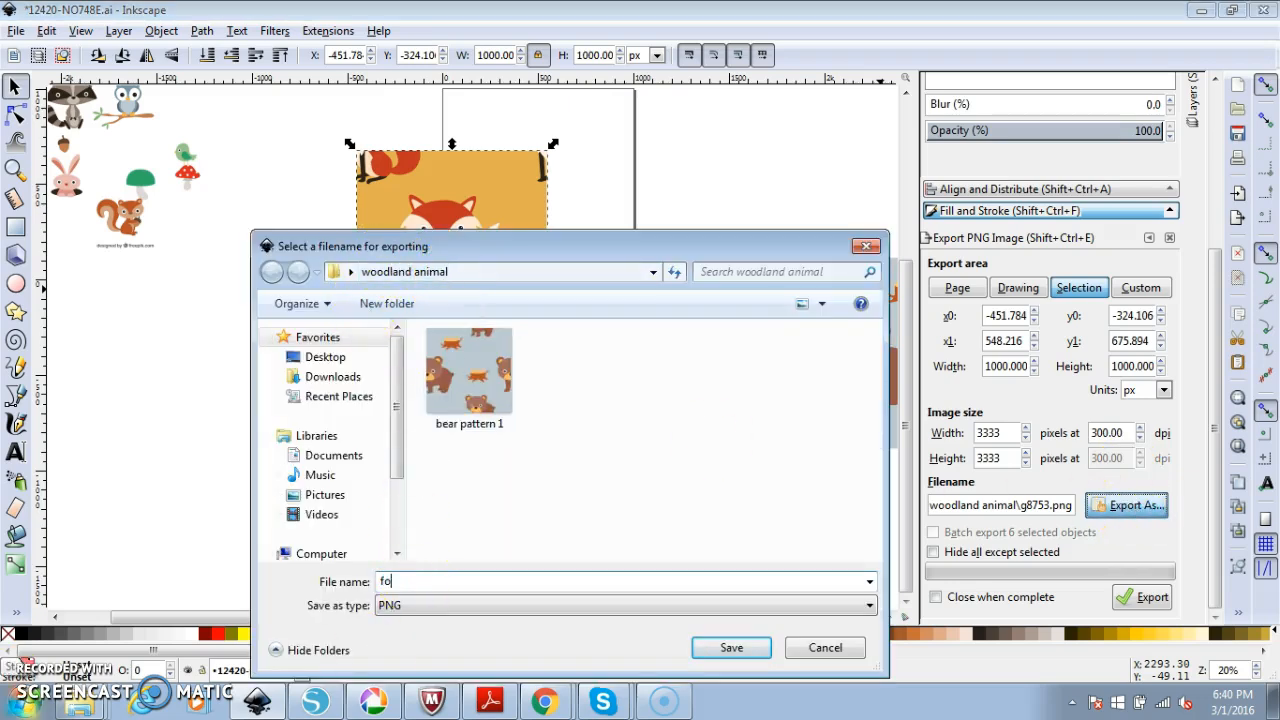
pyautogui.write('fox pattern 1')
pyautogui.press('Return')
pyautogui.press('super')
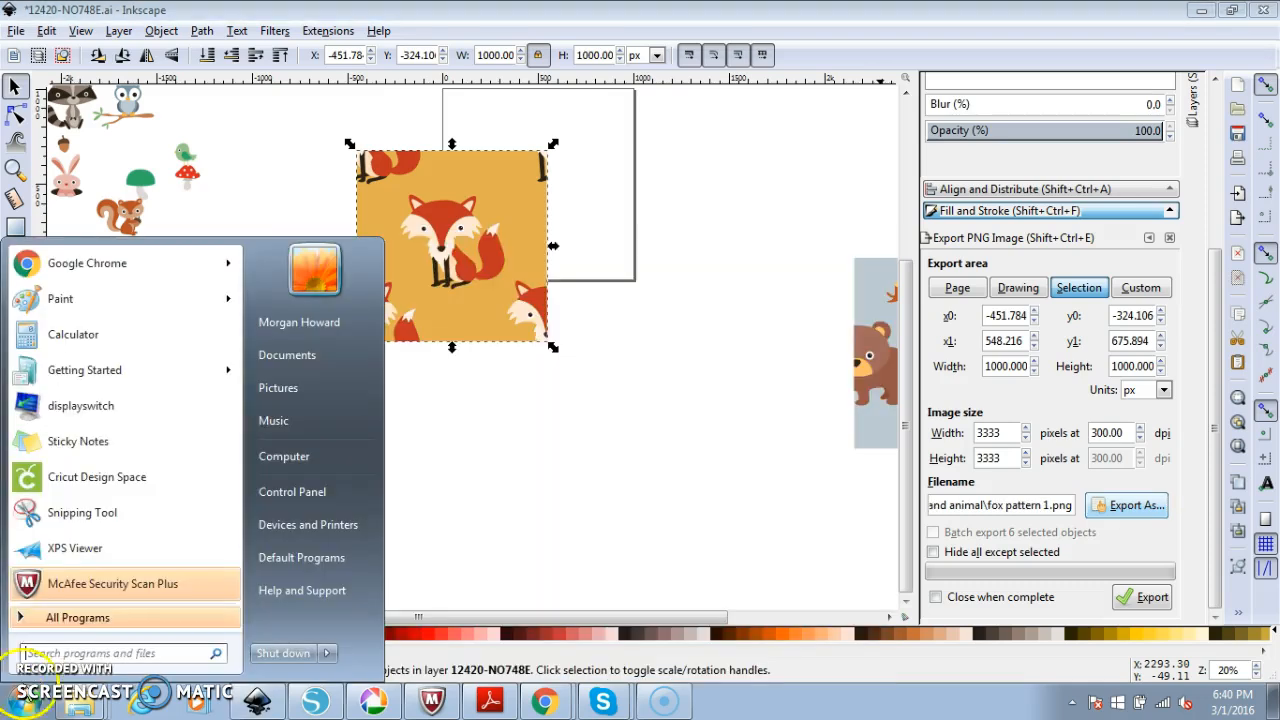
pyautogui.click(1150, 505)
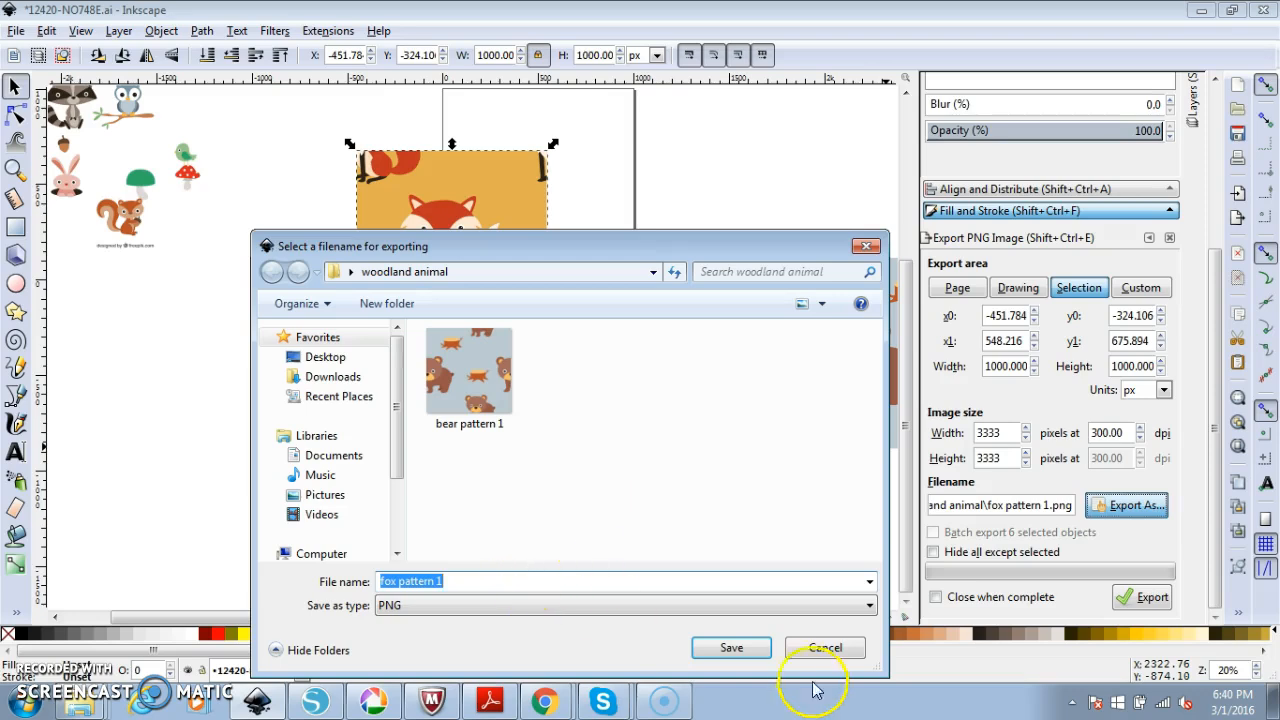
pyautogui.click(733, 648)
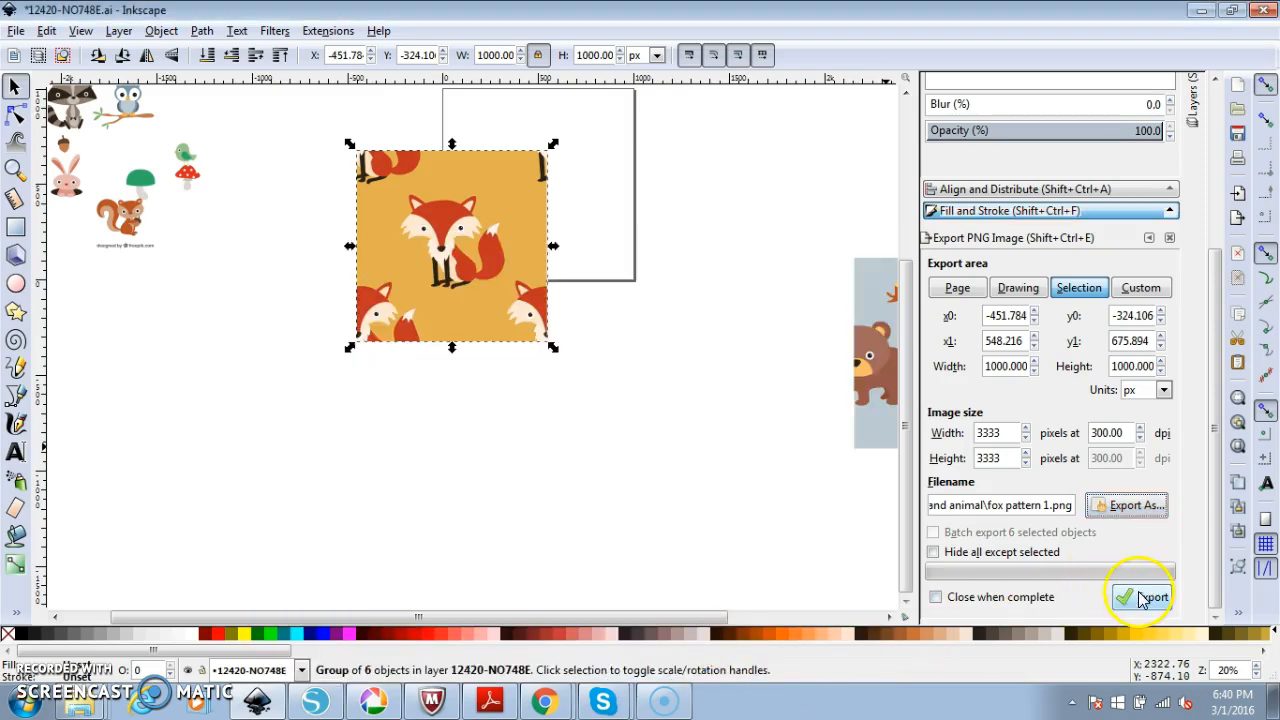
pyautogui.click(1141, 597)
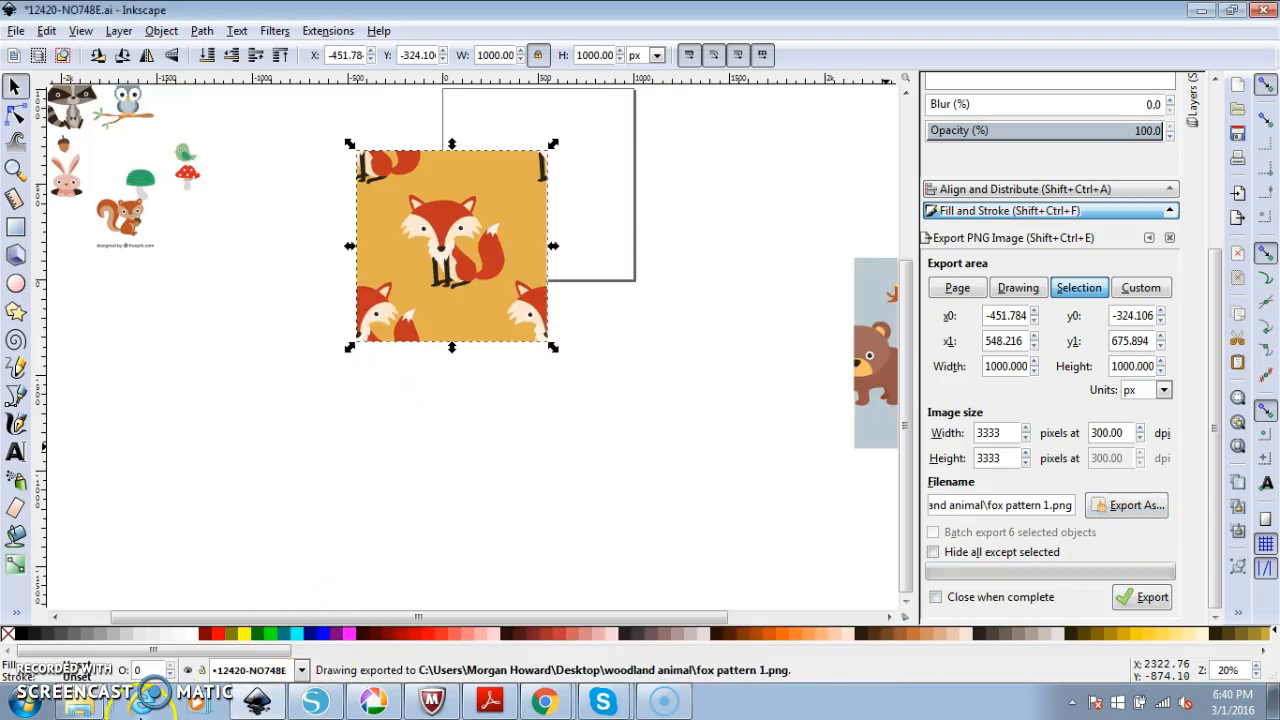
# Check the exported tiles in the woodland animal folder and switch to the library in Silhouette Studio
pyautogui.rightClick(80, 703)
pyautogui.click(90, 655)
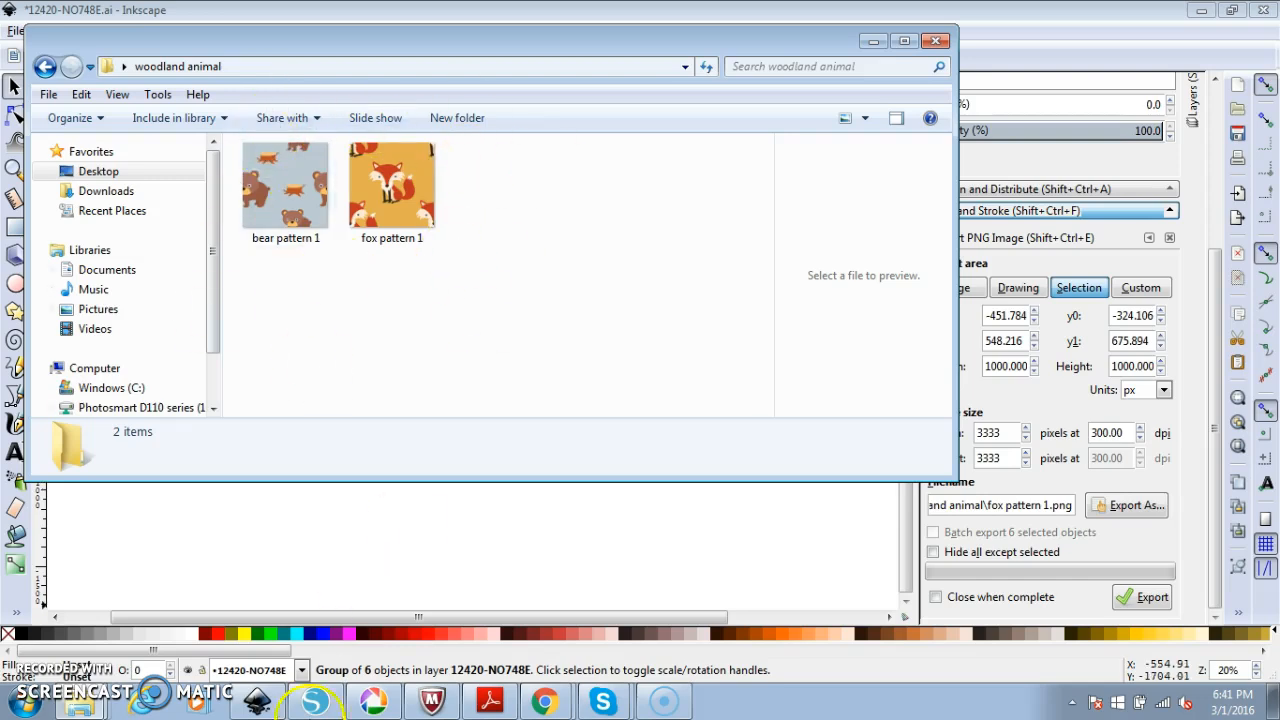
pyautogui.click(313, 703)
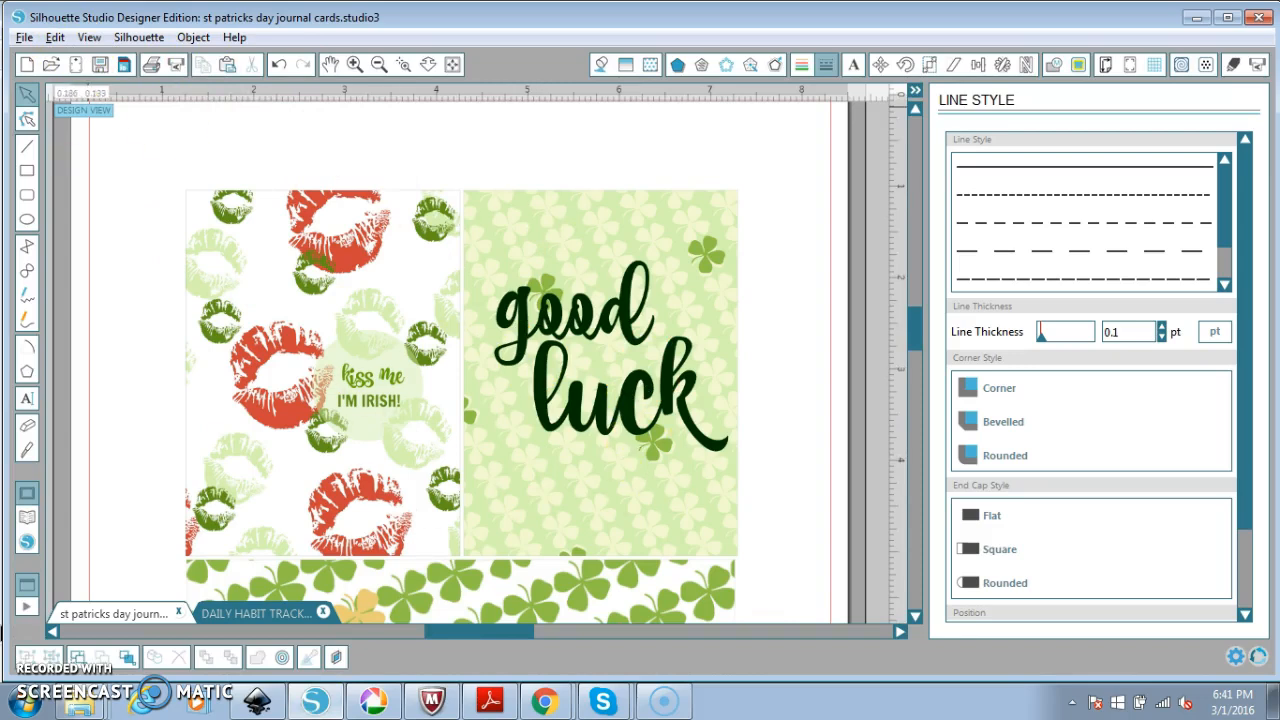
pyautogui.click(28, 515)
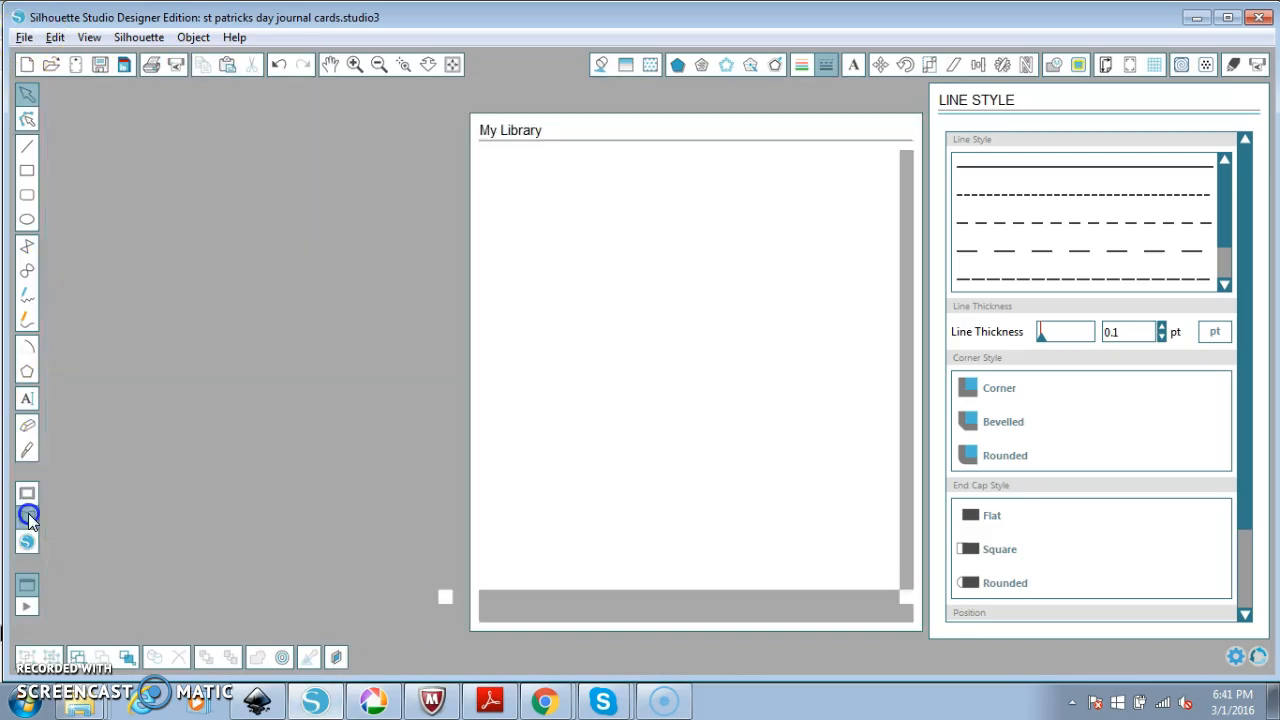
# Create a new folder named woodland creatures under My Patterns in the library
pyautogui.click(121, 224)
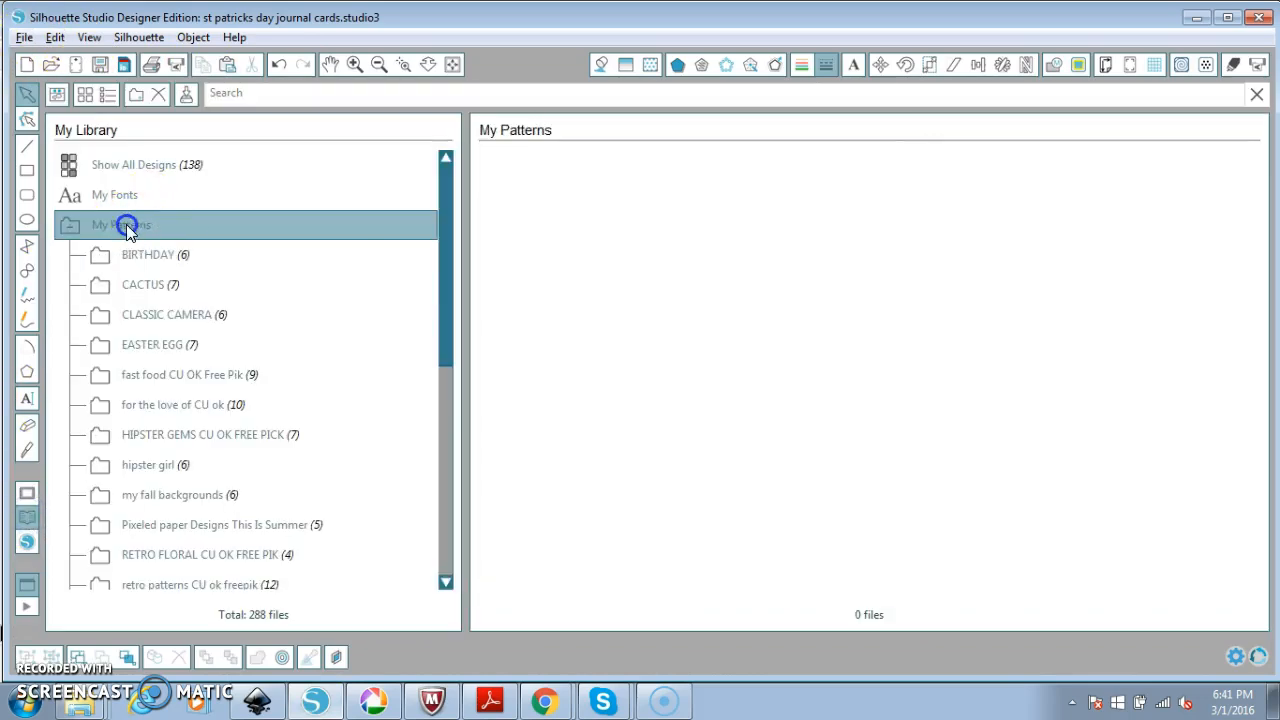
pyautogui.click(67, 230)
pyautogui.rightClick(67, 230)
pyautogui.click(107, 243)
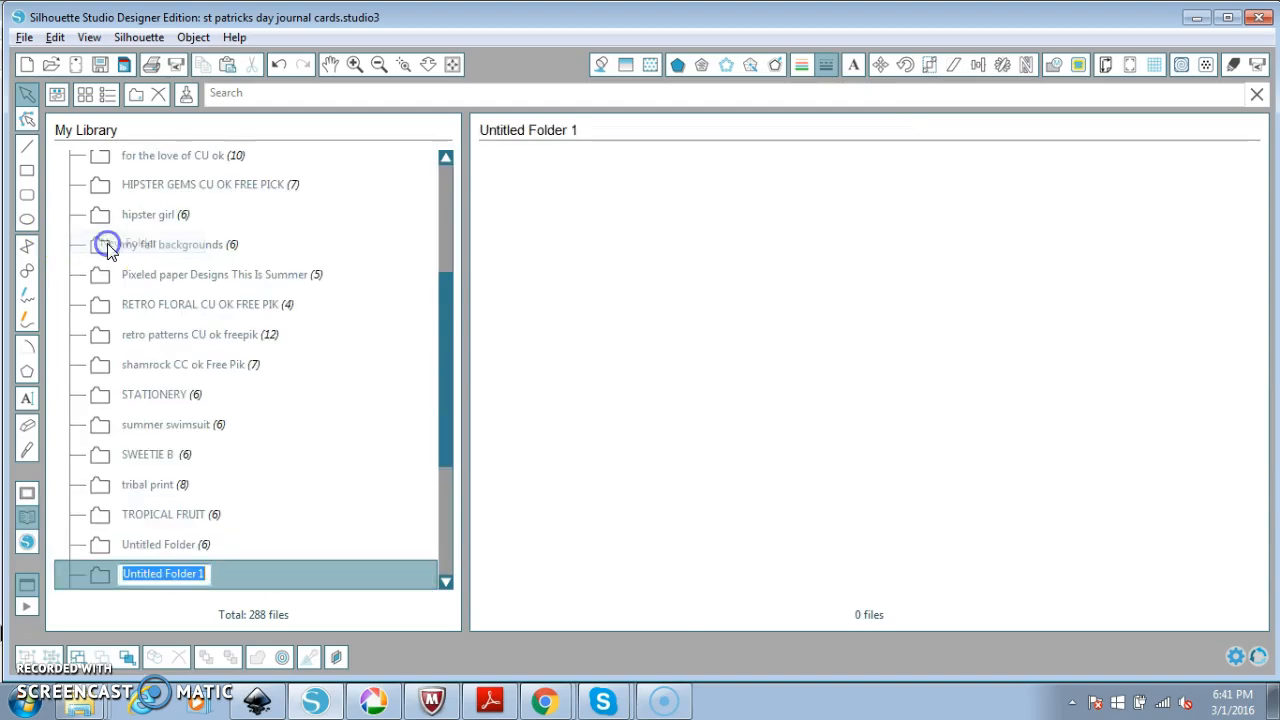
pyautogui.write('woo')
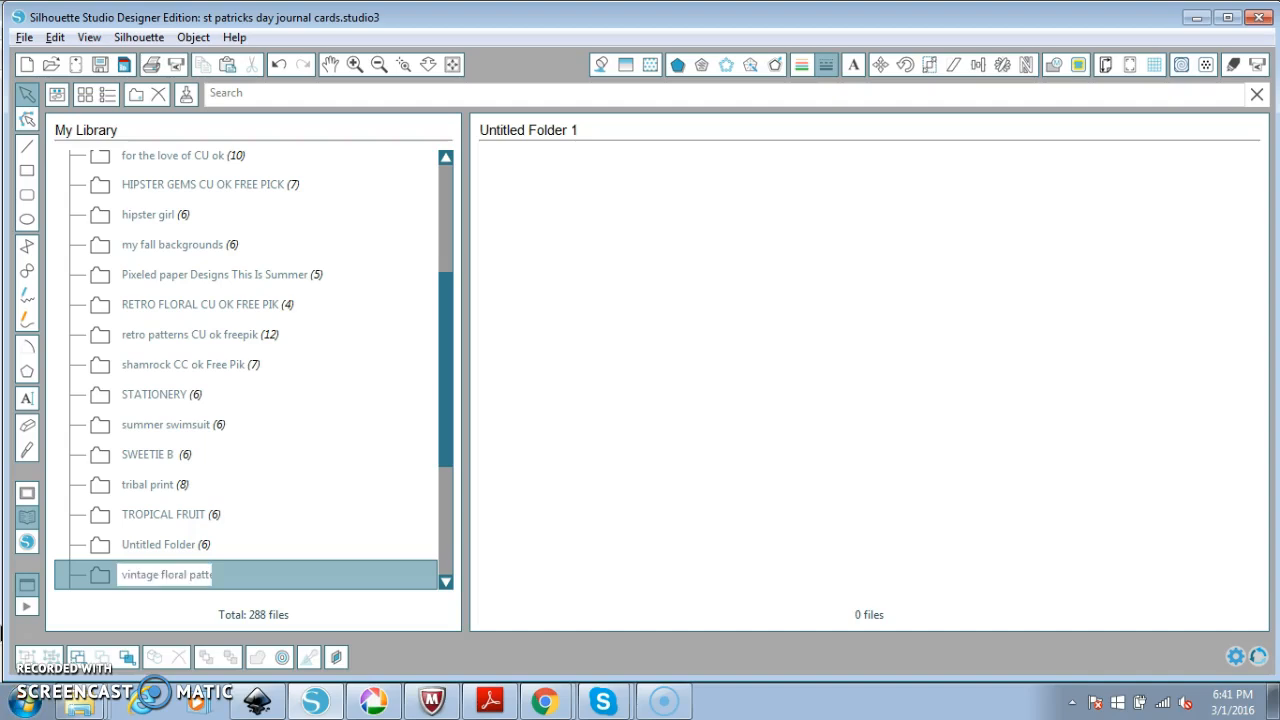
pyautogui.click(232, 484)
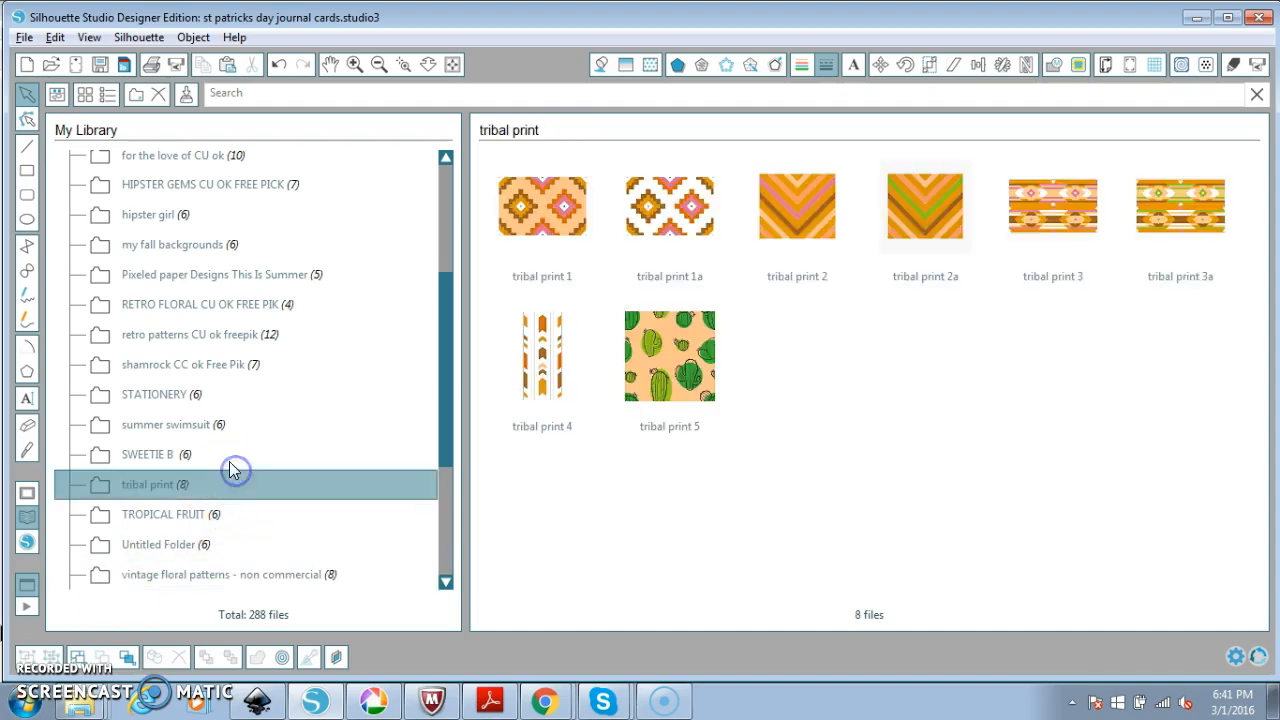
# Find and open the new woodland creatures folder in the library list
pyautogui.click(208, 560)
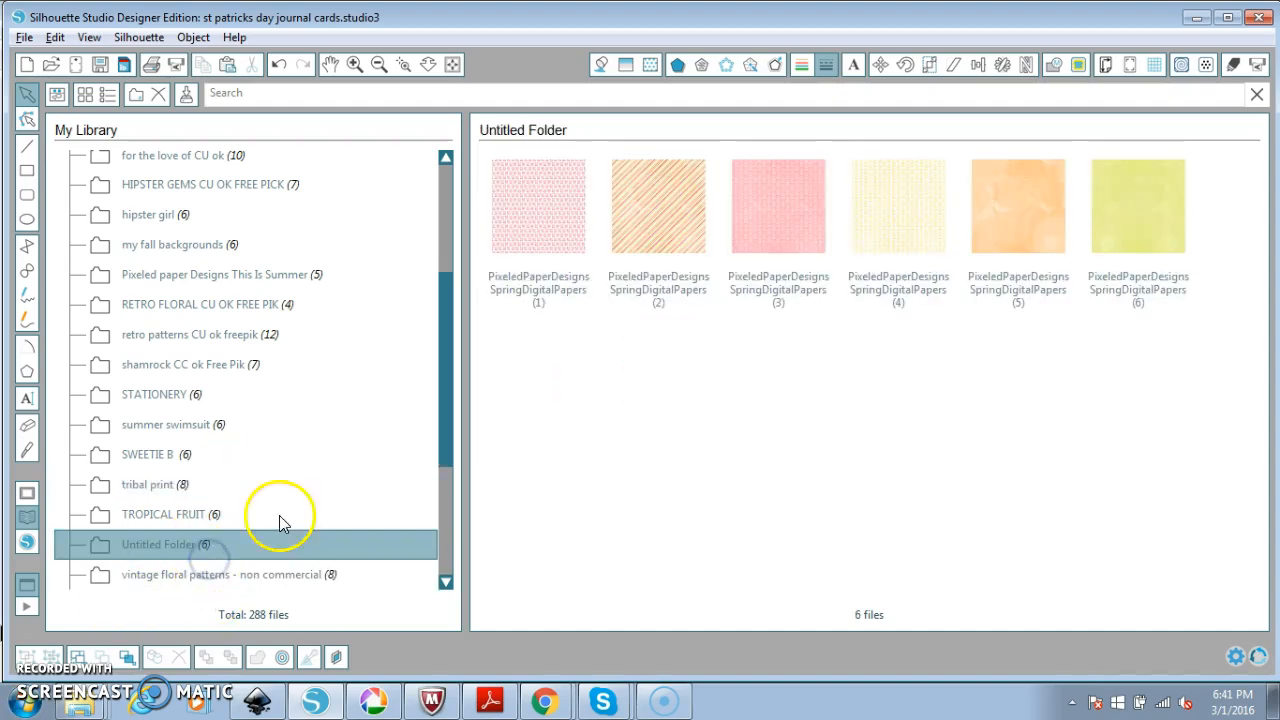
pyautogui.moveTo(449, 443); pyautogui.dragTo(449, 509)
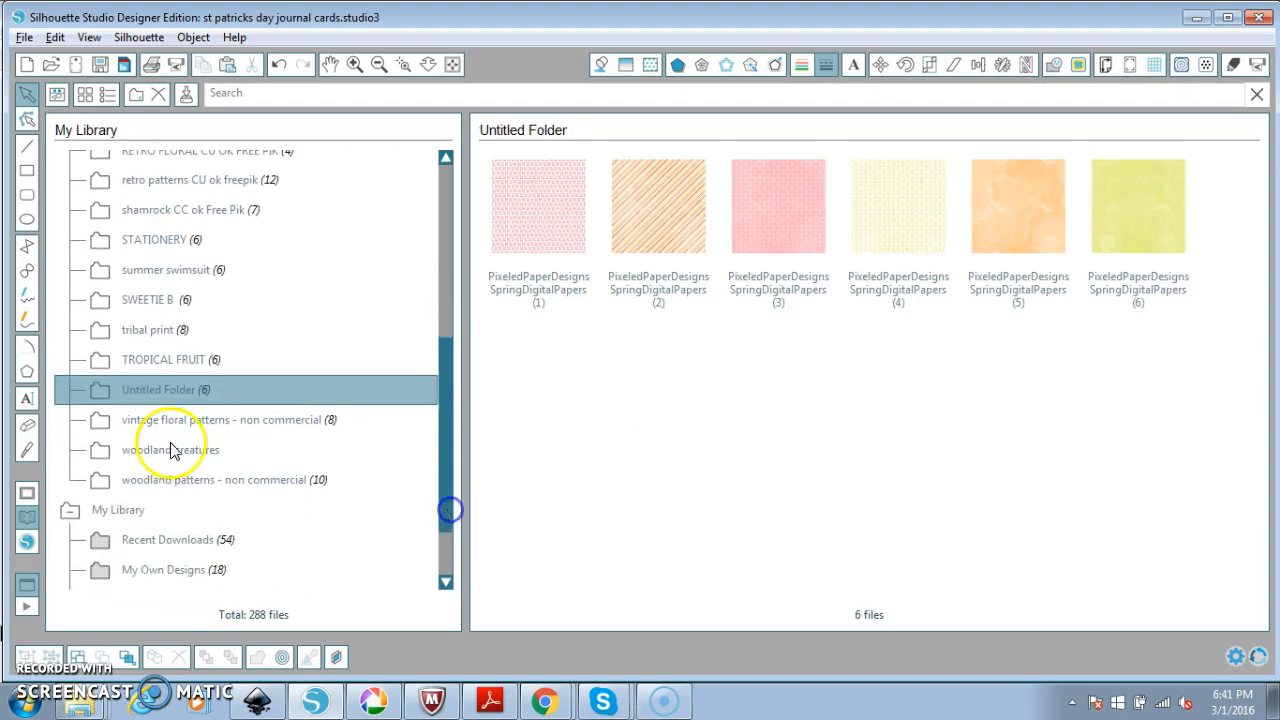
pyautogui.click(170, 450)
# Import bear pattern 1 and fox pattern 1 from the woodland animal folder on disk into the woodland creatures library folder
pyautogui.rightClick(80, 703)
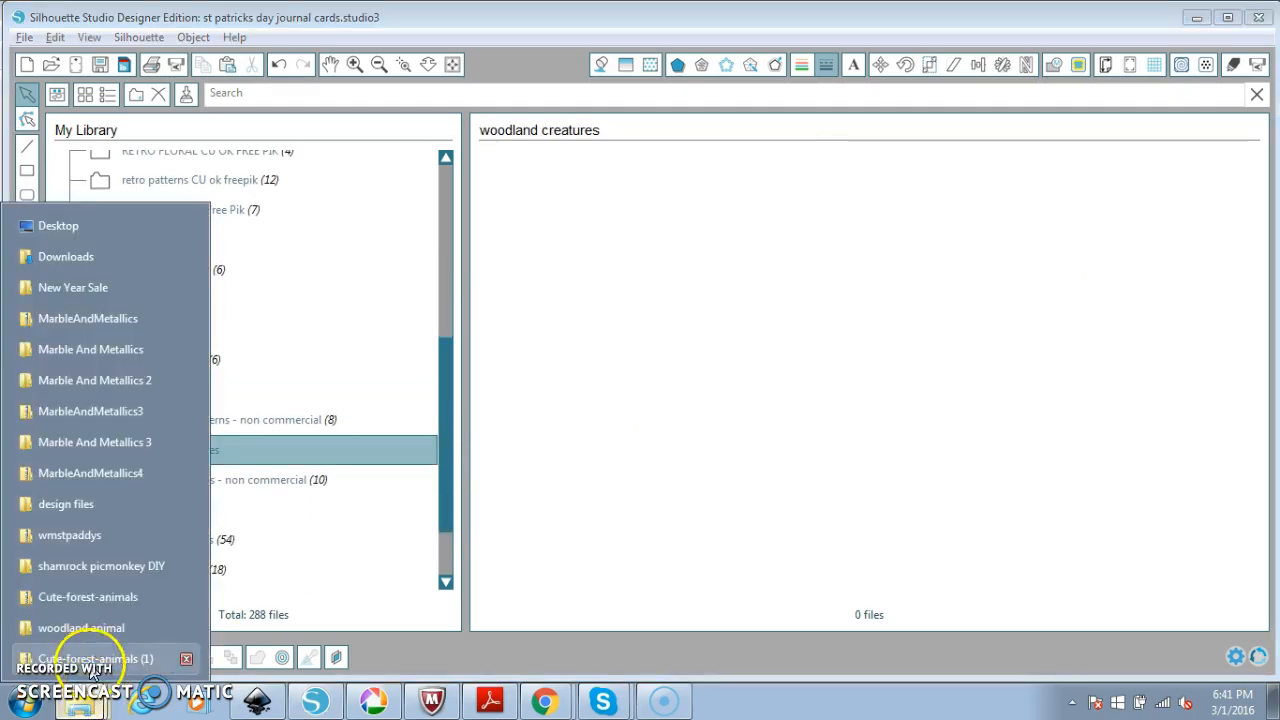
pyautogui.click(80, 628)
pyautogui.moveTo(500, 50); pyautogui.dragTo(848, 305)
pyautogui.click(646, 452)
pyautogui.click(745, 455)
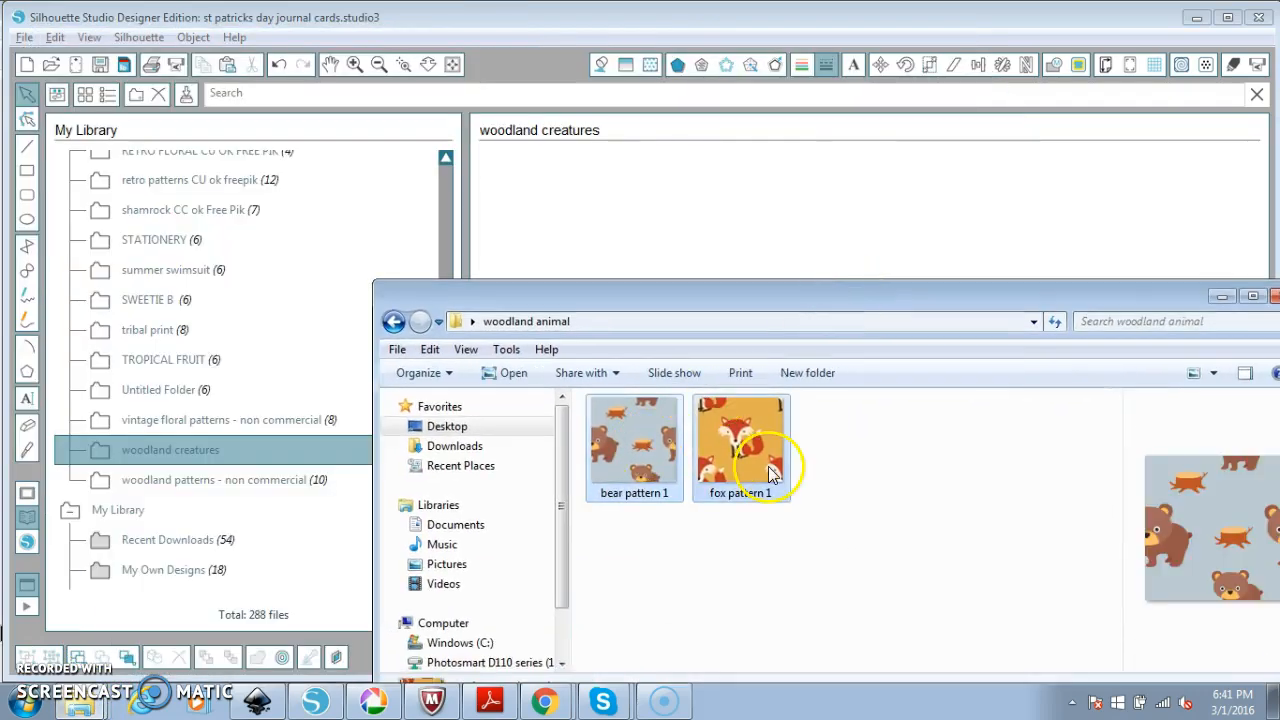
pyautogui.moveTo(745, 461); pyautogui.dragTo(705, 268)
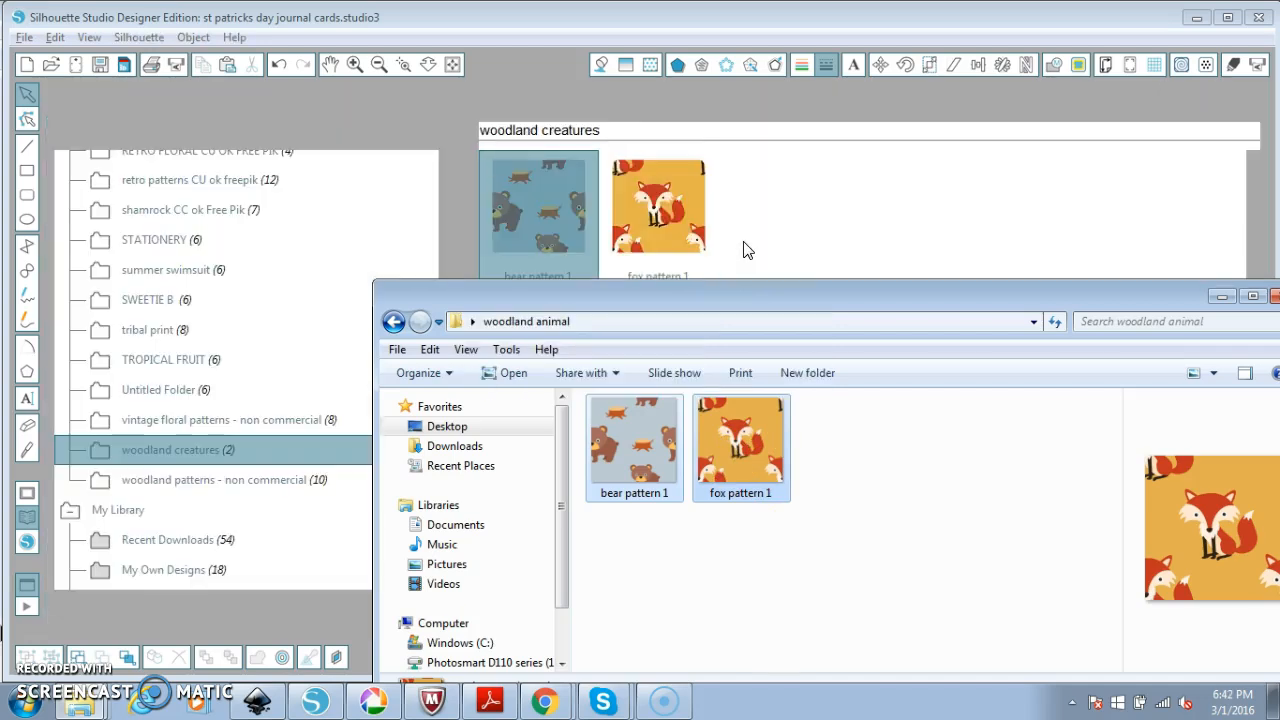
# Put the woodland animal folder window away, leave the library and start a new blank drawing
pyautogui.click(1125, 281)
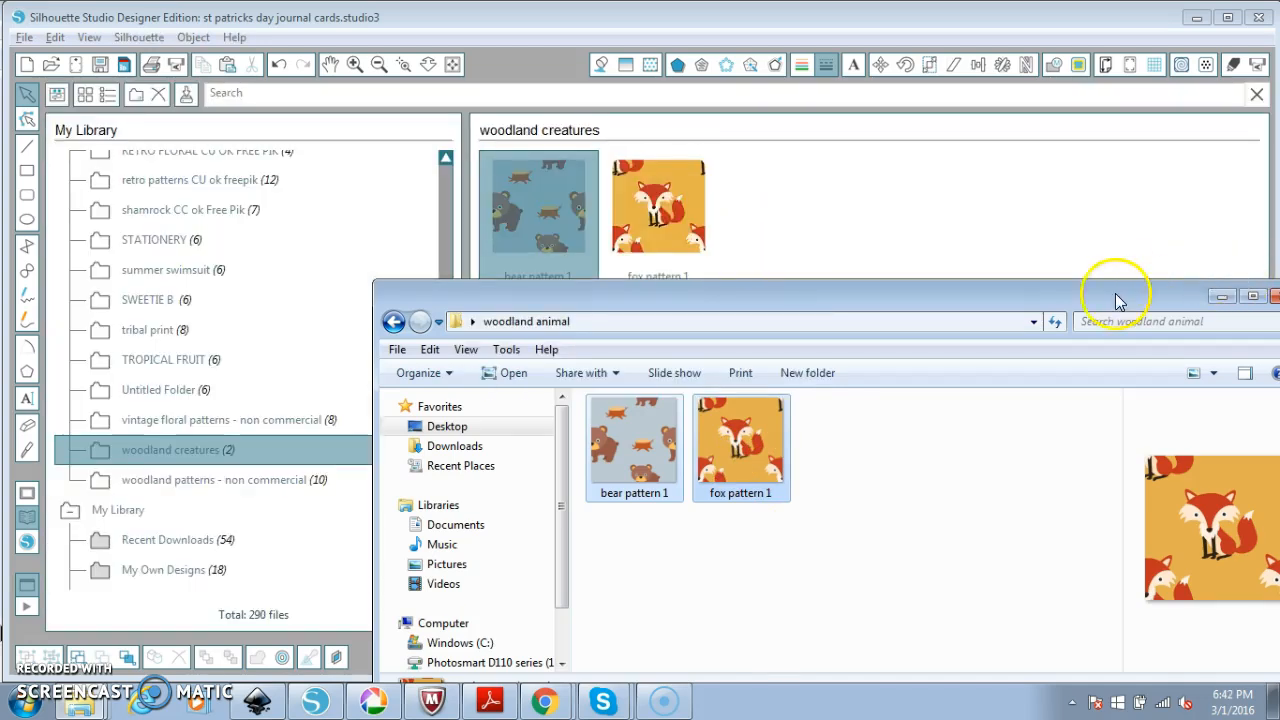
pyautogui.click(1078, 297)
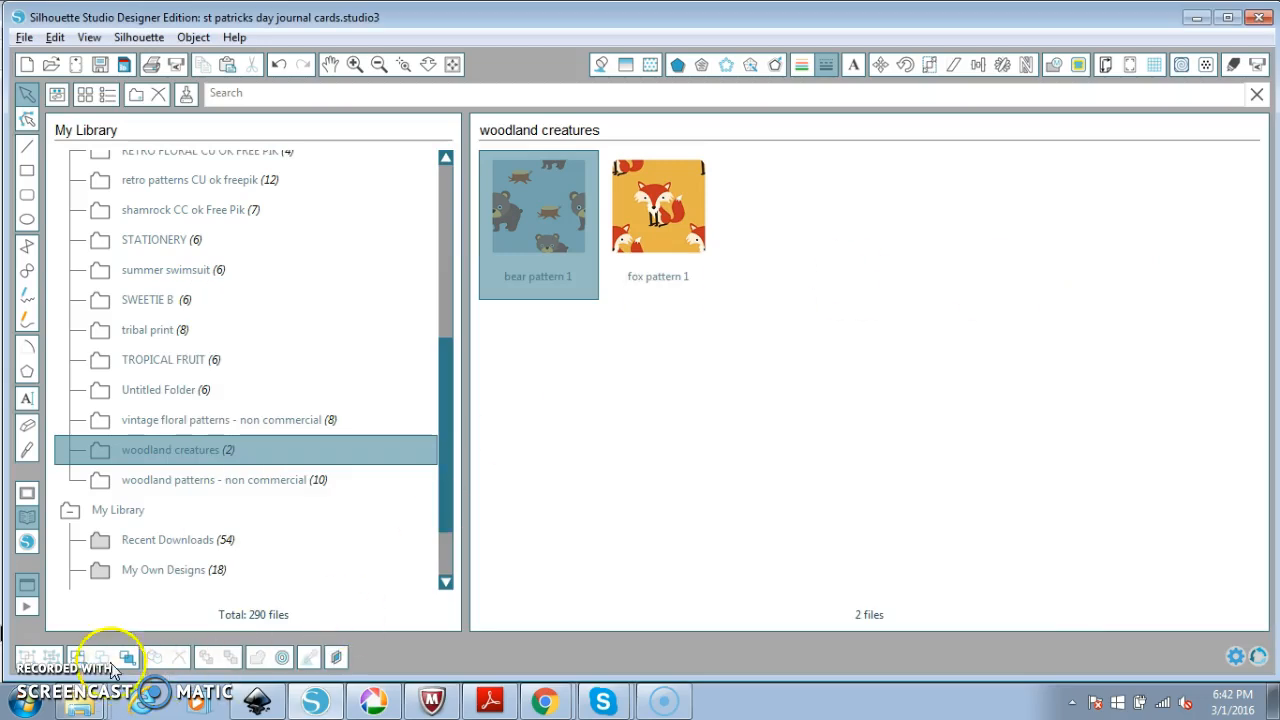
pyautogui.click(1258, 96)
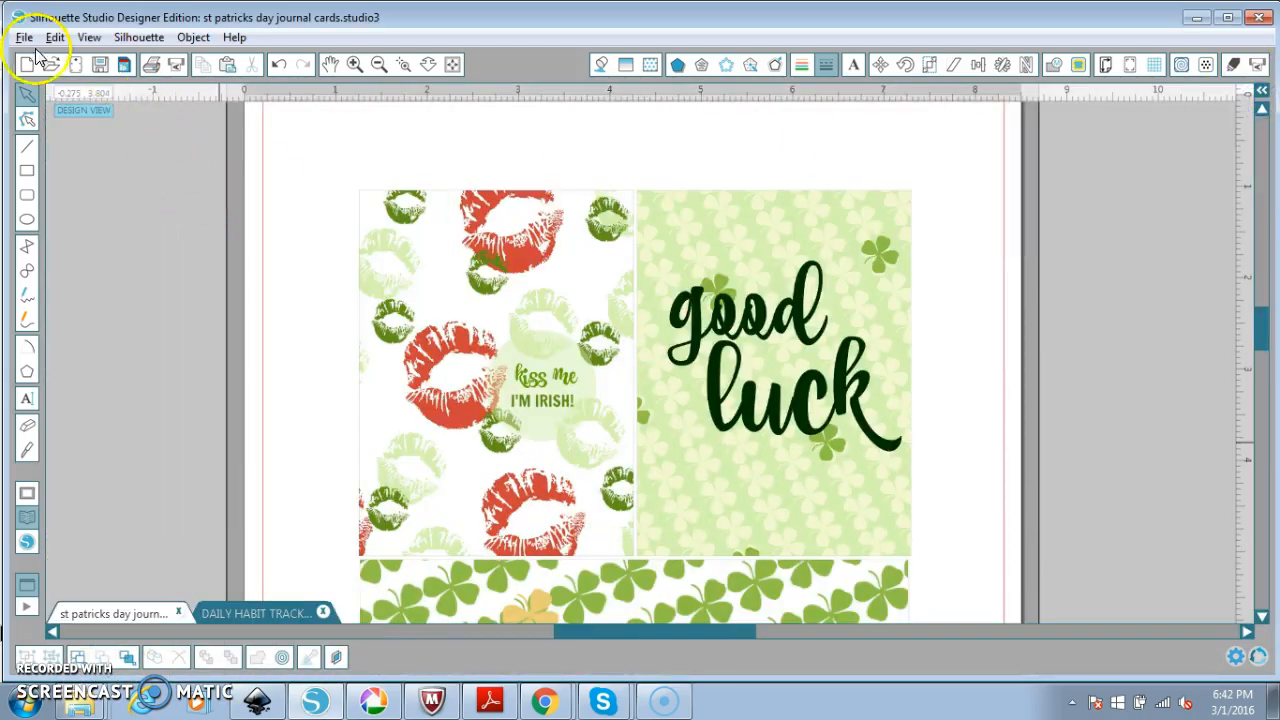
pyautogui.click(24, 66)
# Draw a rectangle about 2.58 in wide and 3.12 in high in the upper part of the page
pyautogui.click(25, 173)
pyautogui.moveTo(405, 213)
pyautogui.mouseDown()
pyautogui.moveTo(503, 306)
pyautogui.moveTo(504, 332)
pyautogui.mouseUp()
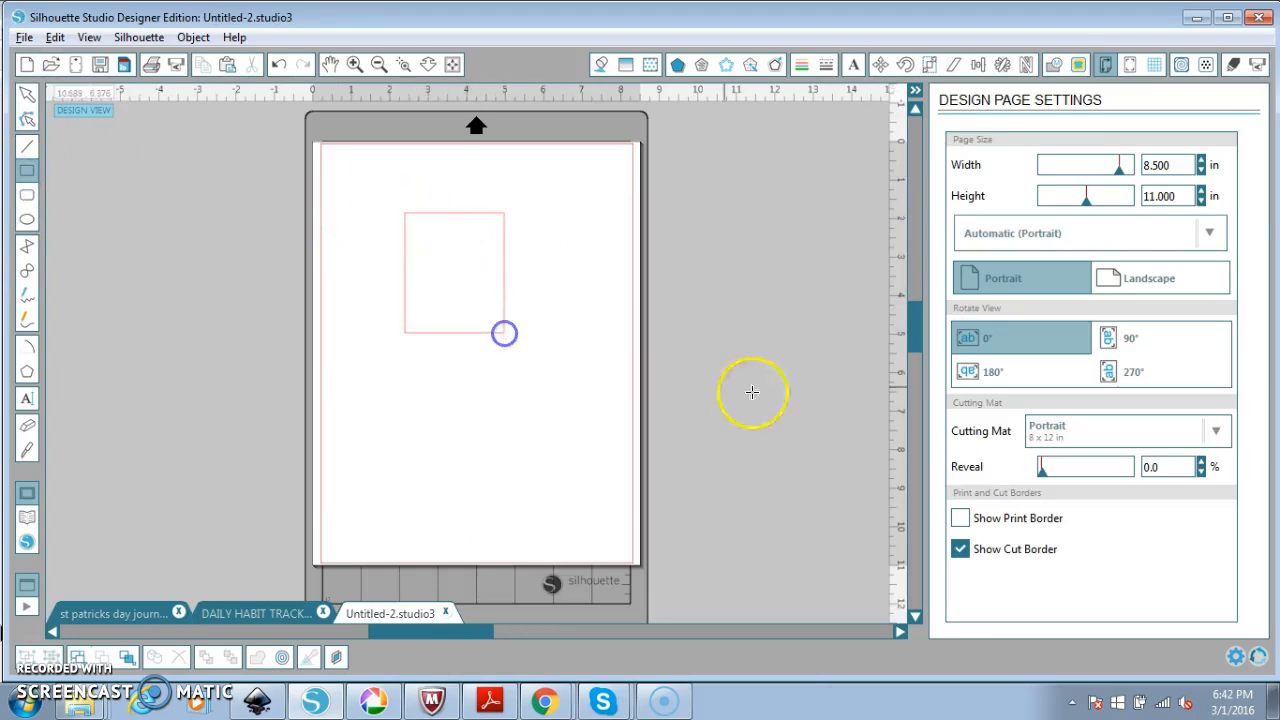
pyautogui.click(26, 102)
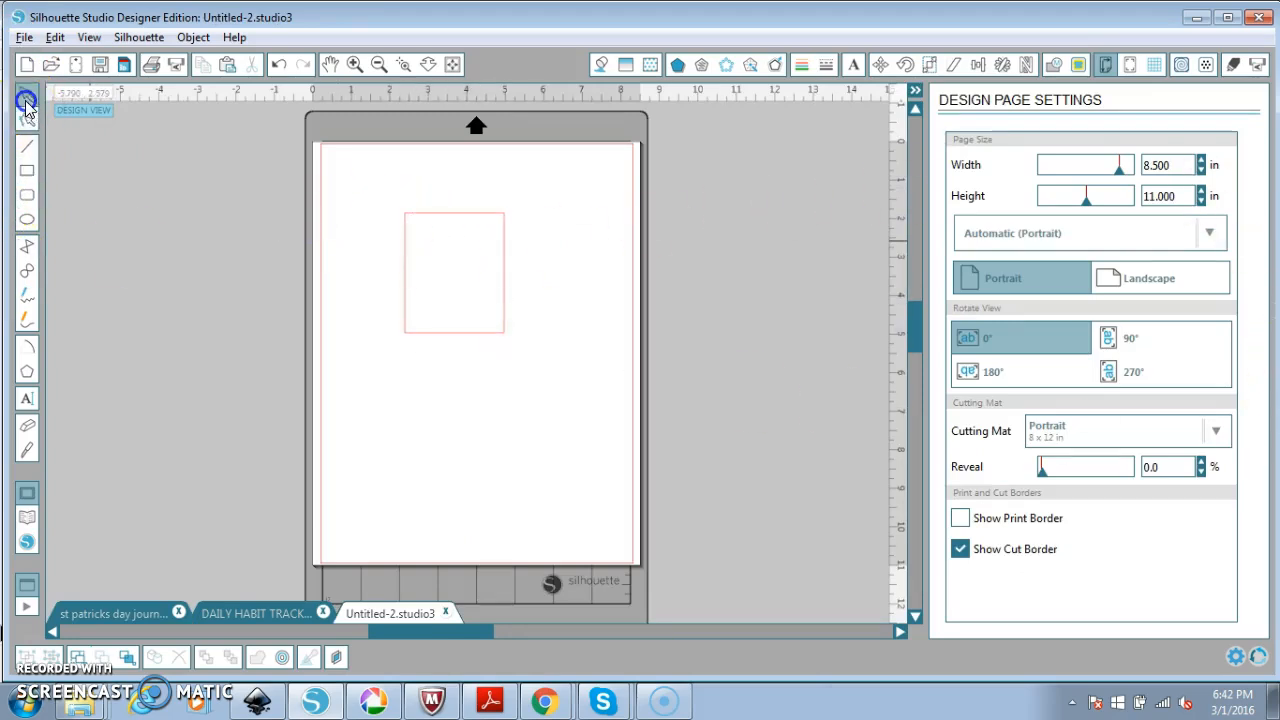
# Fill the rectangle with the bear pattern from the woodland creatures fill patterns
pyautogui.click(404, 275)
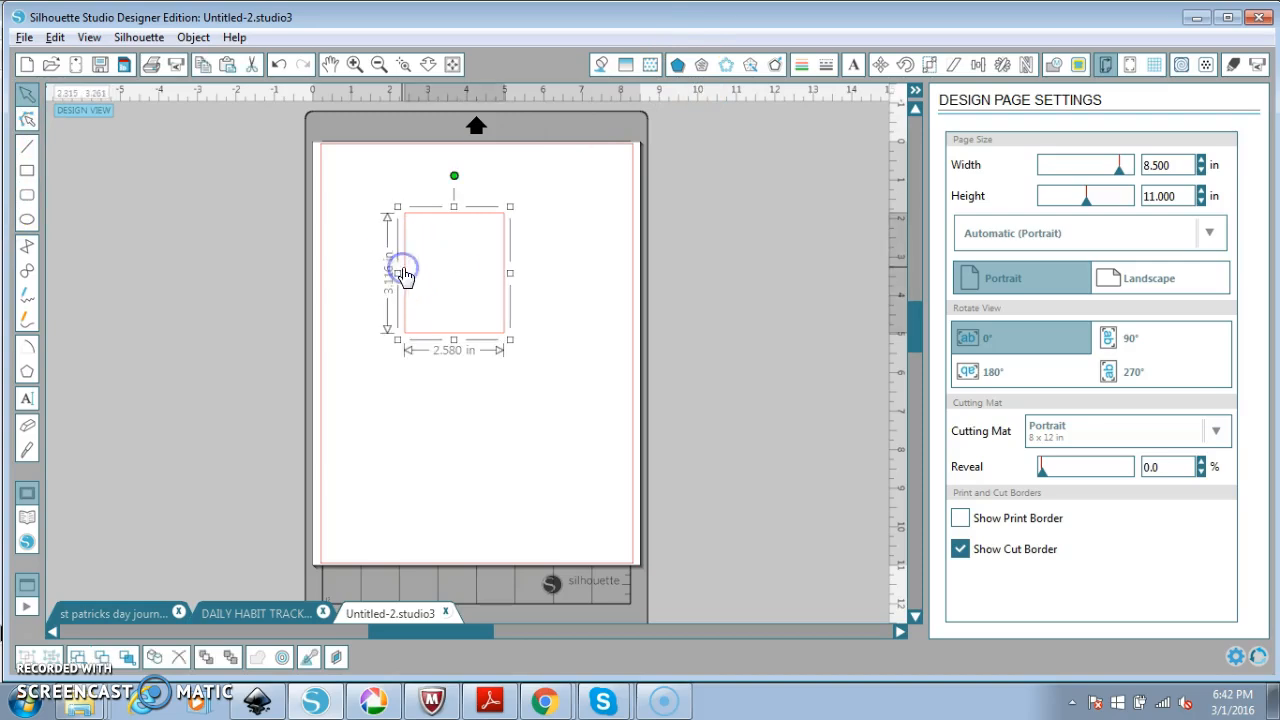
pyautogui.click(652, 64)
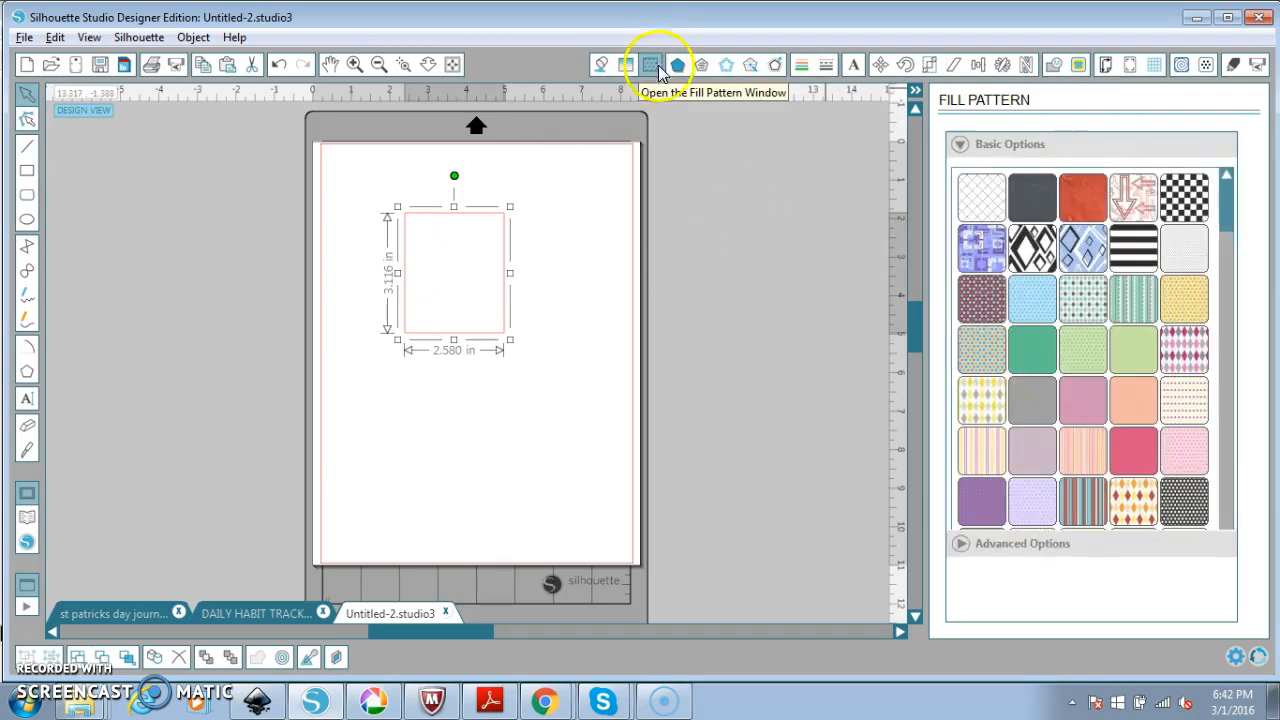
pyautogui.moveTo(1220, 205); pyautogui.dragTo(1236, 538)
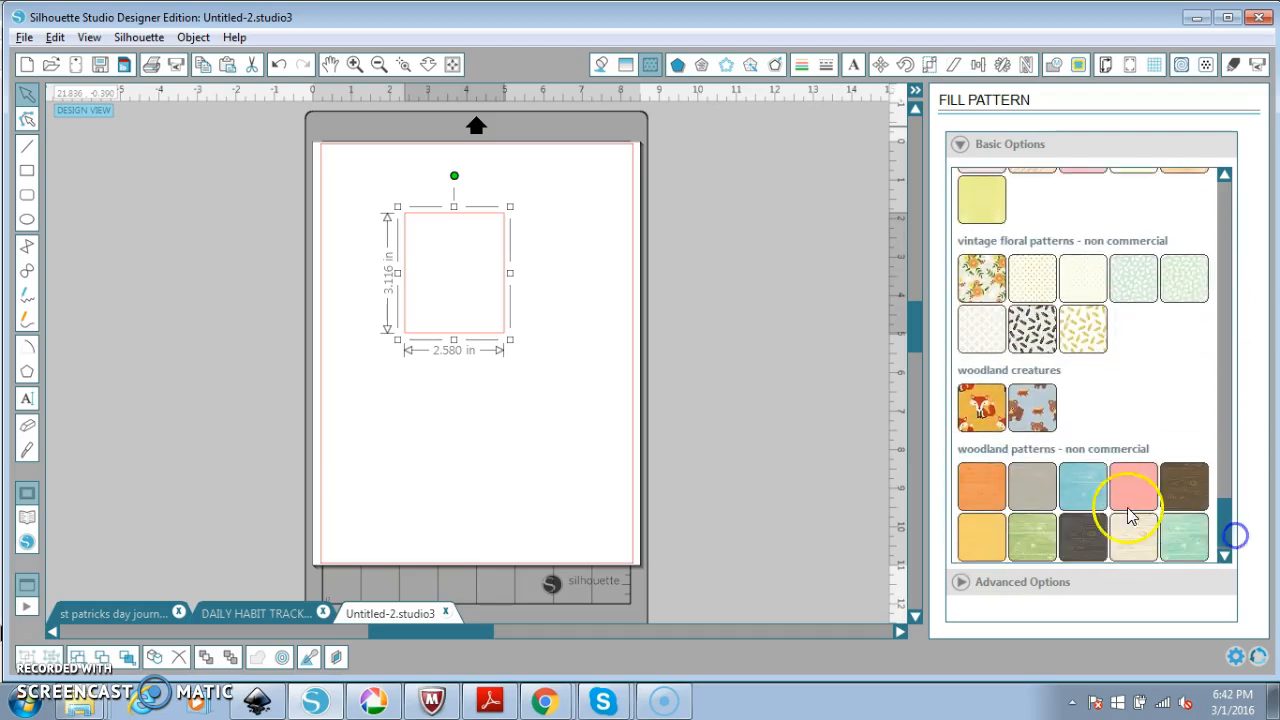
pyautogui.click(1033, 415)
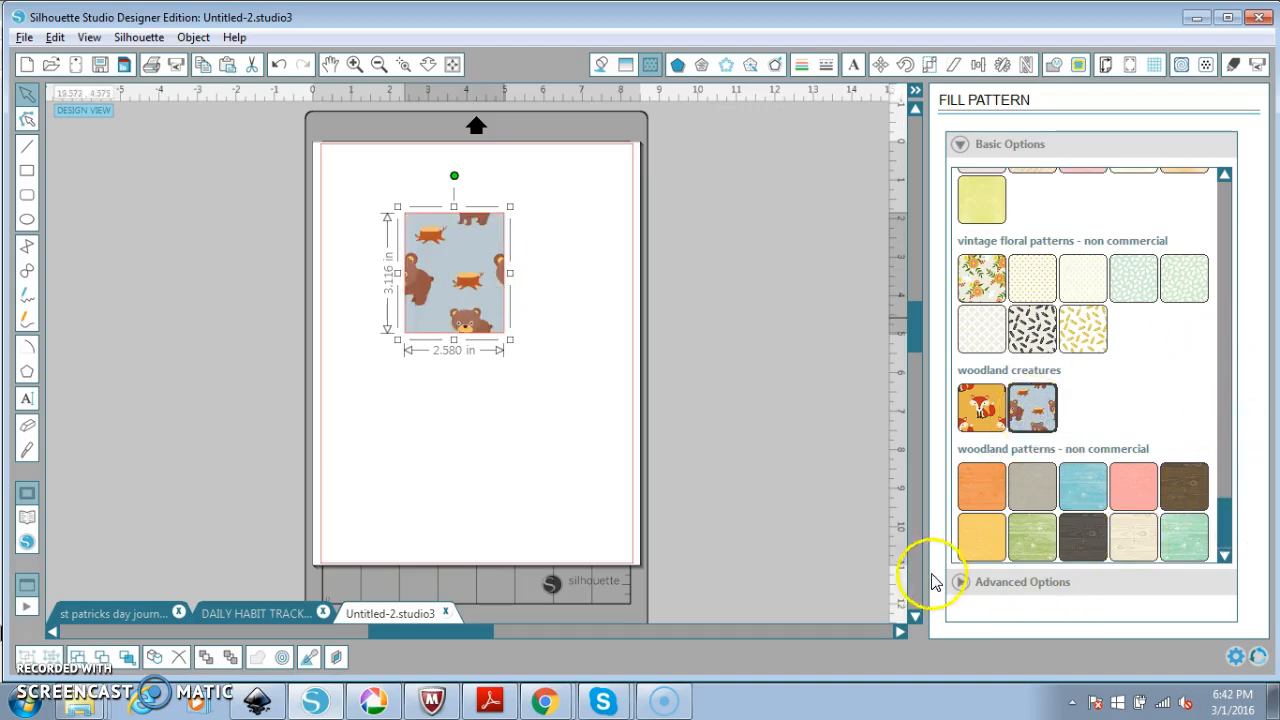
# Rotate the rectangle's bear pattern fill to -13° in the advanced pattern options
pyautogui.click(960, 584)
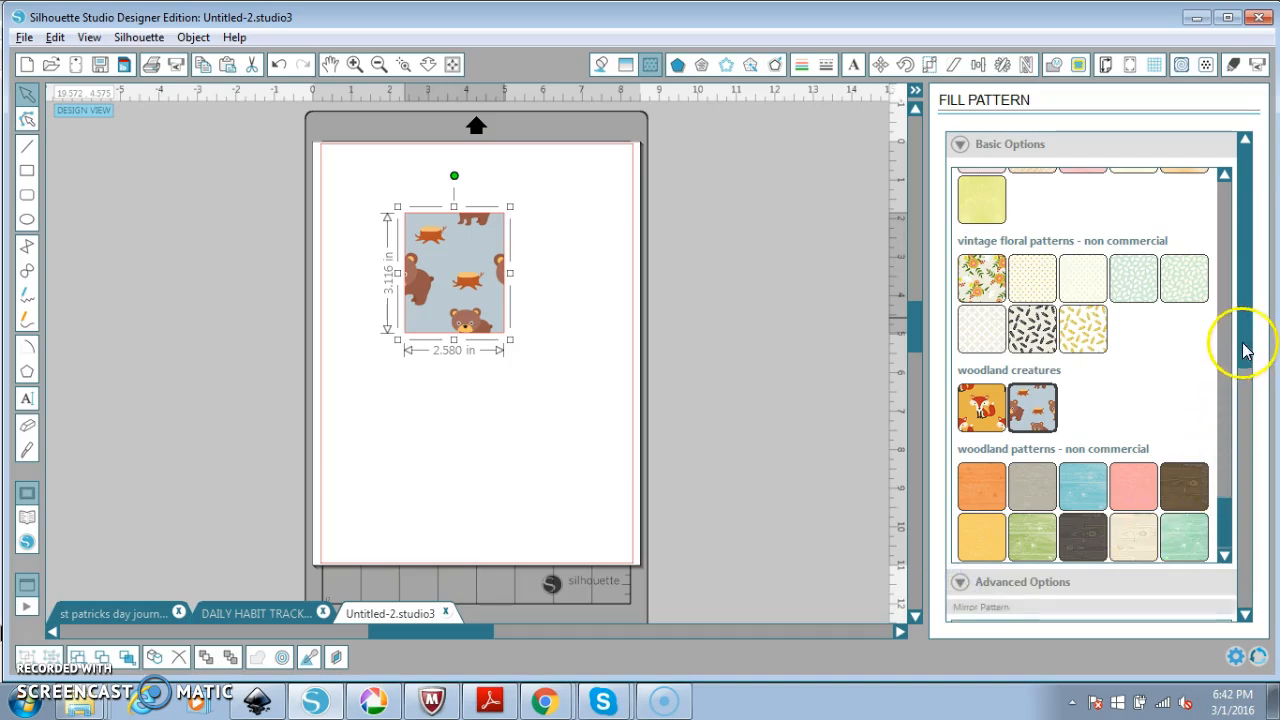
pyautogui.click(1237, 360)
pyautogui.moveTo(1235, 360); pyautogui.dragTo(1157, 520)
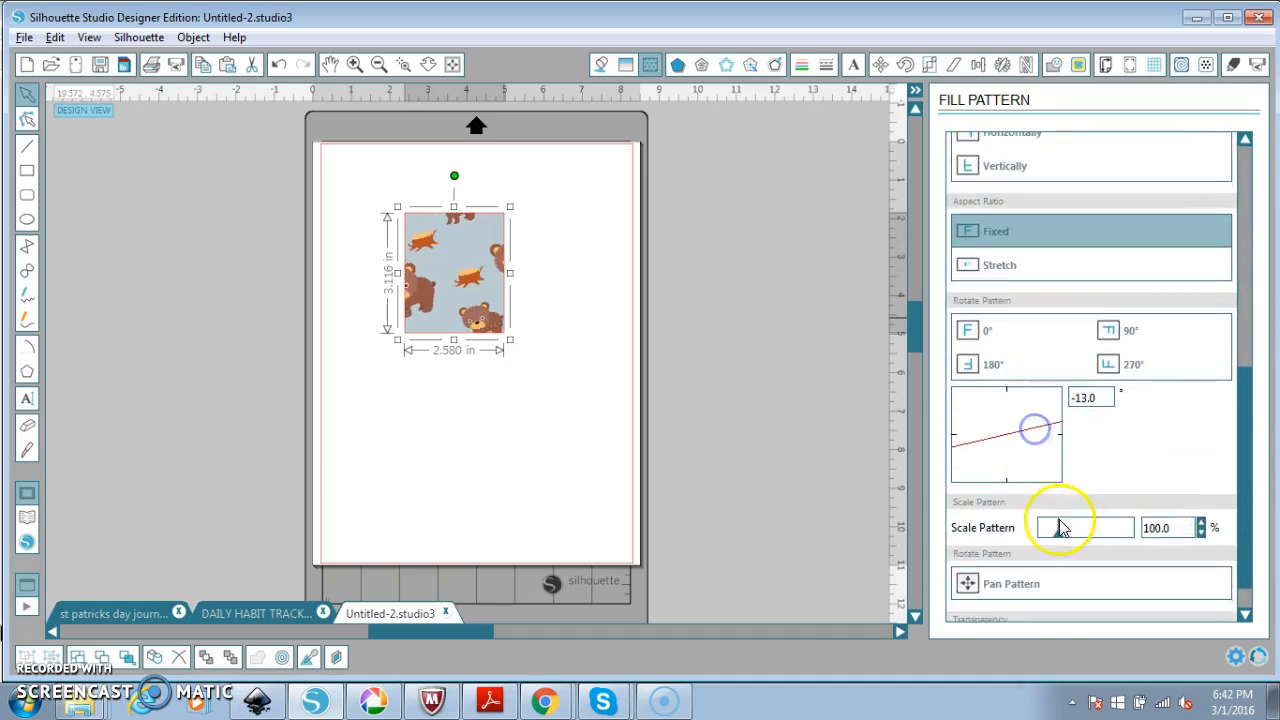
# Scale the bear pattern down to 43.5 % and pan it slightly up and left within the rectangle
pyautogui.moveTo(1058, 530)
pyautogui.mouseDown()
pyautogui.moveTo(1069, 531)
pyautogui.moveTo(1044, 535)
pyautogui.mouseUp()
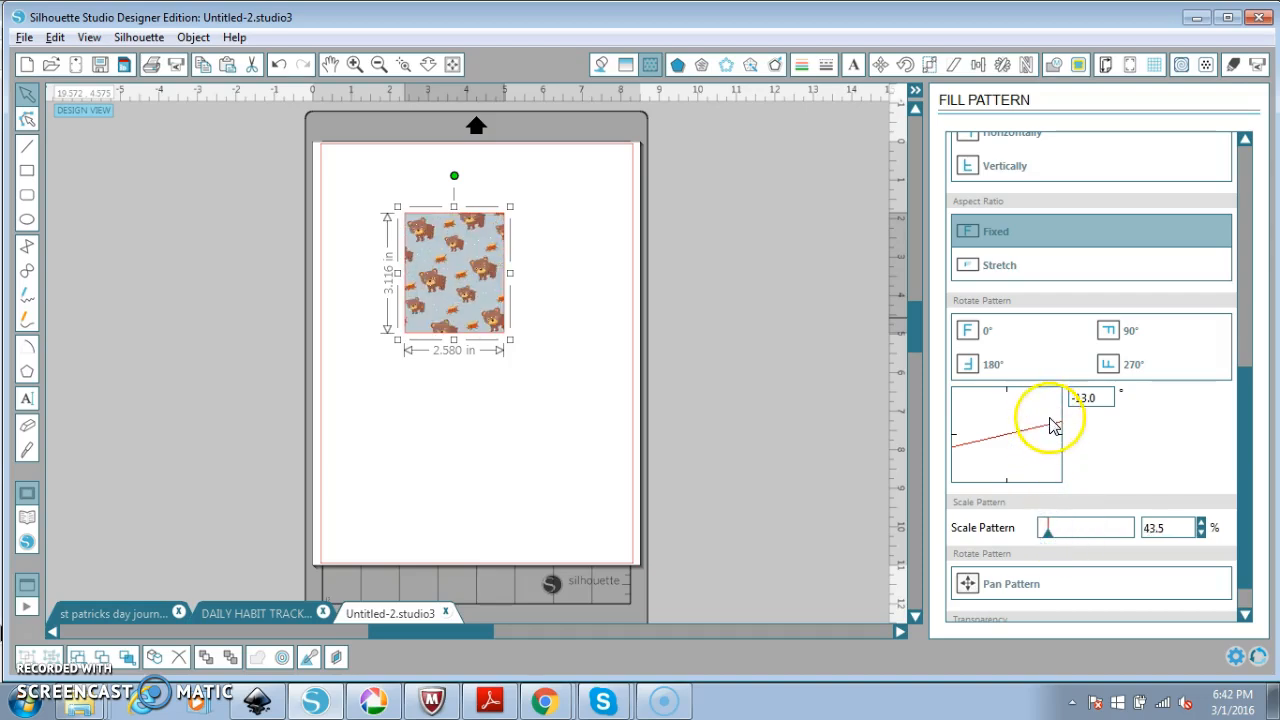
pyautogui.click(1040, 590)
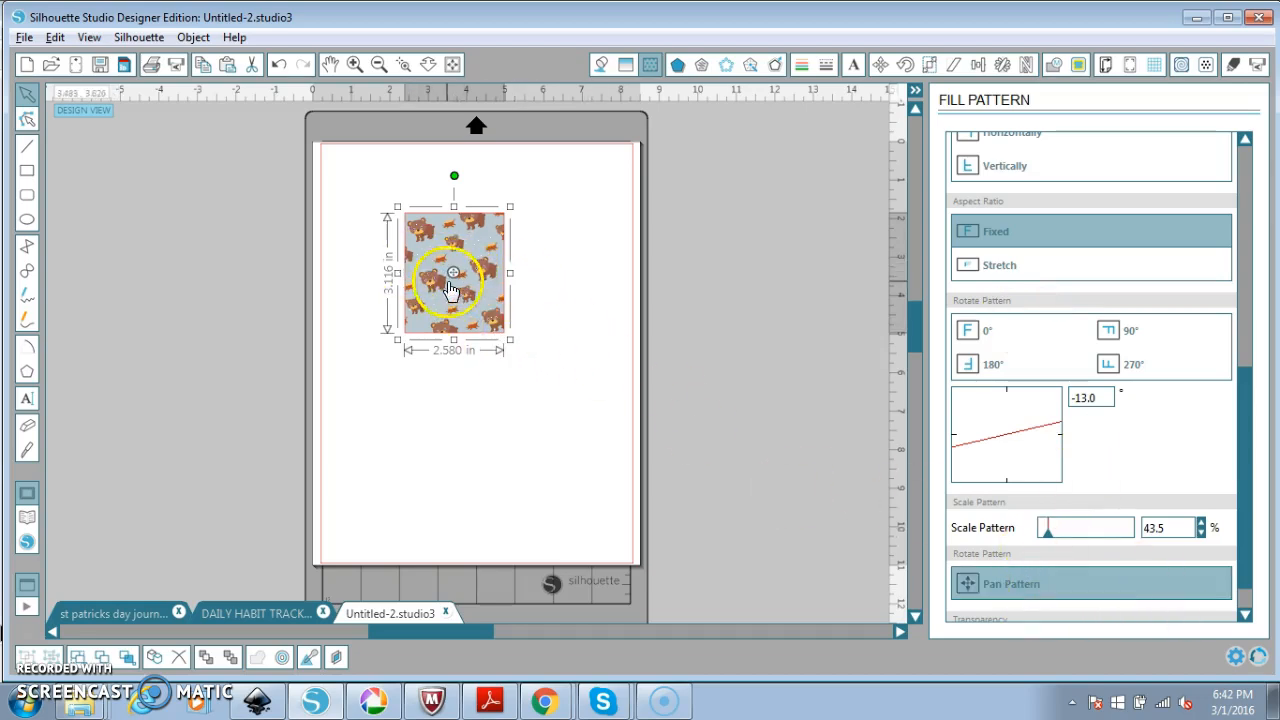
pyautogui.moveTo(452, 276)
pyautogui.mouseDown()
pyautogui.moveTo(453, 295)
pyautogui.moveTo(437, 289)
pyautogui.moveTo(449, 266)
pyautogui.mouseUp()
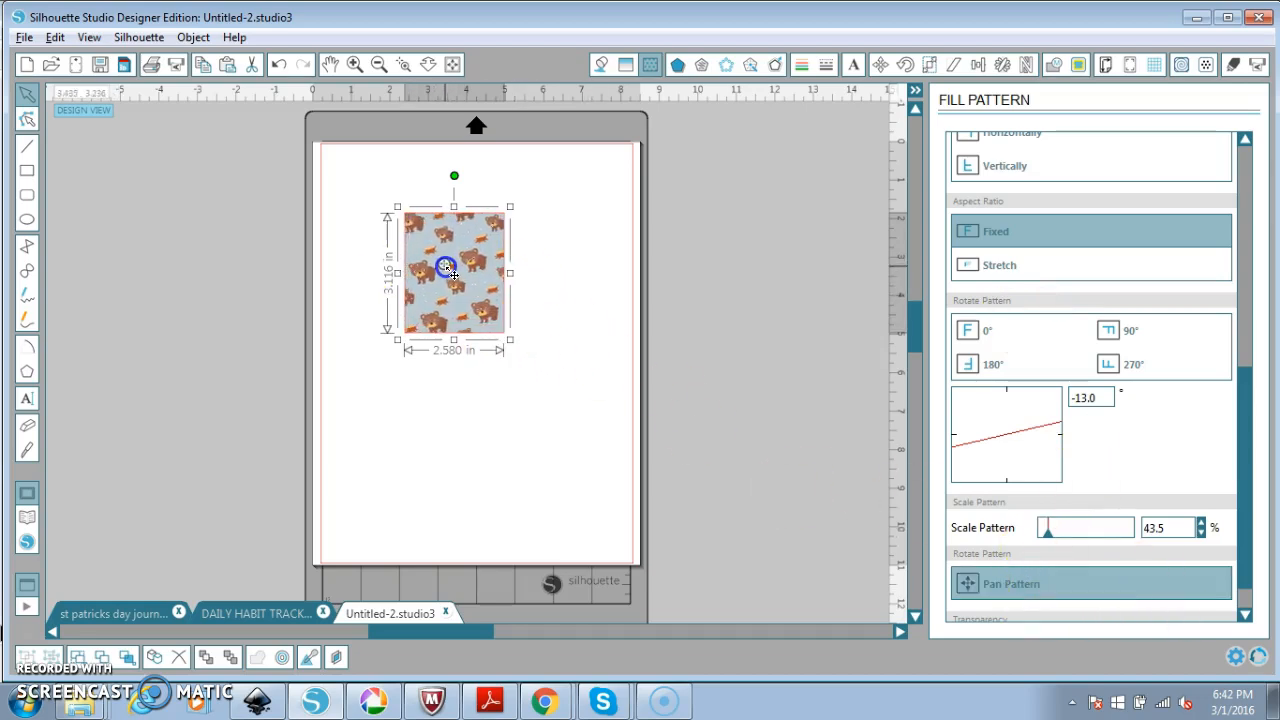
# Enlarge the bear pattern to 109.8 %, pan it within the rectangle, and settle its scale at 74.1 %
pyautogui.moveTo(1047, 536); pyautogui.dragTo(1062, 537)
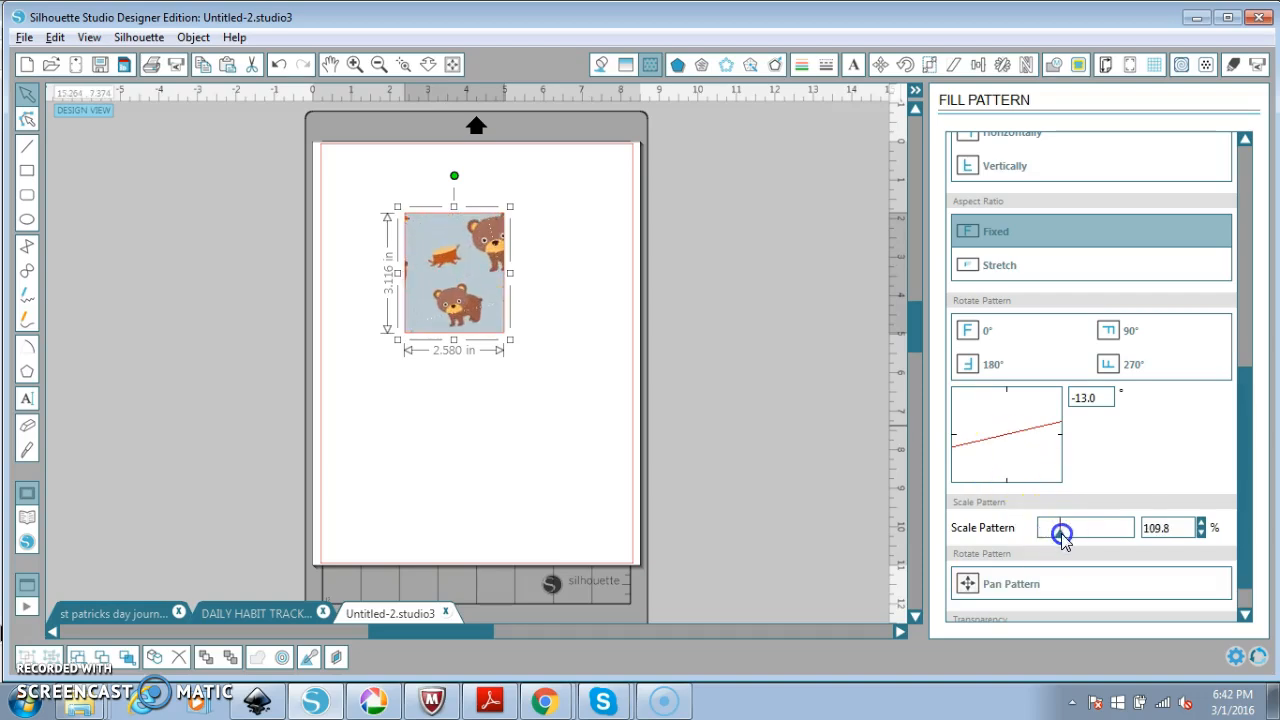
pyautogui.click(1087, 581)
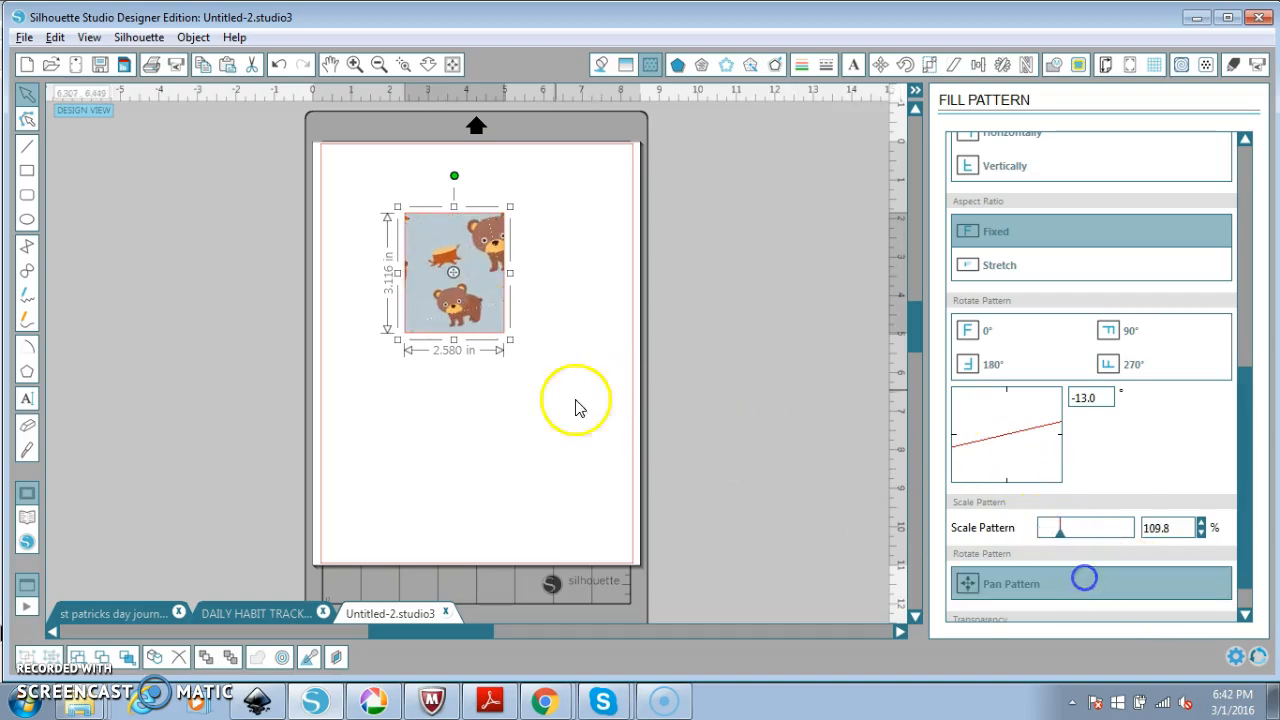
pyautogui.moveTo(446, 289)
pyautogui.mouseDown()
pyautogui.moveTo(449, 271)
pyautogui.moveTo(409, 309)
pyautogui.moveTo(469, 272)
pyautogui.moveTo(437, 271)
pyautogui.moveTo(440, 282)
pyautogui.mouseUp()
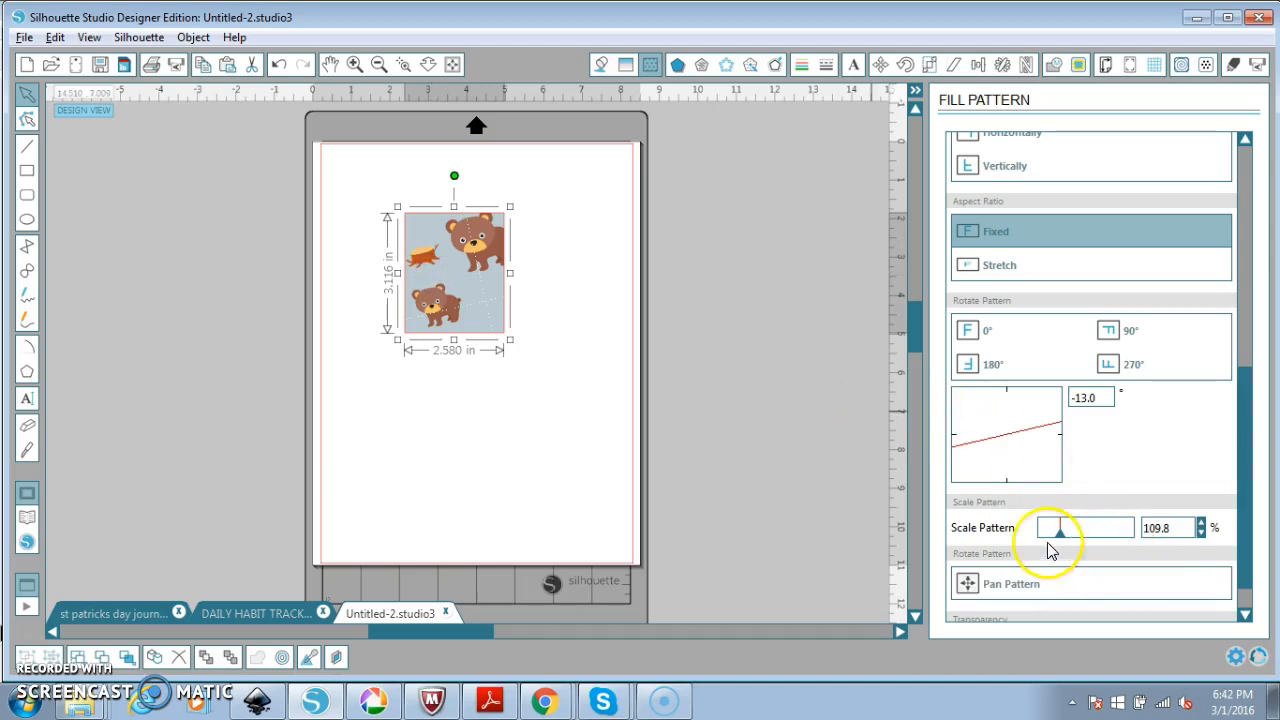
pyautogui.moveTo(1058, 536); pyautogui.dragTo(1055, 537)
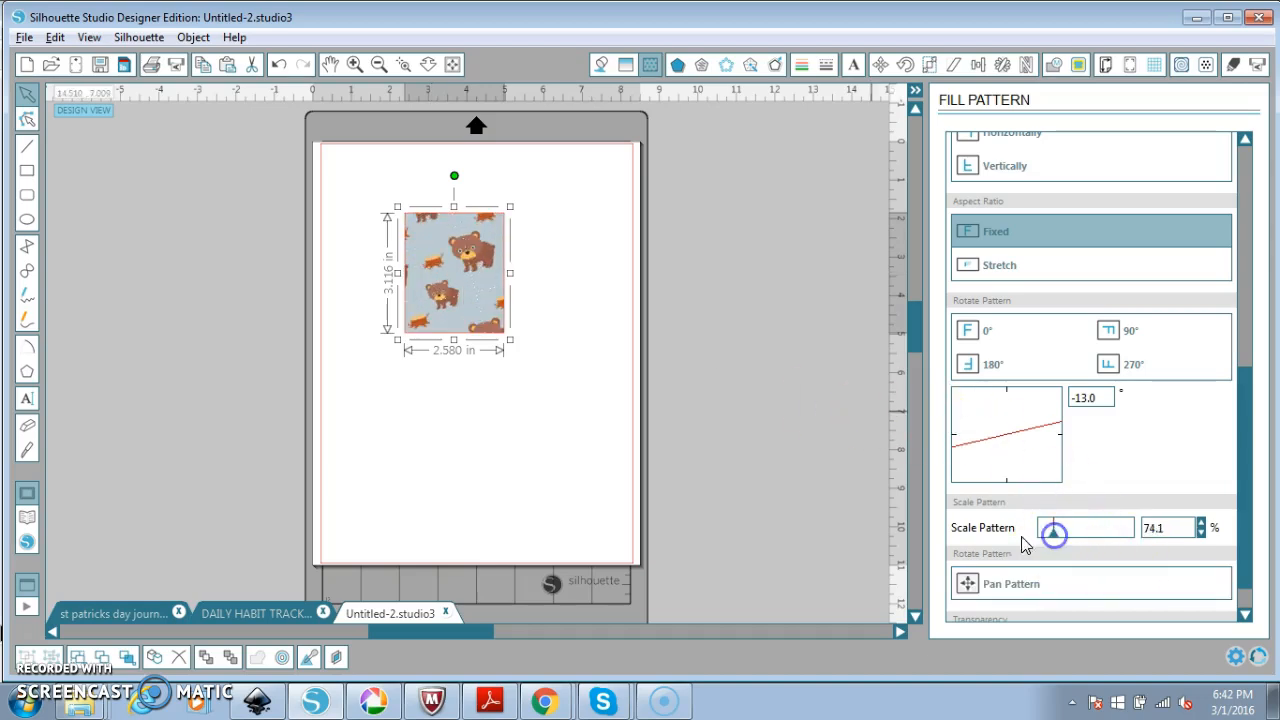
pyautogui.click(574, 388)
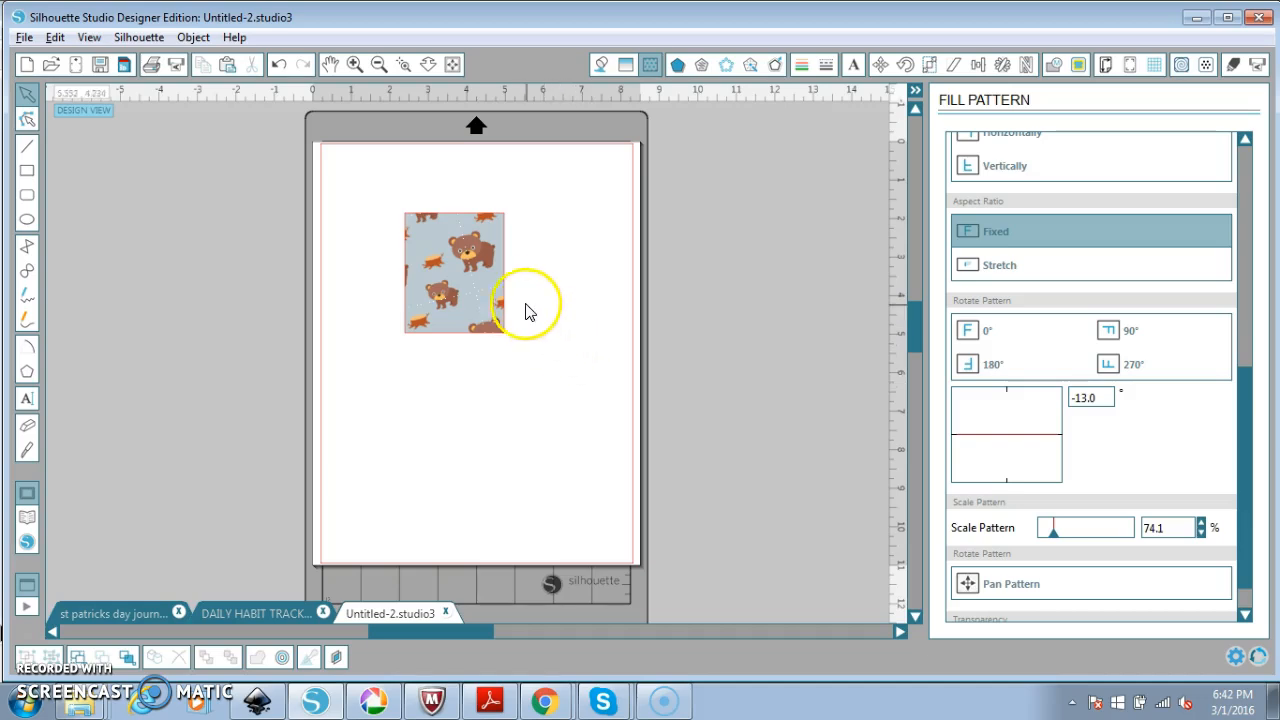
# Resize the bear-patterned rectangle to 1.5 in wide and 1.9 in high with its aspect ratio unlocked
pyautogui.click(446, 284)
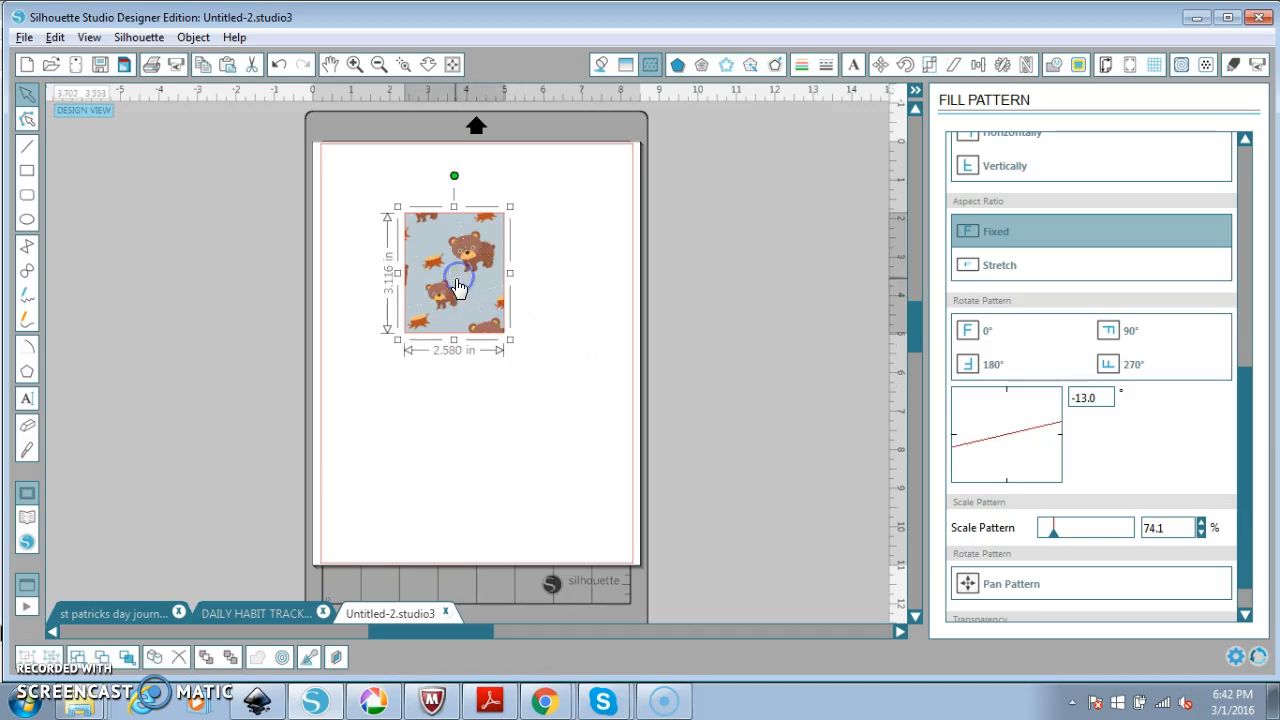
pyautogui.click(929, 64)
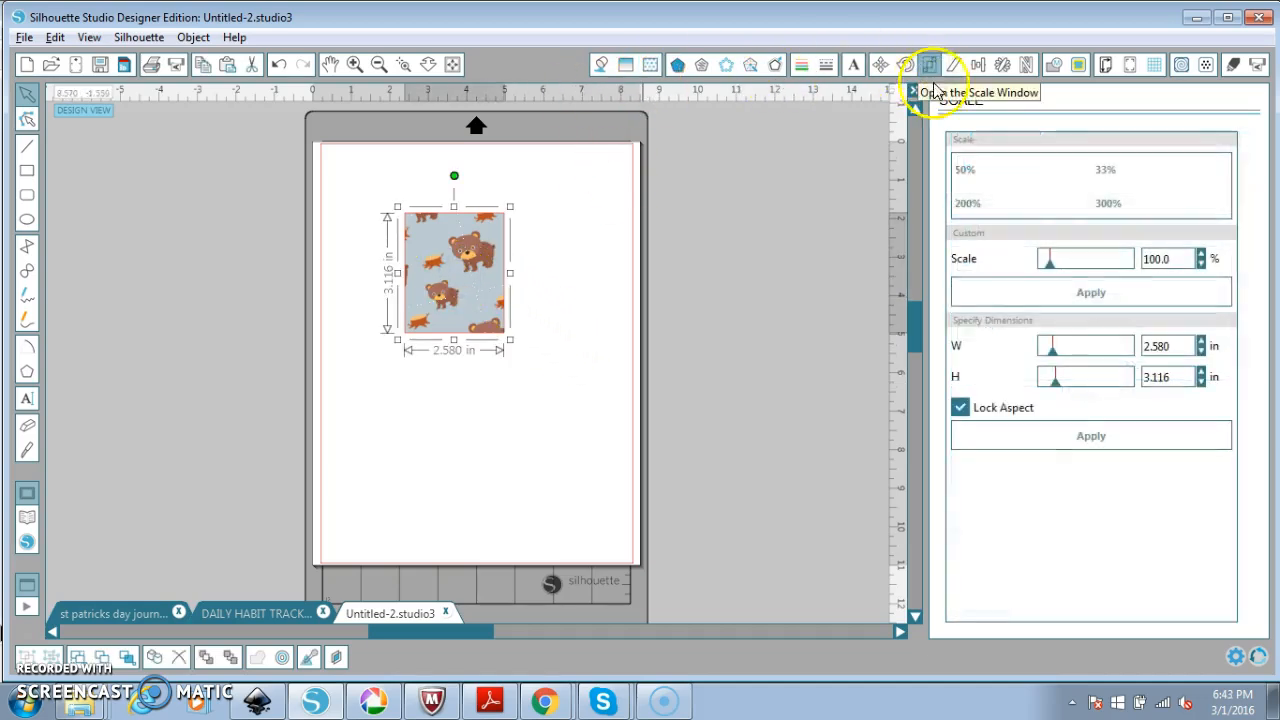
pyautogui.doubleClick(1162, 346)
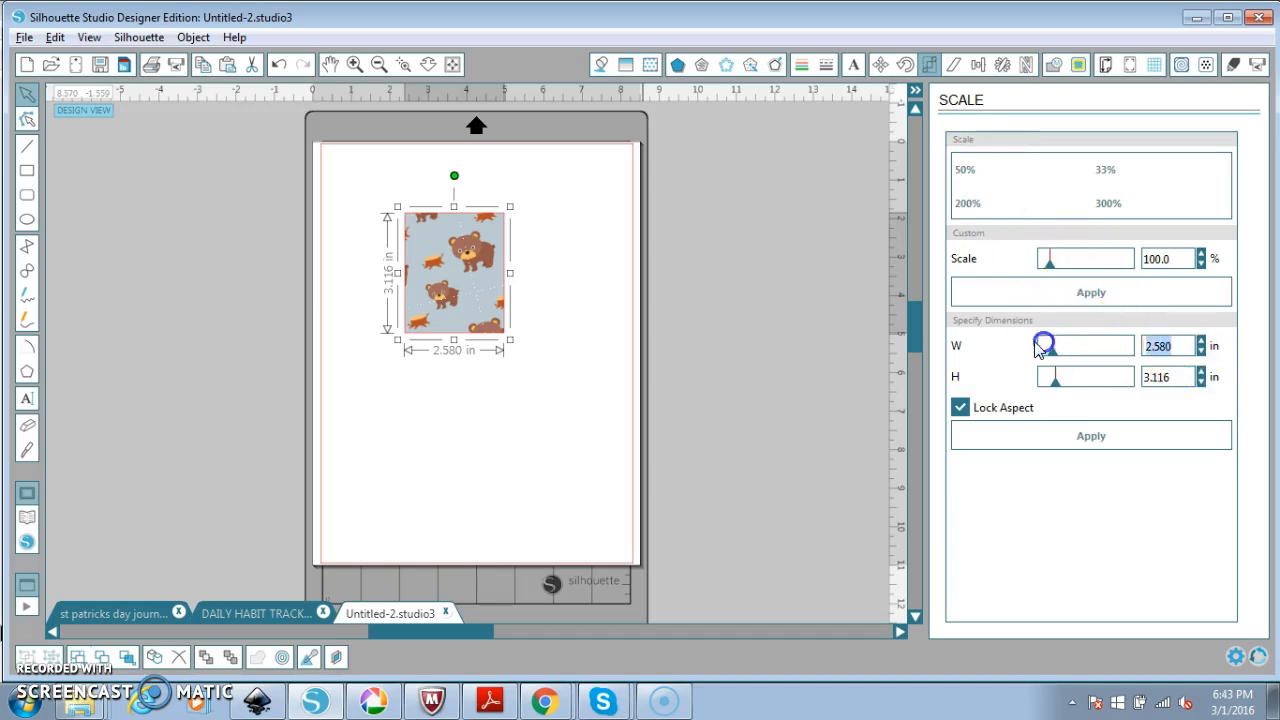
pyautogui.click(960, 407)
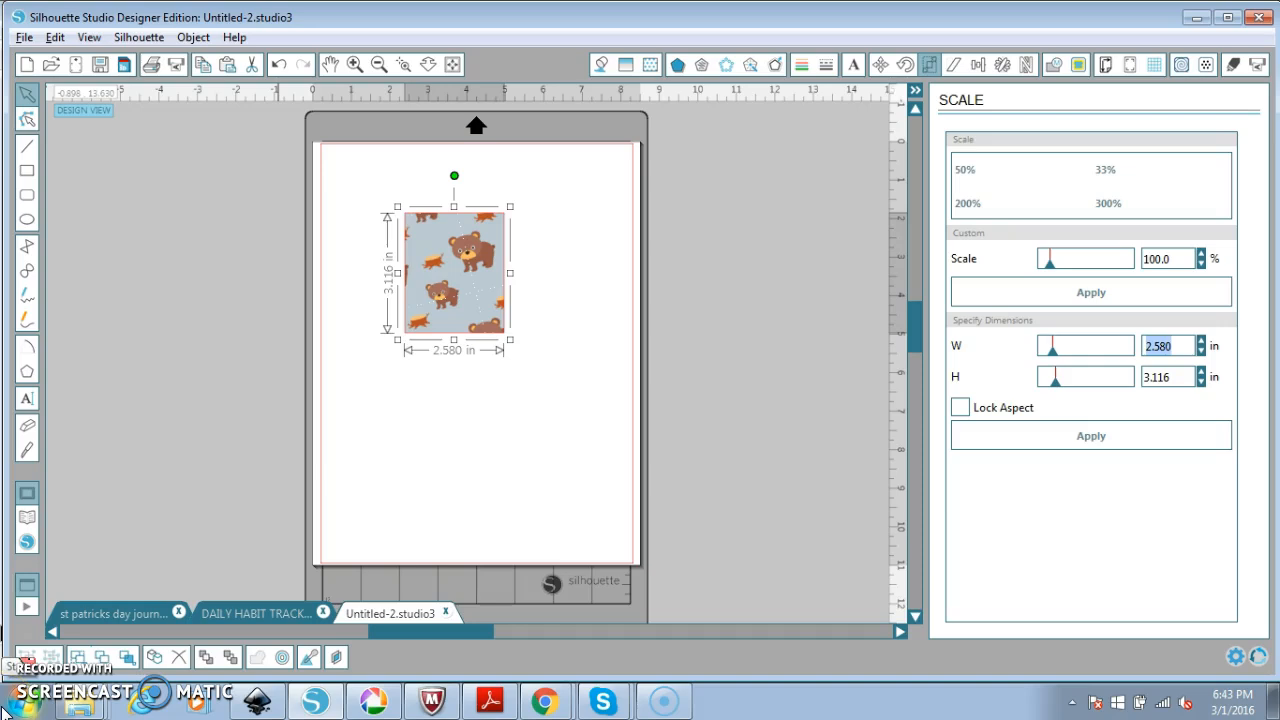
pyautogui.press('Tab')
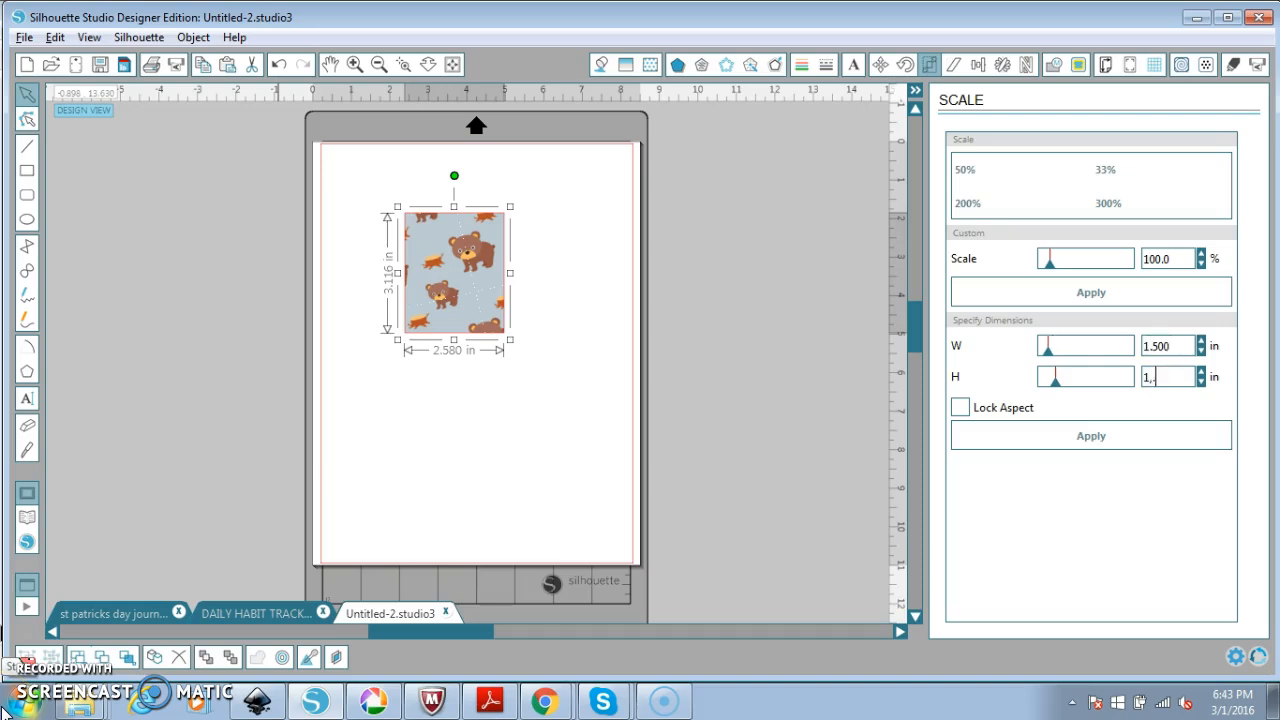
pyautogui.write('1.900')
pyautogui.press('Return')
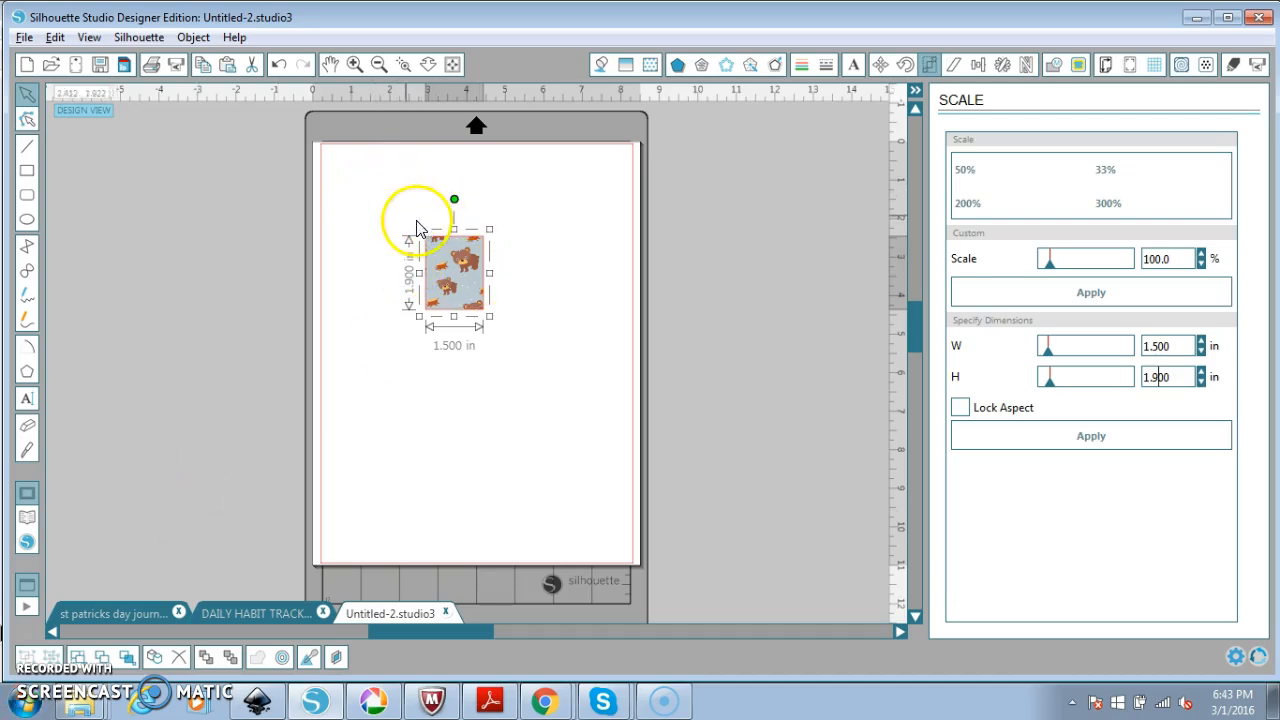
# Add Type 1 registration marks to the page for the CAMEO, Portrait and Curio
pyautogui.click(1129, 64)
pyautogui.click(1063, 170)
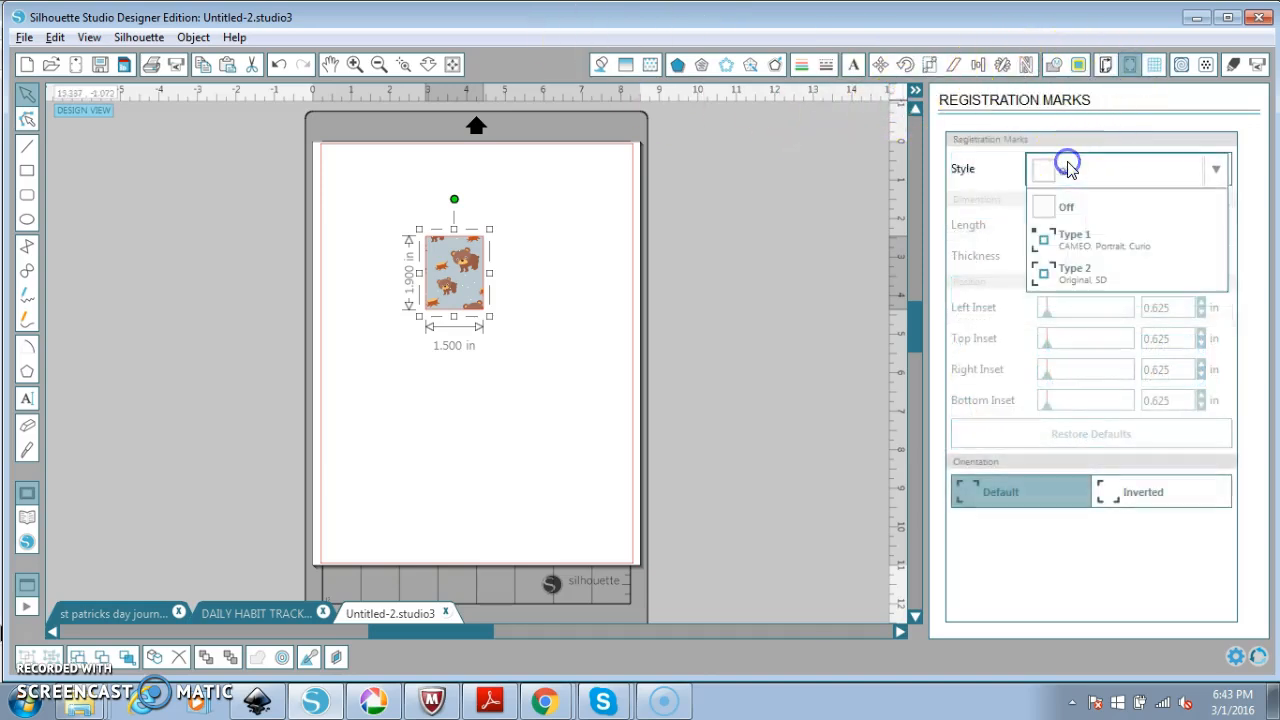
pyautogui.click(1093, 238)
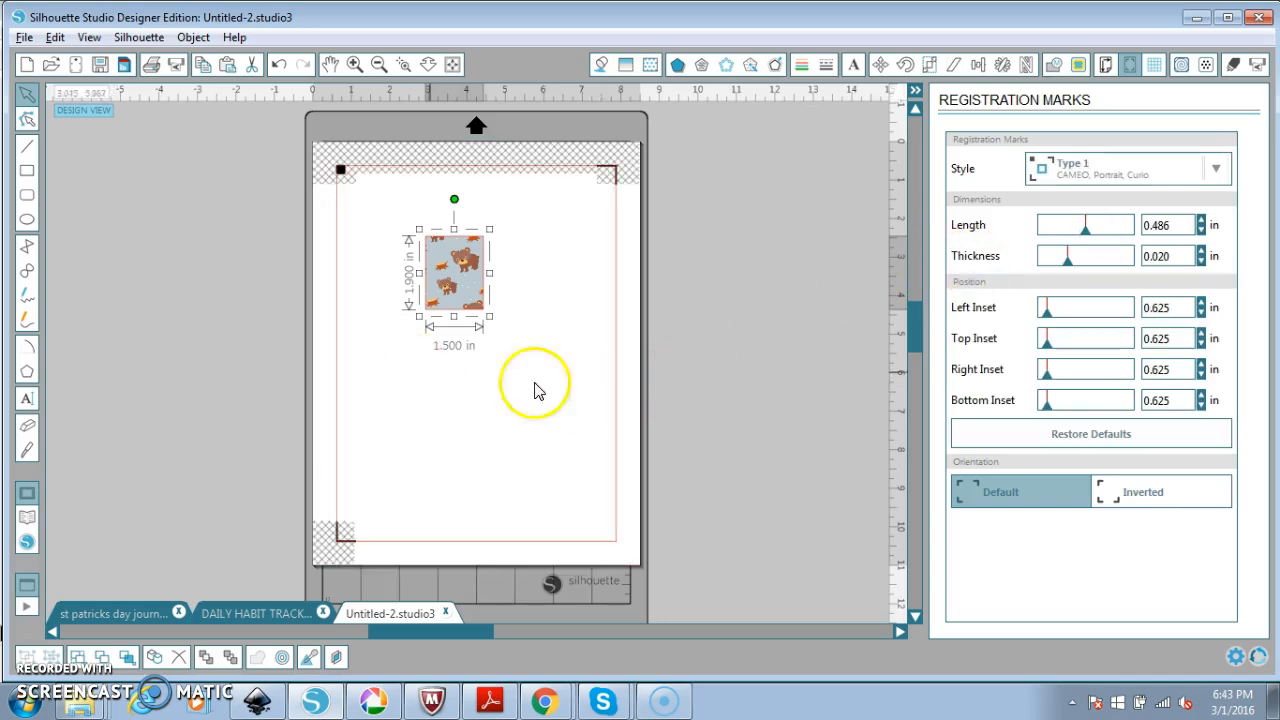